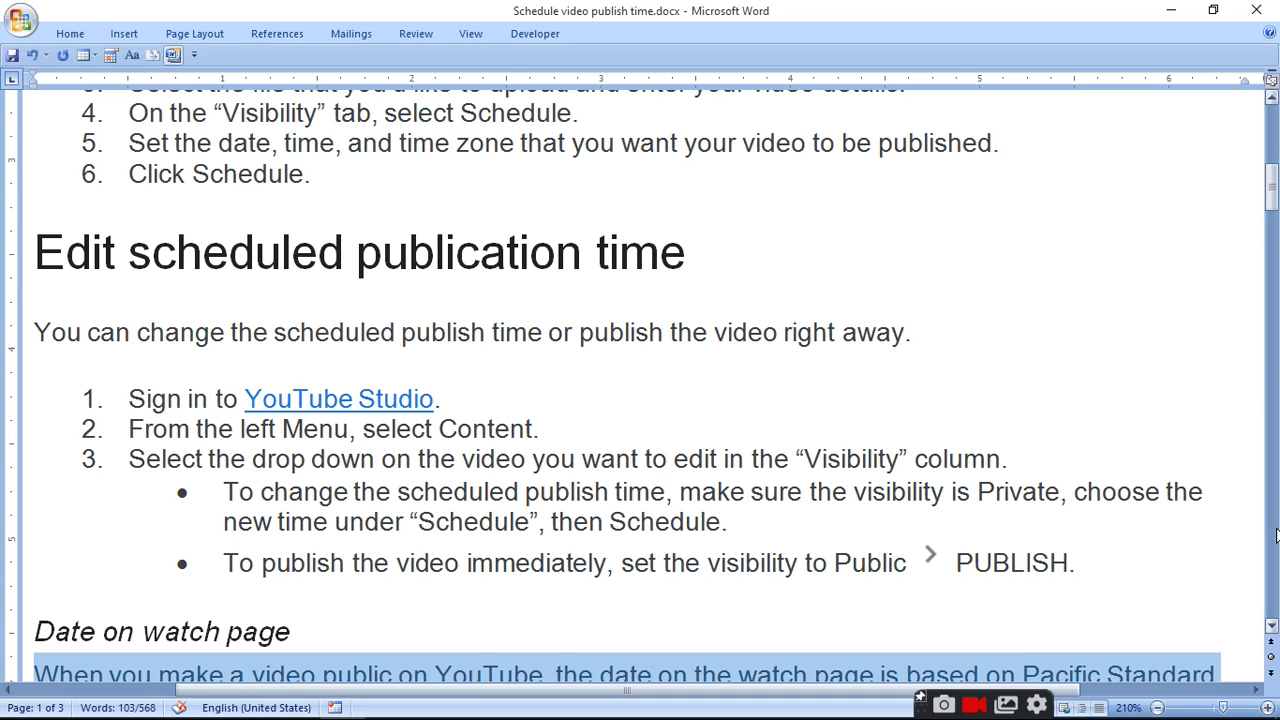
- Switch to YouTube Studio in Chrome and start a new video upload, opening the file selection
{"action": "left_click", "coordinate": [1275, 535]}
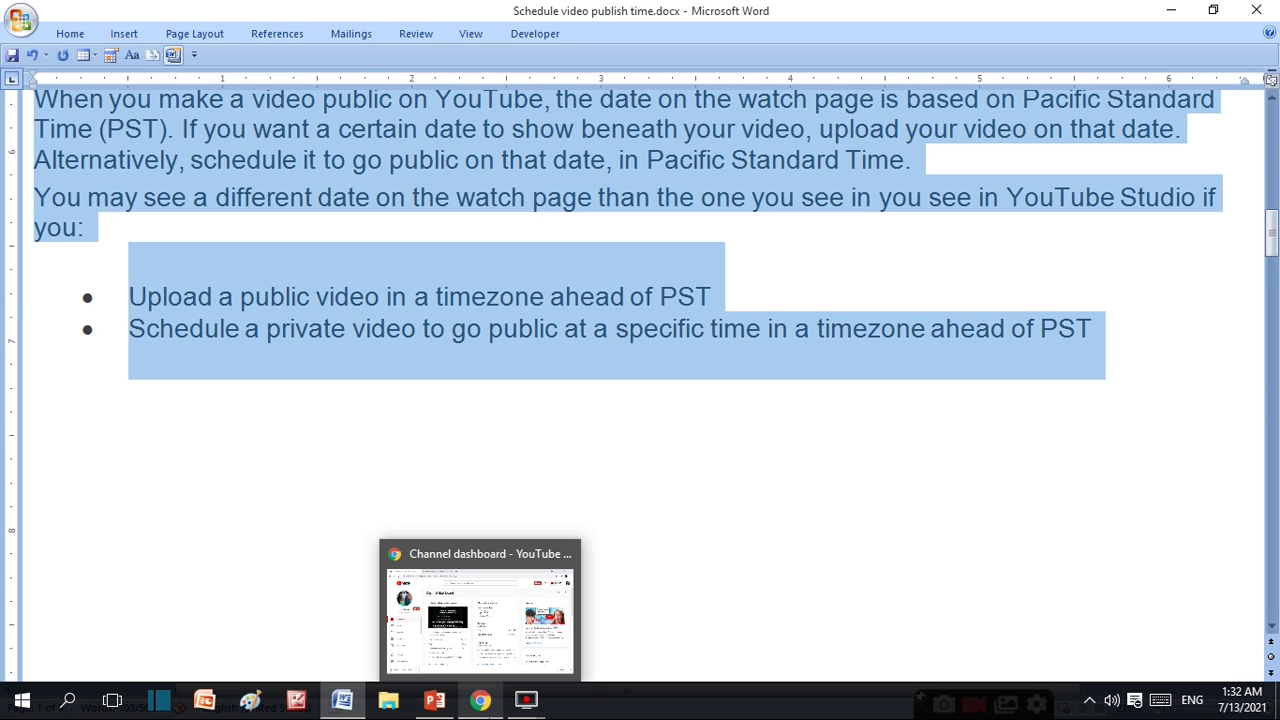
{"action": "left_click", "coordinate": [480, 700]}
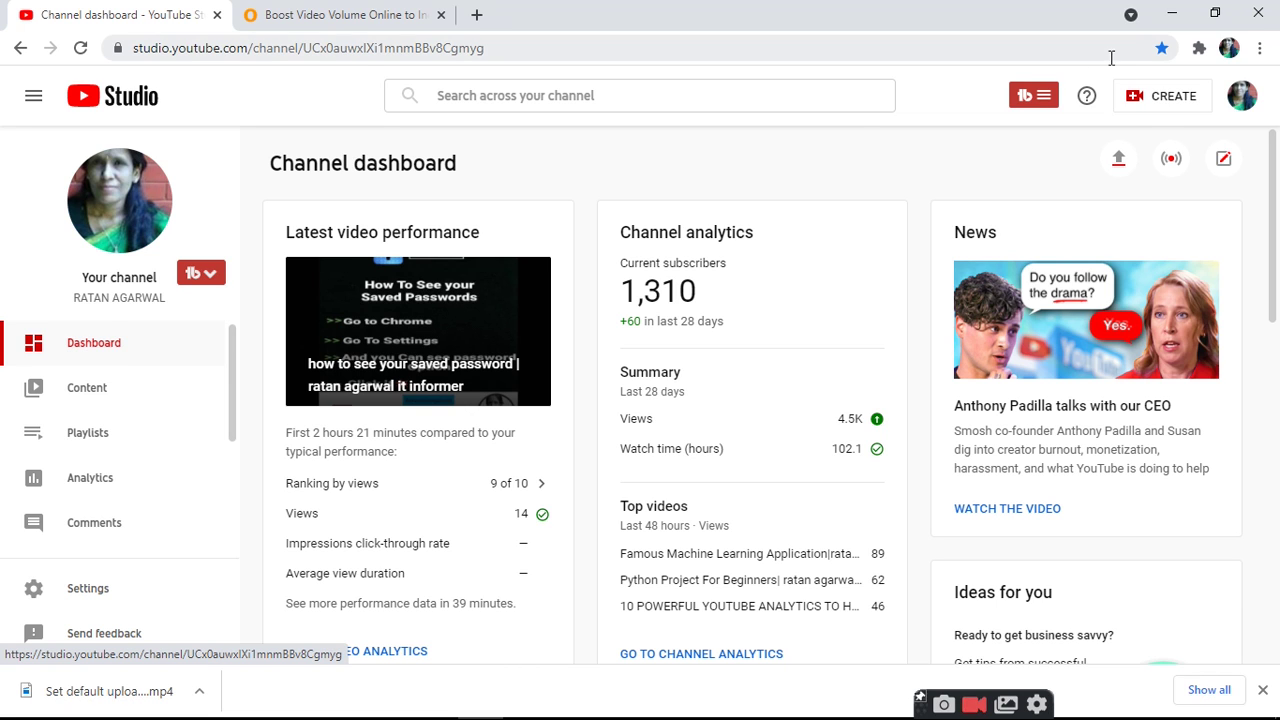
{"action": "left_click", "coordinate": [1157, 105]}
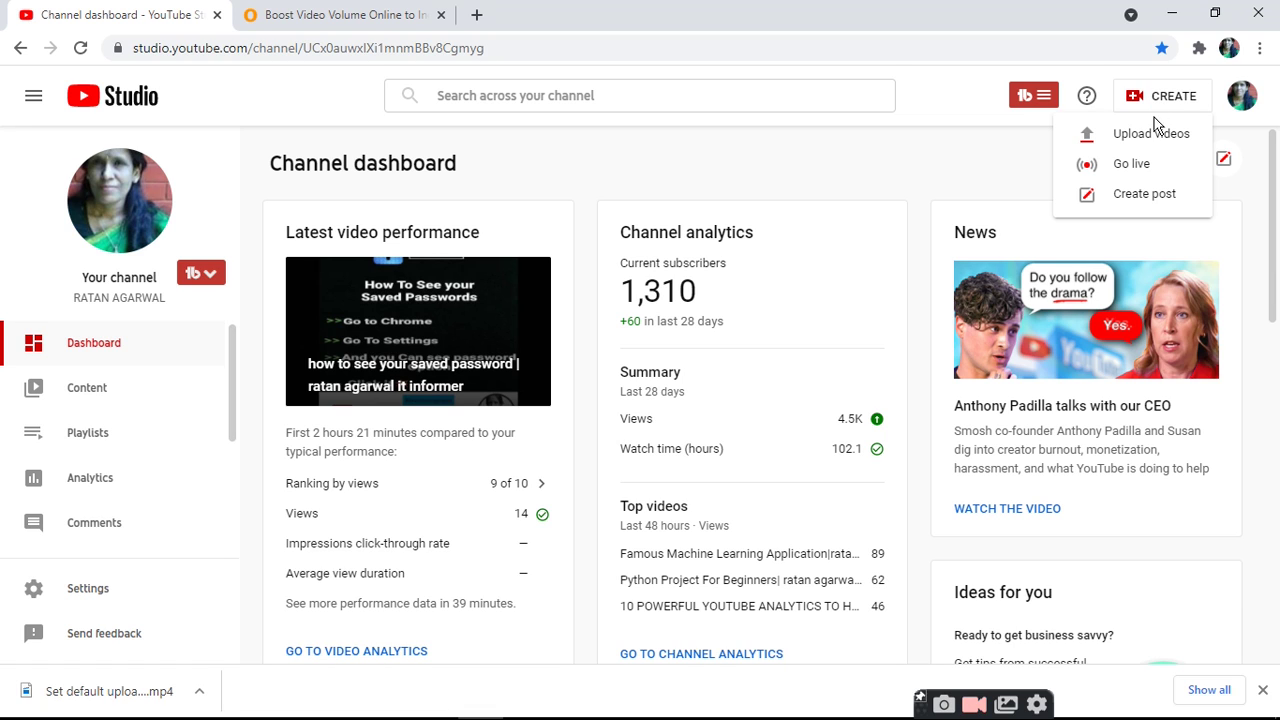
{"action": "left_click", "coordinate": [1151, 135]}
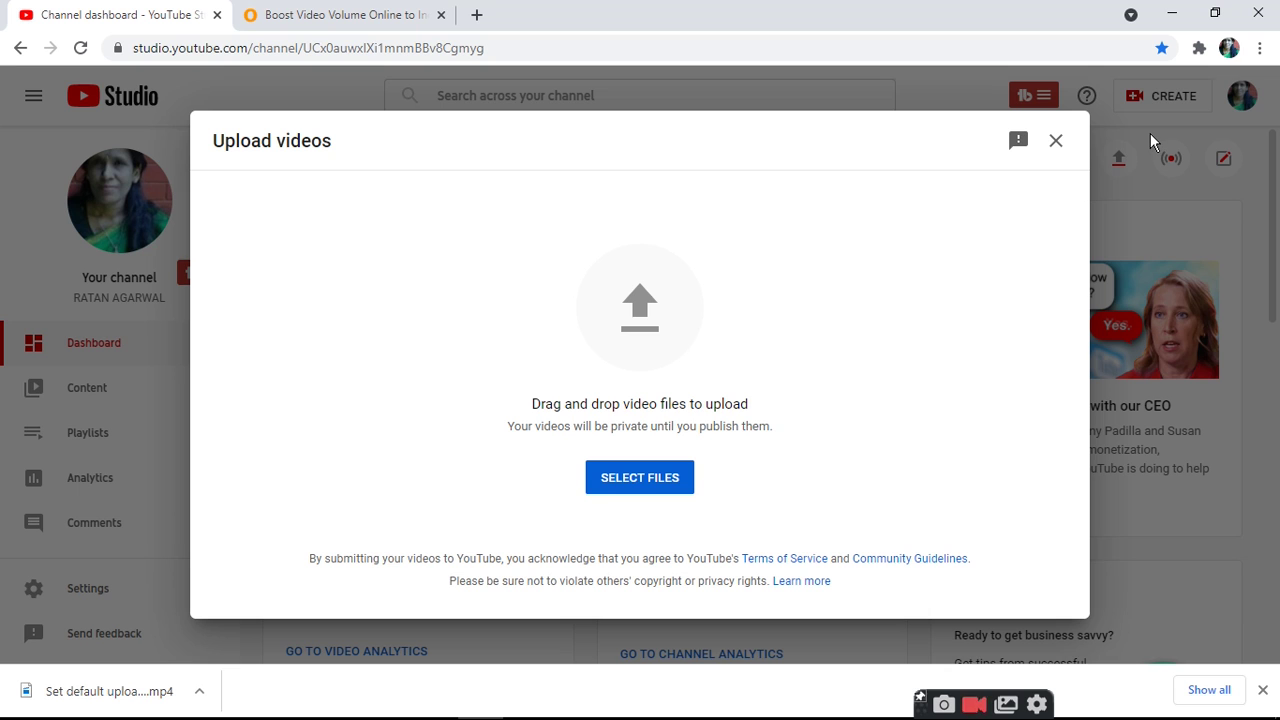
{"action": "left_click", "coordinate": [612, 484]}
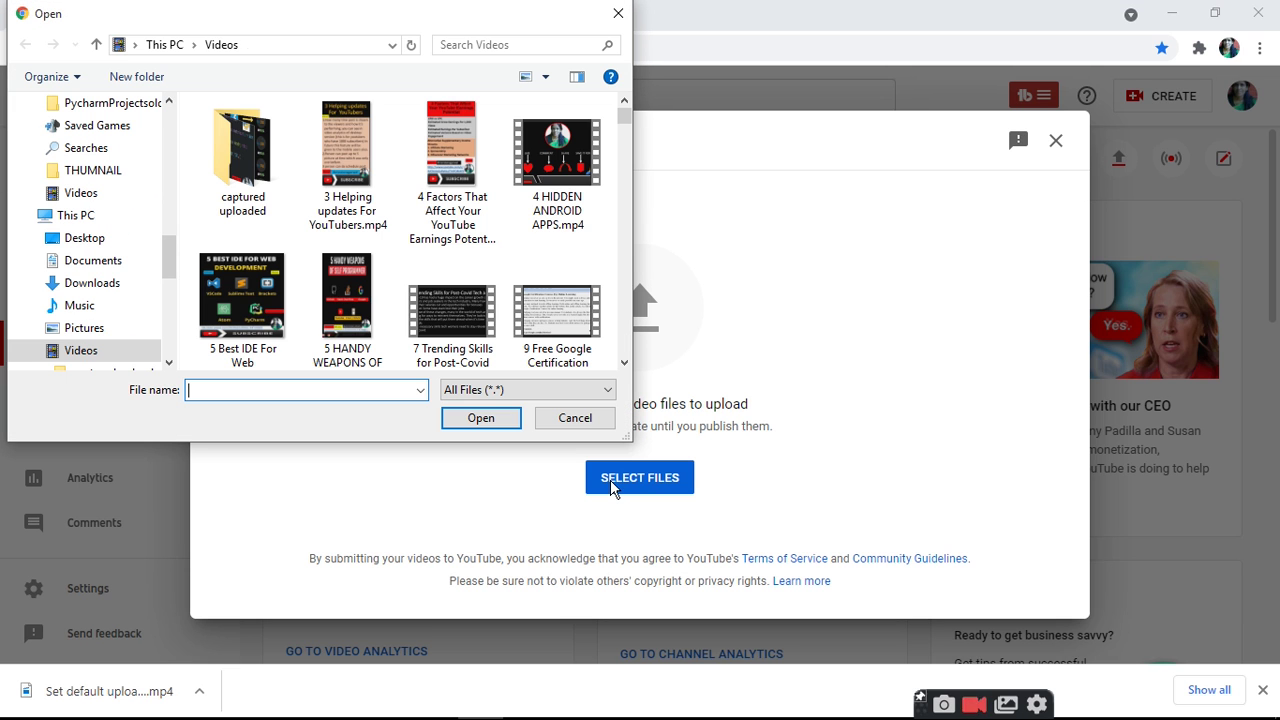
- Search the Desktop folder for "set" and upload the file Set default upload settings.mp4
{"action": "left_click", "coordinate": [82, 238]}
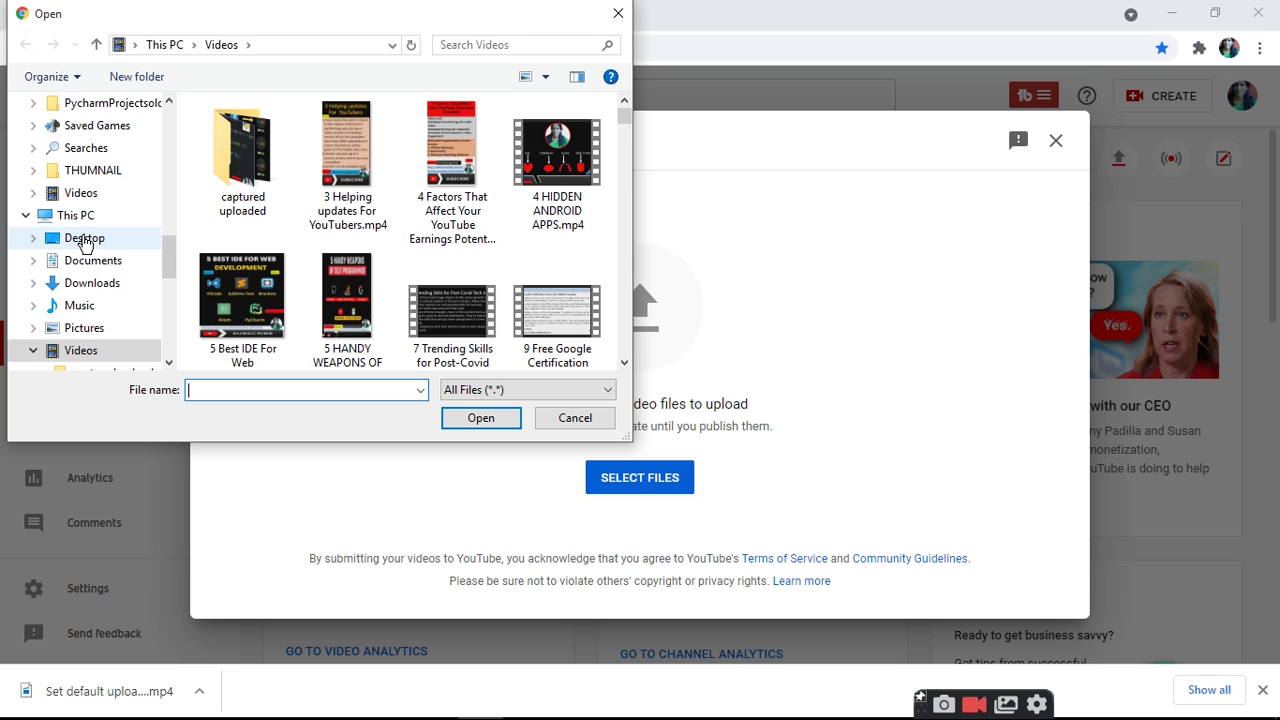
{"action": "left_click", "coordinate": [451, 43]}
{"action": "type", "text": "se"}
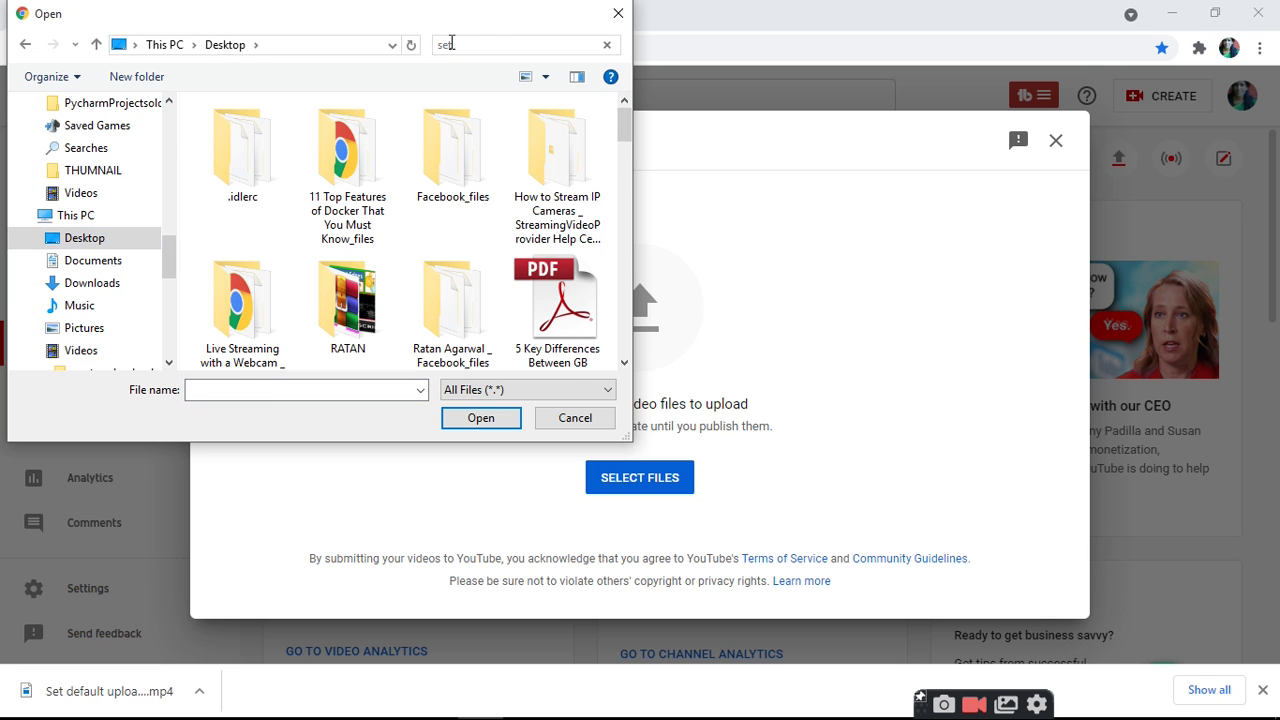
{"action": "type", "text": "t"}
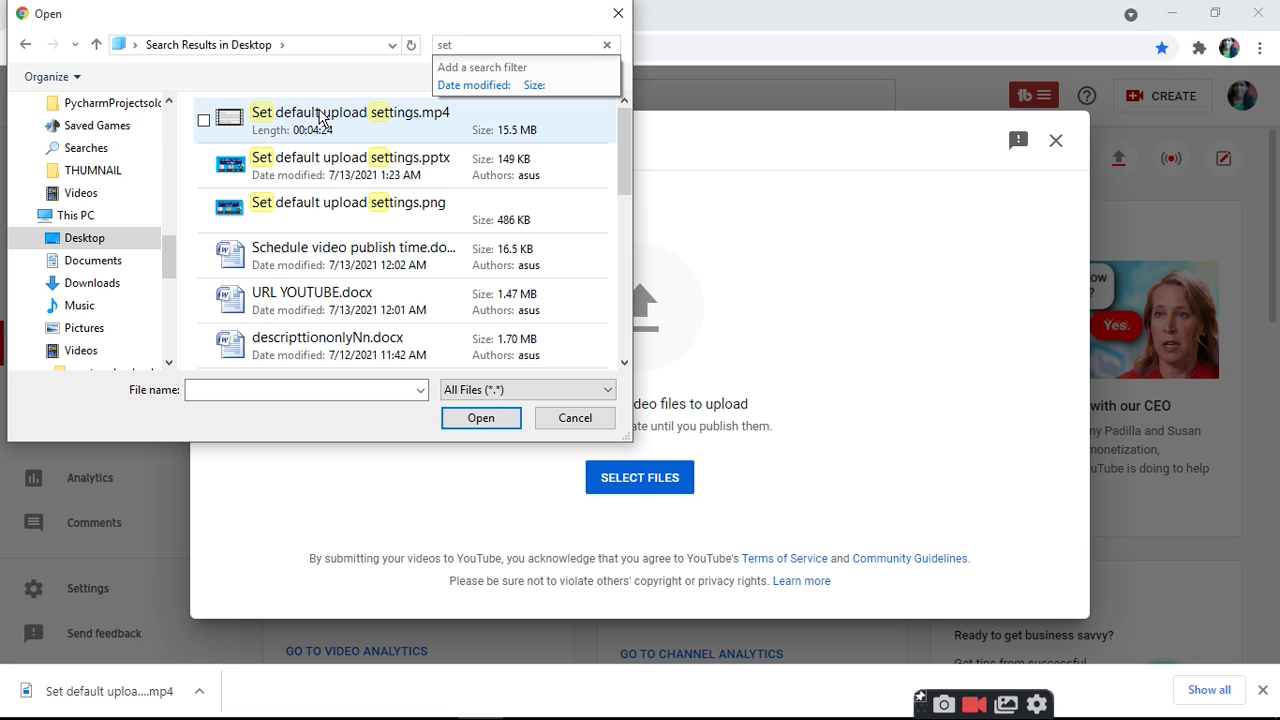
{"action": "left_click", "coordinate": [320, 118]}
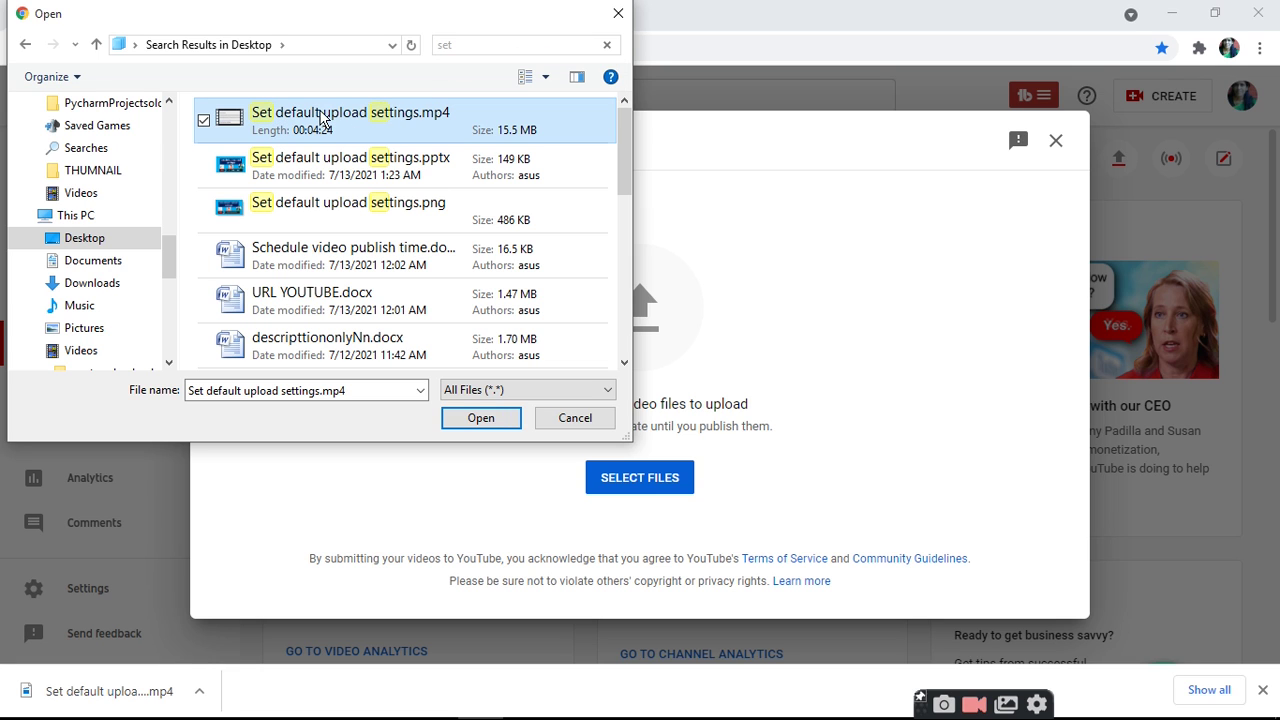
{"action": "double_click", "coordinate": [320, 118]}
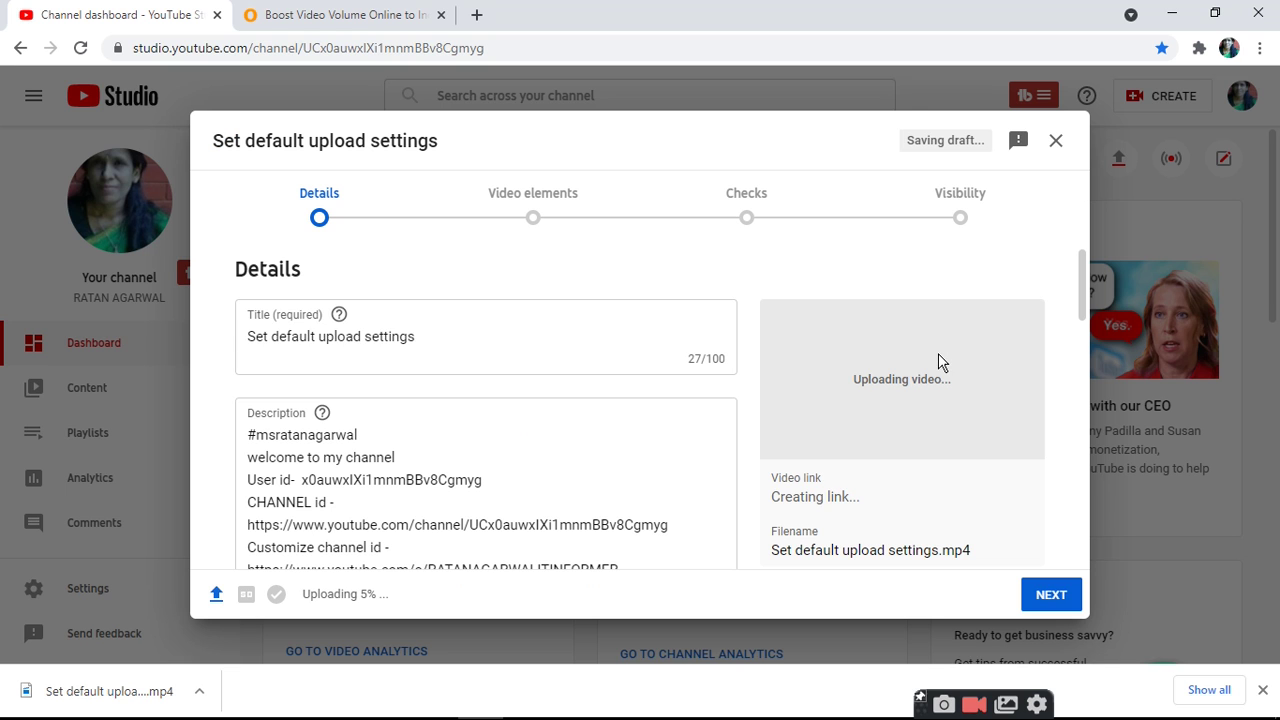
- Append "|", the channel owner's full name and "it informer" to the video title
{"action": "left_click", "coordinate": [433, 337]}
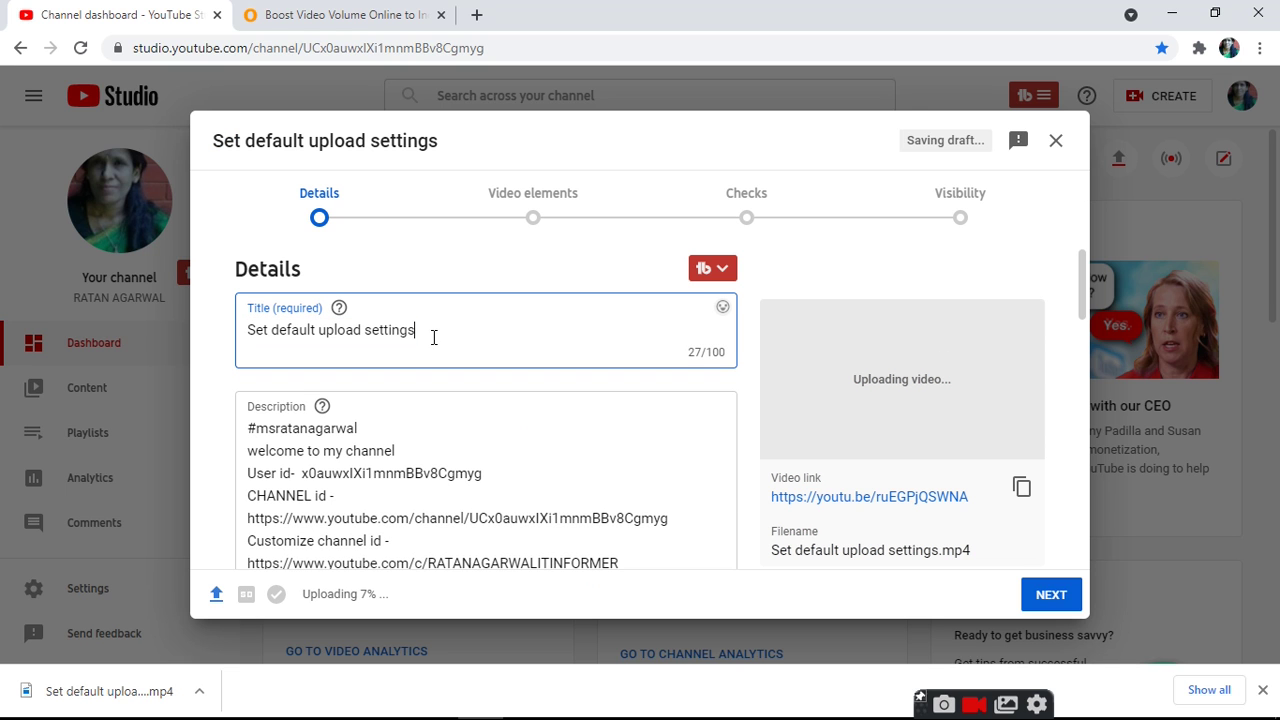
{"action": "type", "text": "|ratan"}
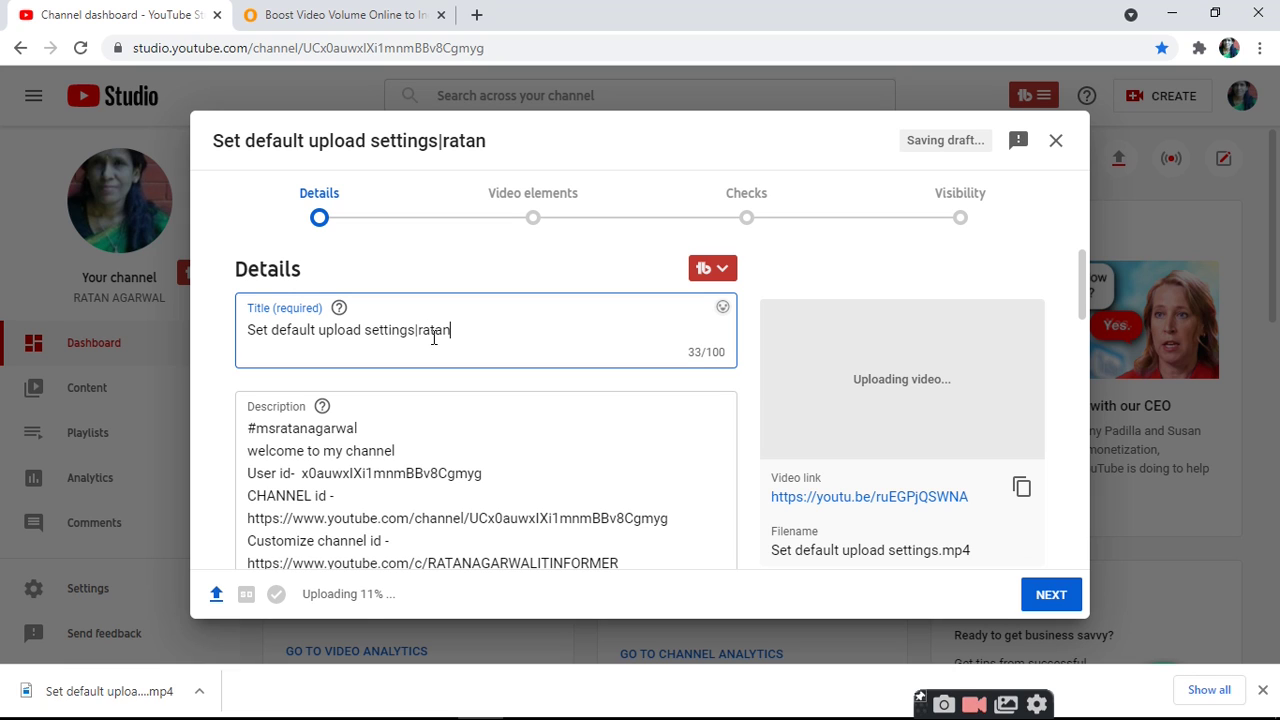
{"action": "type", "text": " agarwal"}
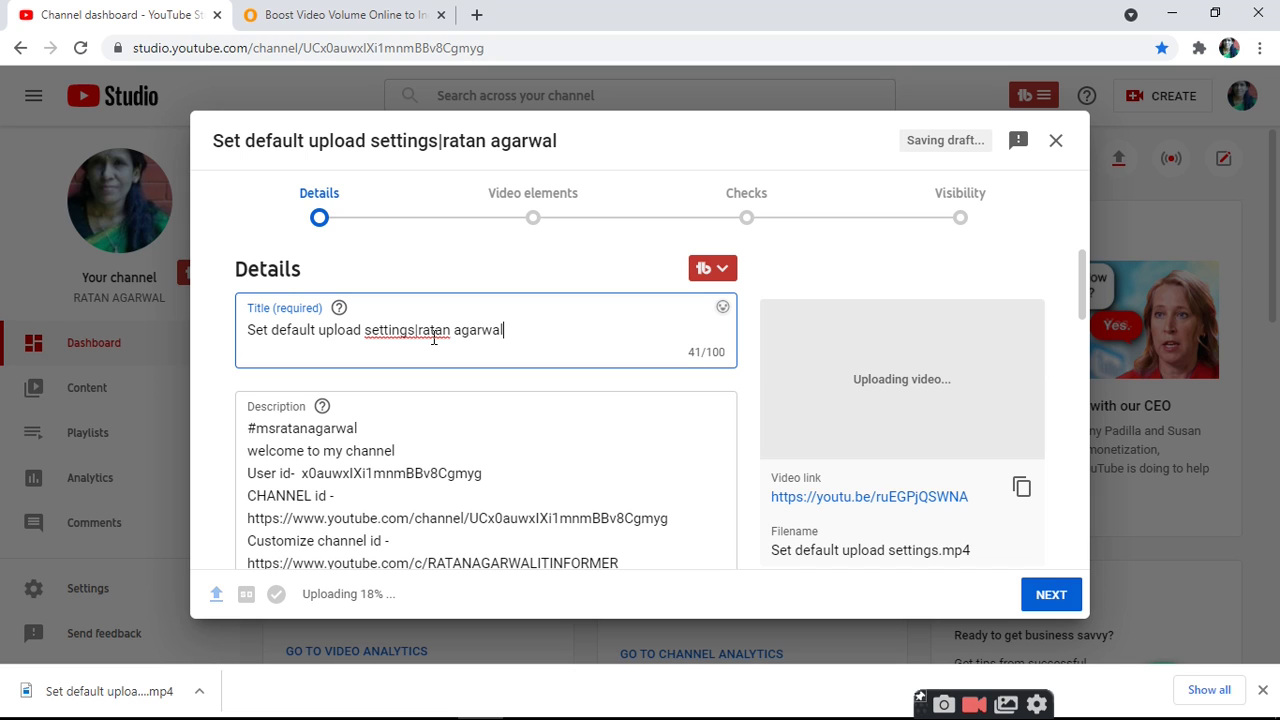
{"action": "type", "text": " it informer"}
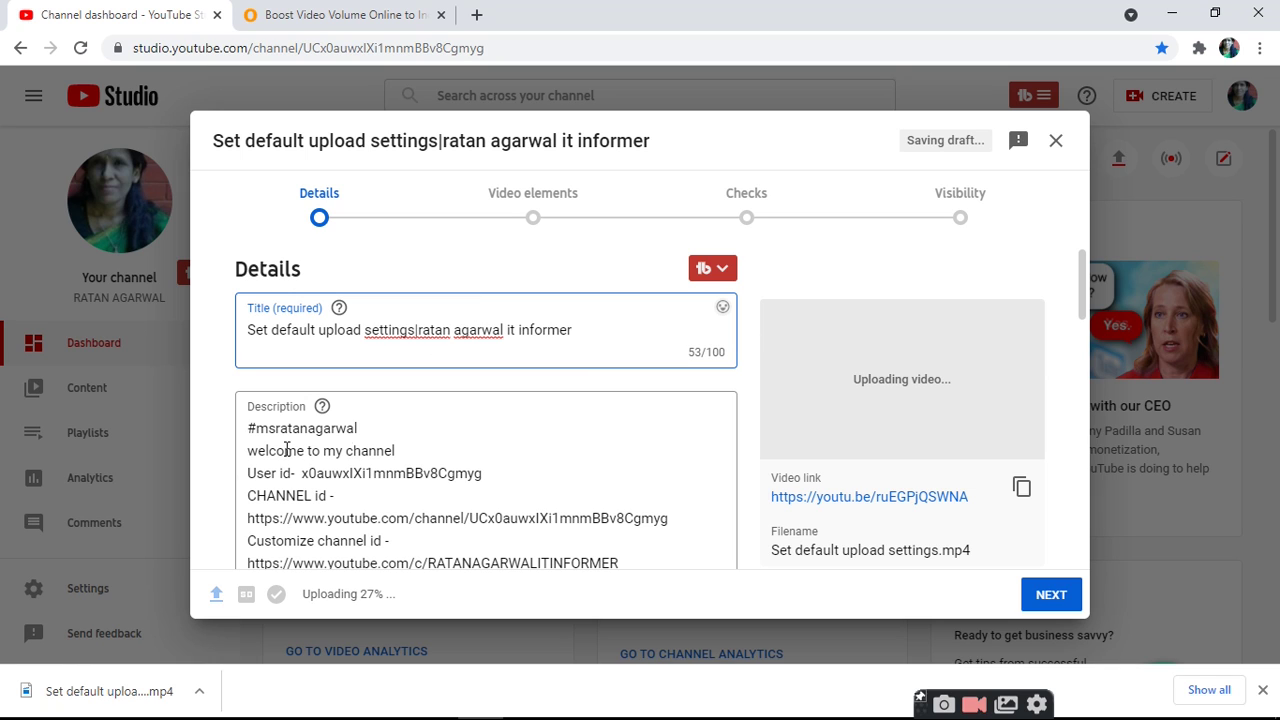
- Copy "Set default upload settings" from the title into a new description line below the opening hashtag
{"action": "left_click", "coordinate": [365, 419]}
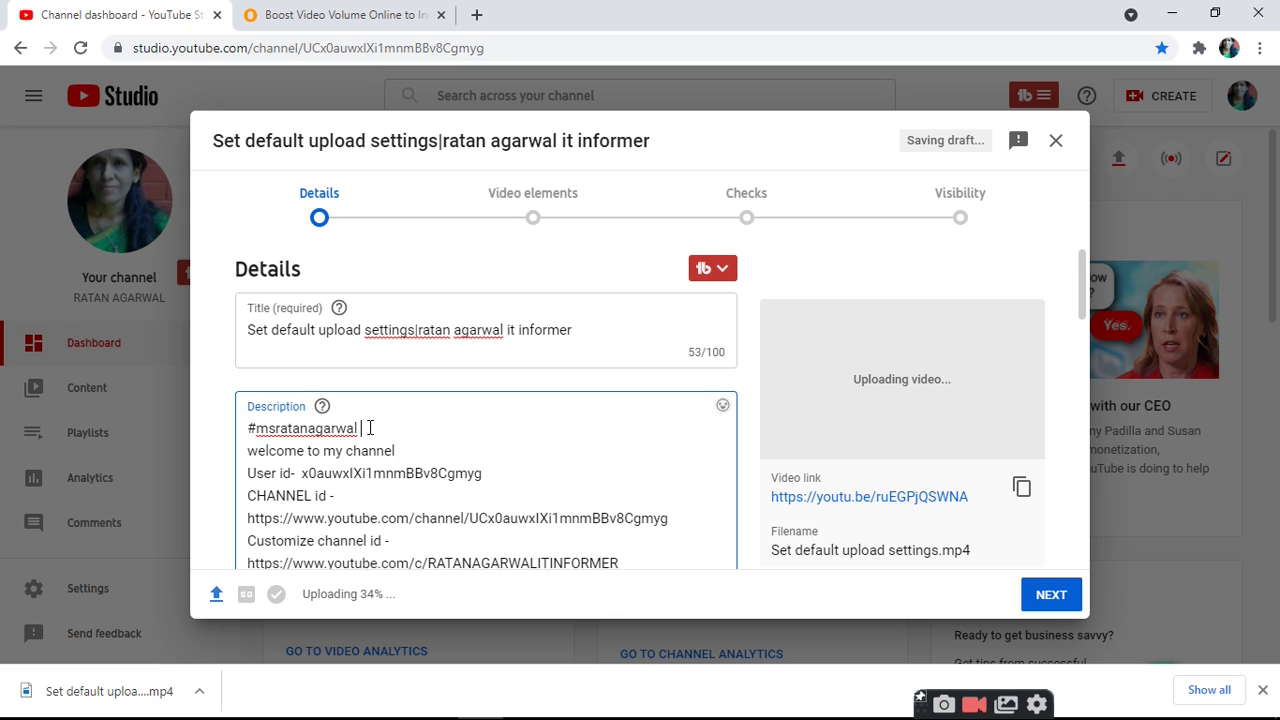
{"action": "key", "text": "Return"}
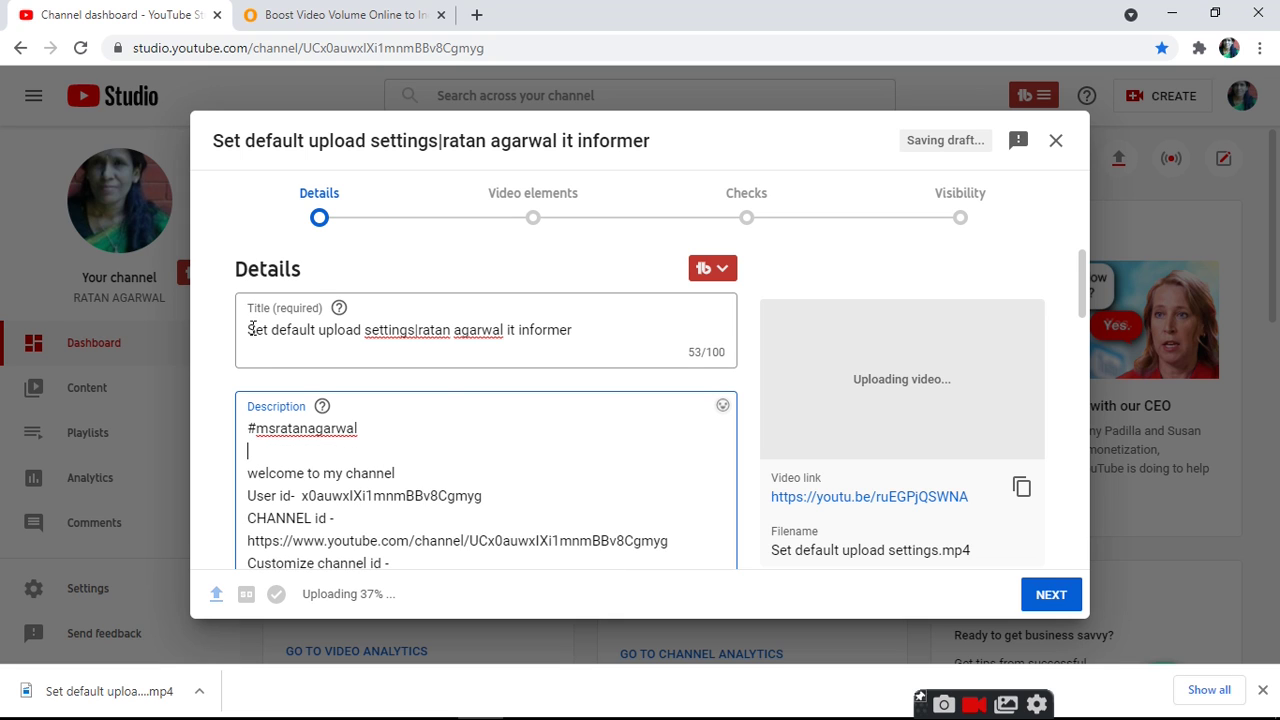
{"action": "left_click", "coordinate": [418, 332]}
{"action": "left_click_drag", "start_coordinate": [417, 332], "coordinate": [242, 325]}
{"action": "key", "text": "ctrl+c"}
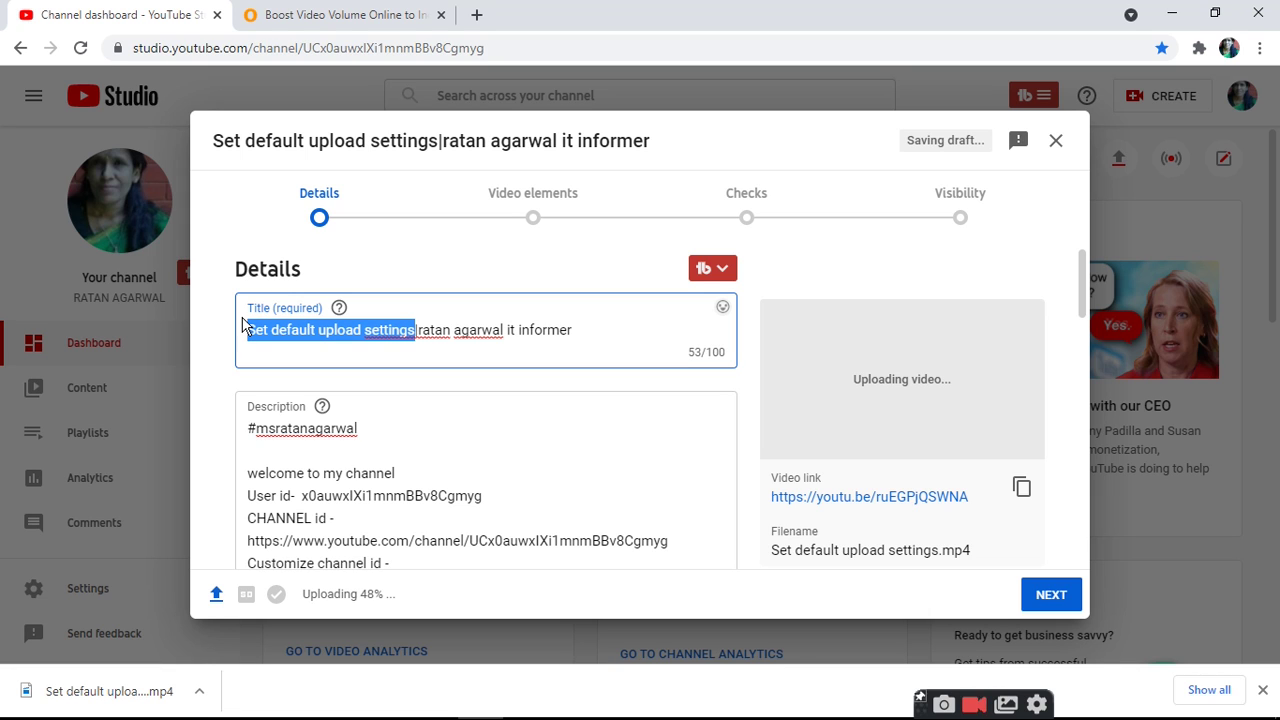
{"action": "left_click", "coordinate": [262, 452]}
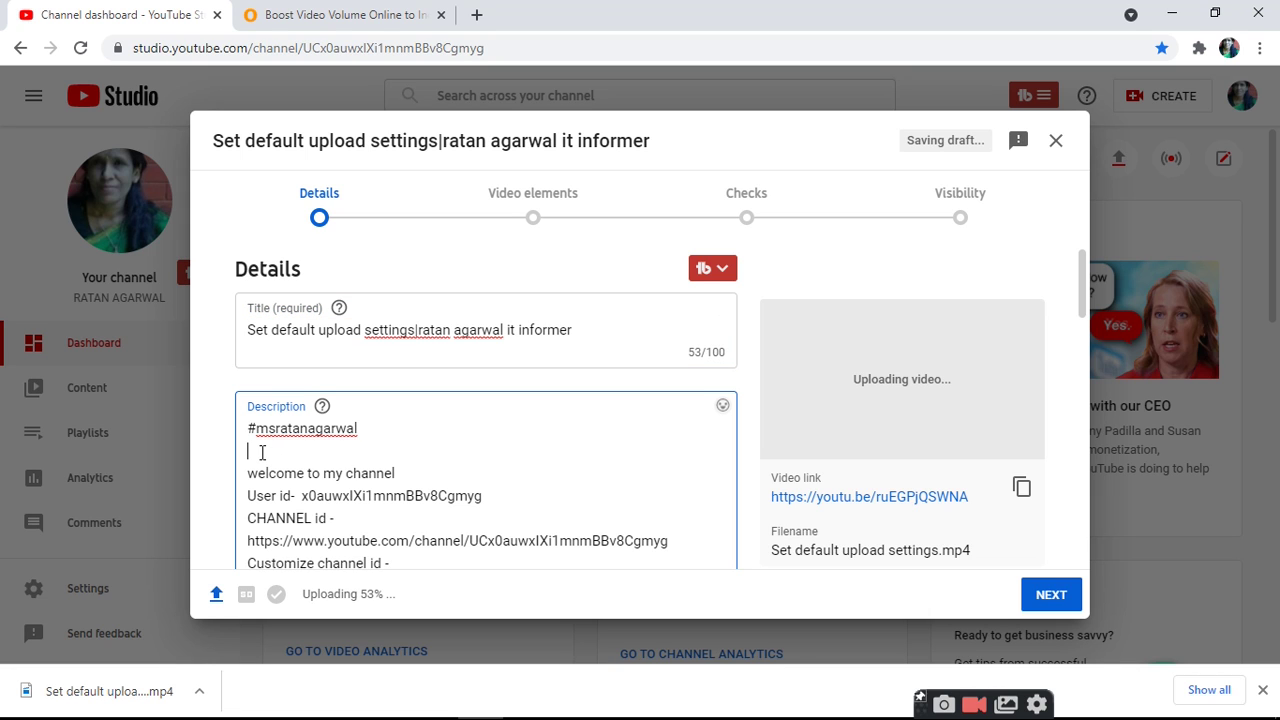
{"action": "key", "text": "ctrl+v"}
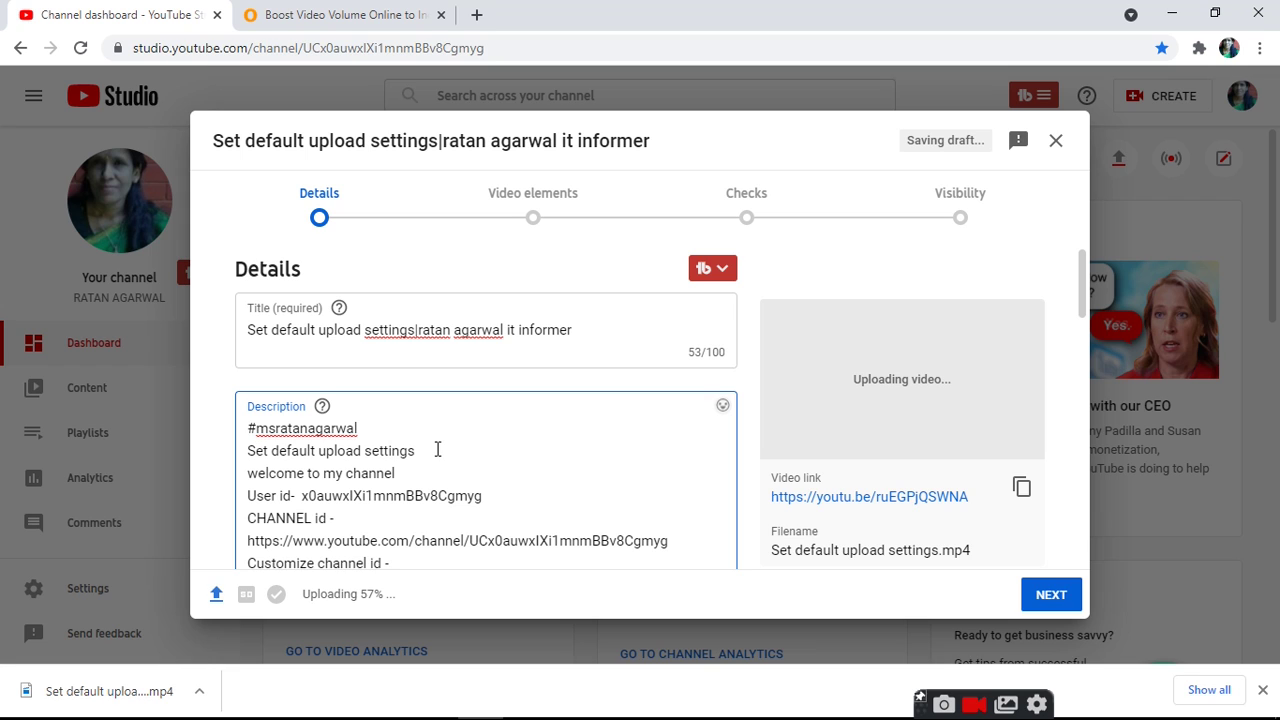
- Add the description line "what about the video?" followed by another line reading "Set default upload settings"
{"action": "key", "text": "Return"}
{"action": "type", "text": "wh"}
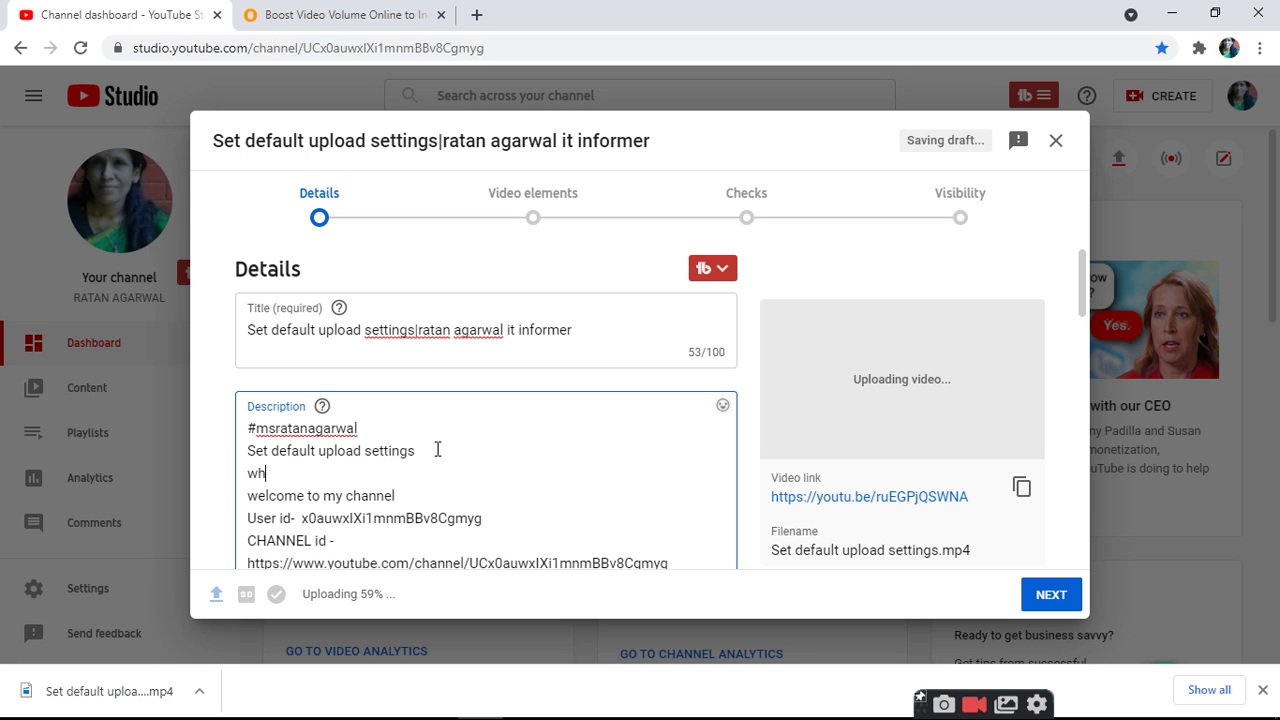
{"action": "type", "text": "at about"}
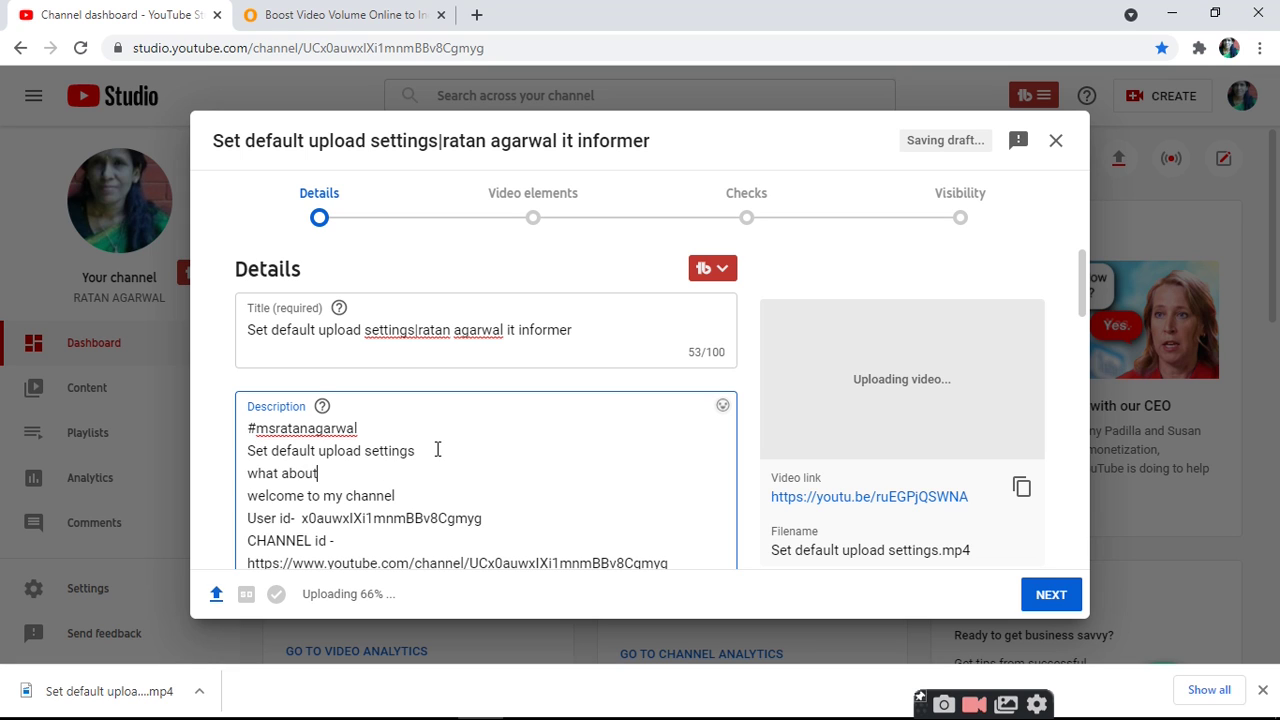
{"action": "type", "text": " the vide"}
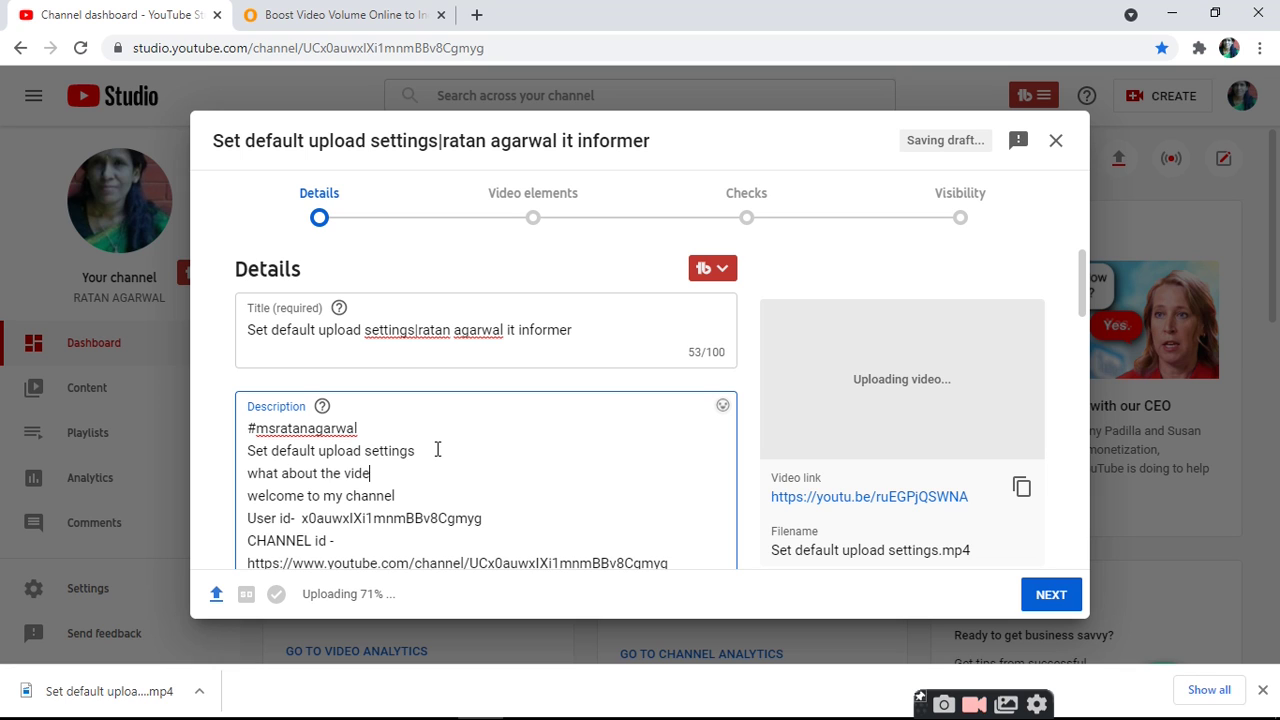
{"action": "type", "text": "o?"}
{"action": "key", "text": "Return"}
{"action": "key", "text": "ctrl+v"}
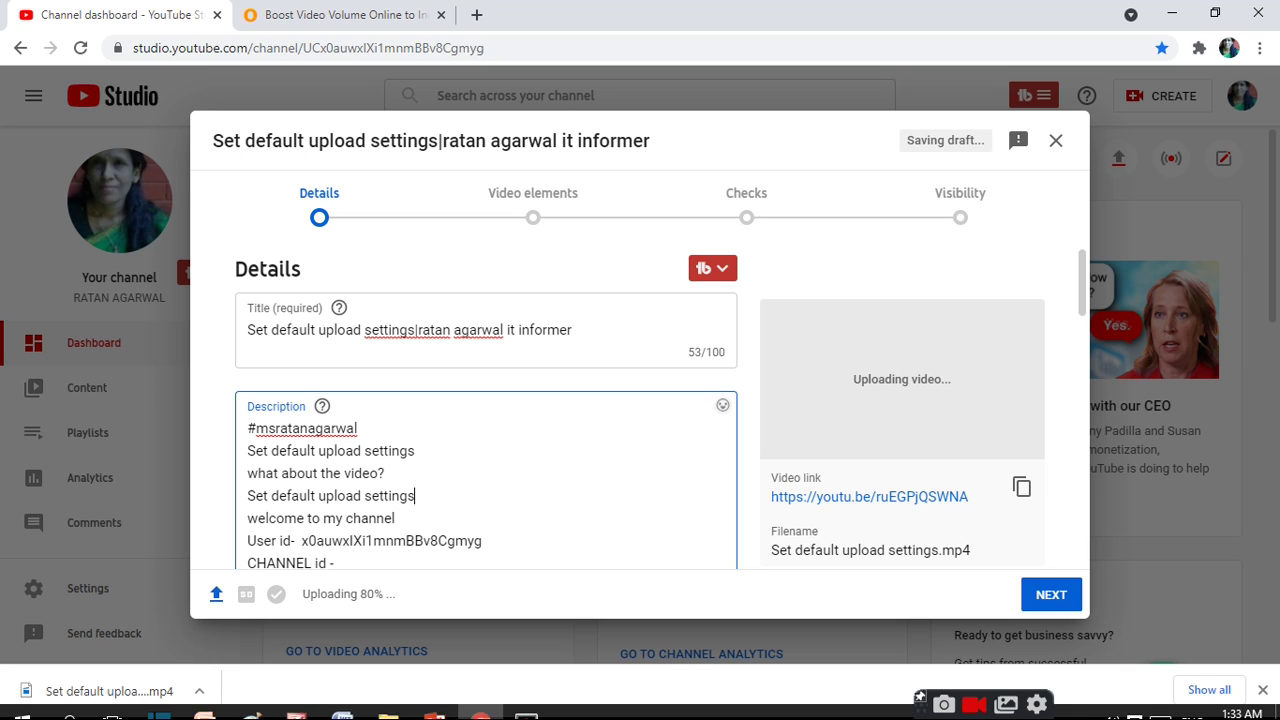
- Switch to the Word document and copy the "Choose default upload settings" heading with its five numbered steps
{"action": "left_click", "coordinate": [338, 708]}
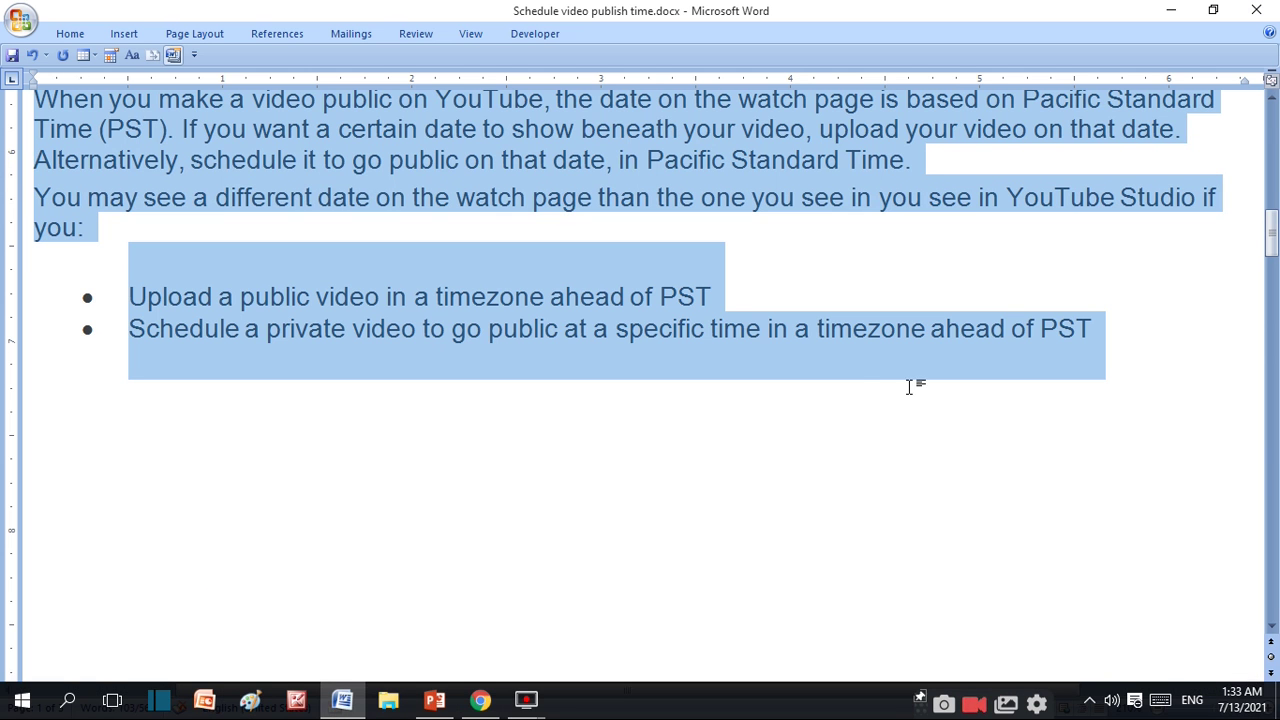
{"action": "left_click", "coordinate": [1276, 150]}
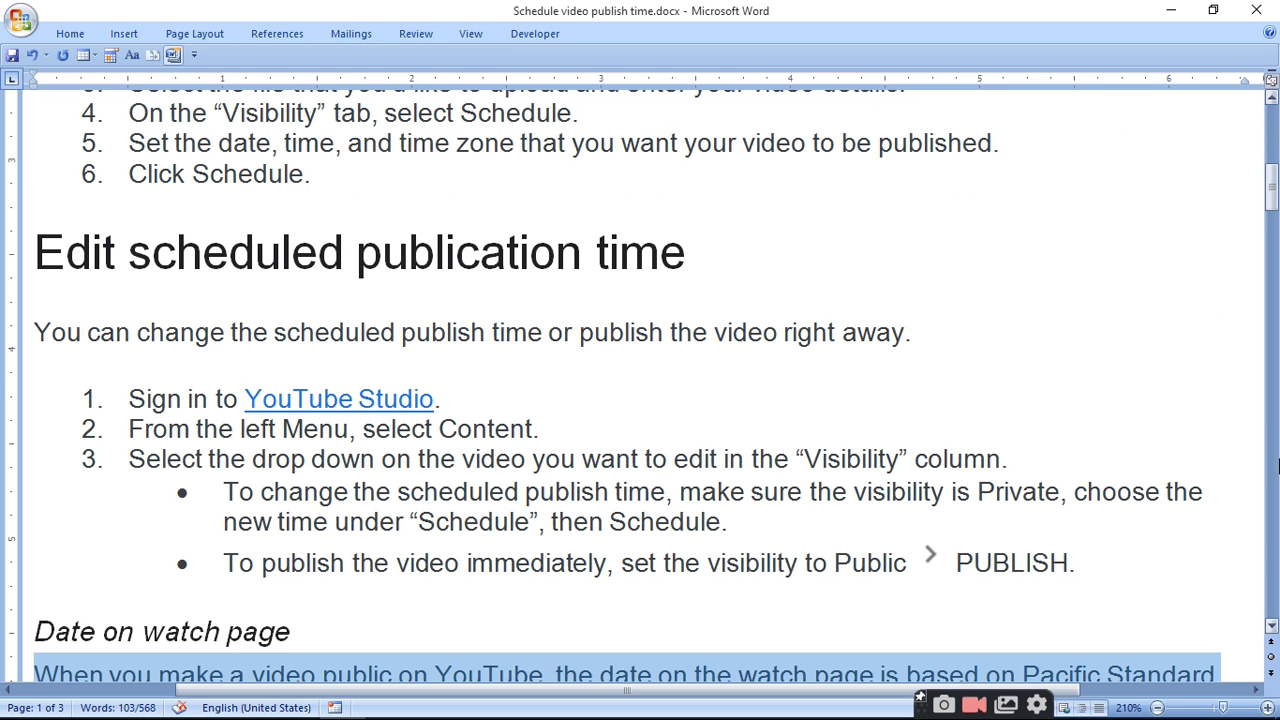
{"action": "left_click", "coordinate": [1277, 465]}
{"action": "left_click", "coordinate": [1277, 465]}
{"action": "left_click", "coordinate": [1277, 465]}
{"action": "left_click", "coordinate": [1277, 465]}
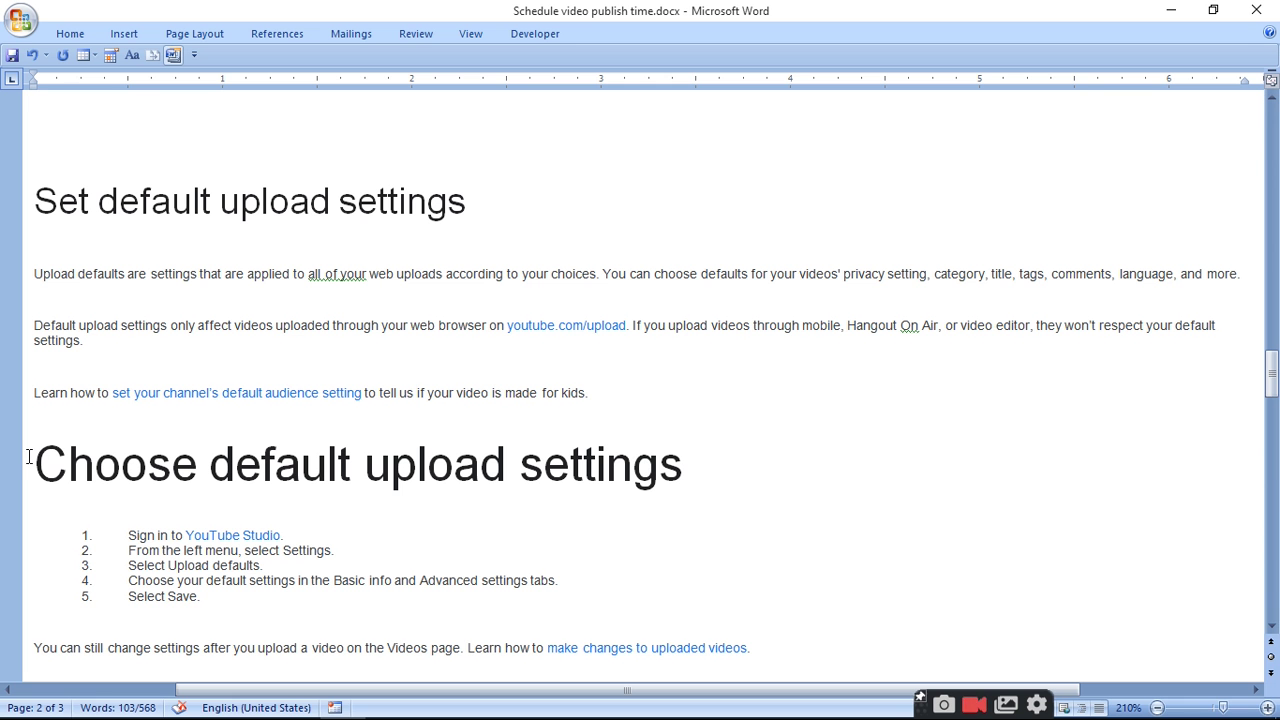
{"action": "left_click_drag", "start_coordinate": [34, 462], "coordinate": [475, 621]}
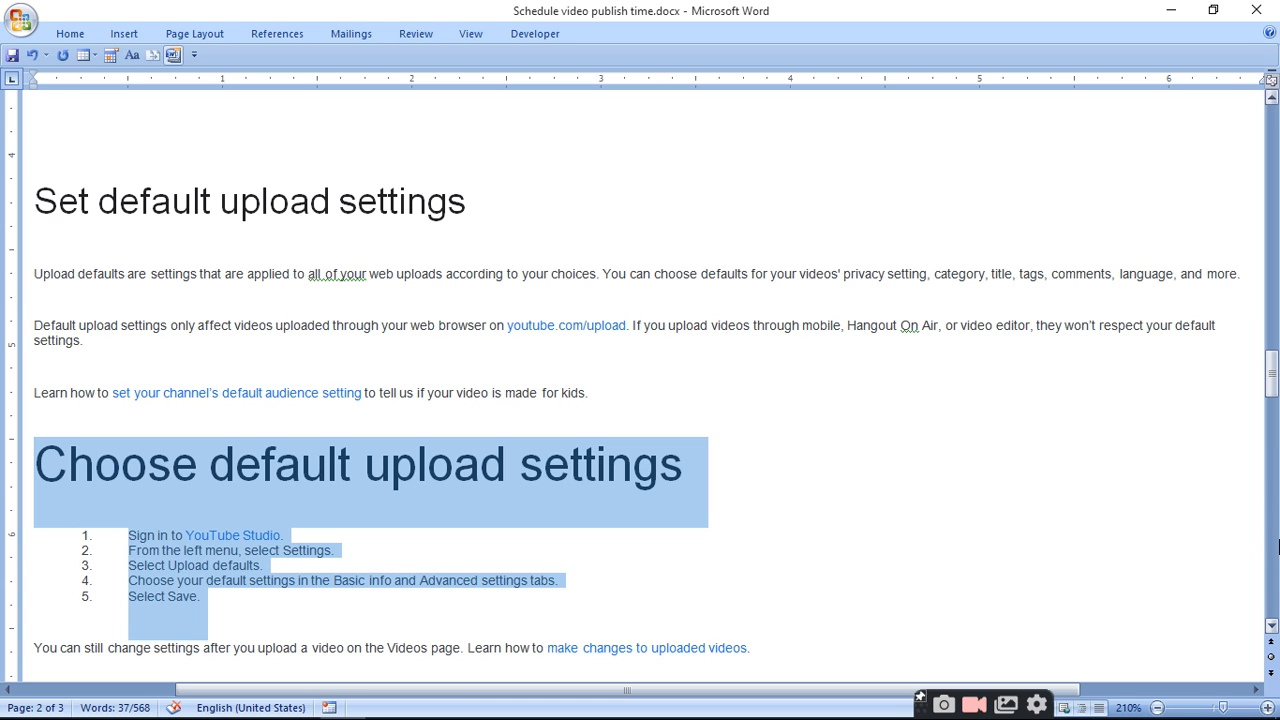
- Switch back to YouTube Studio and paste the copied section on a new description line above "welcome to my channel"
{"action": "left_click", "coordinate": [480, 702]}
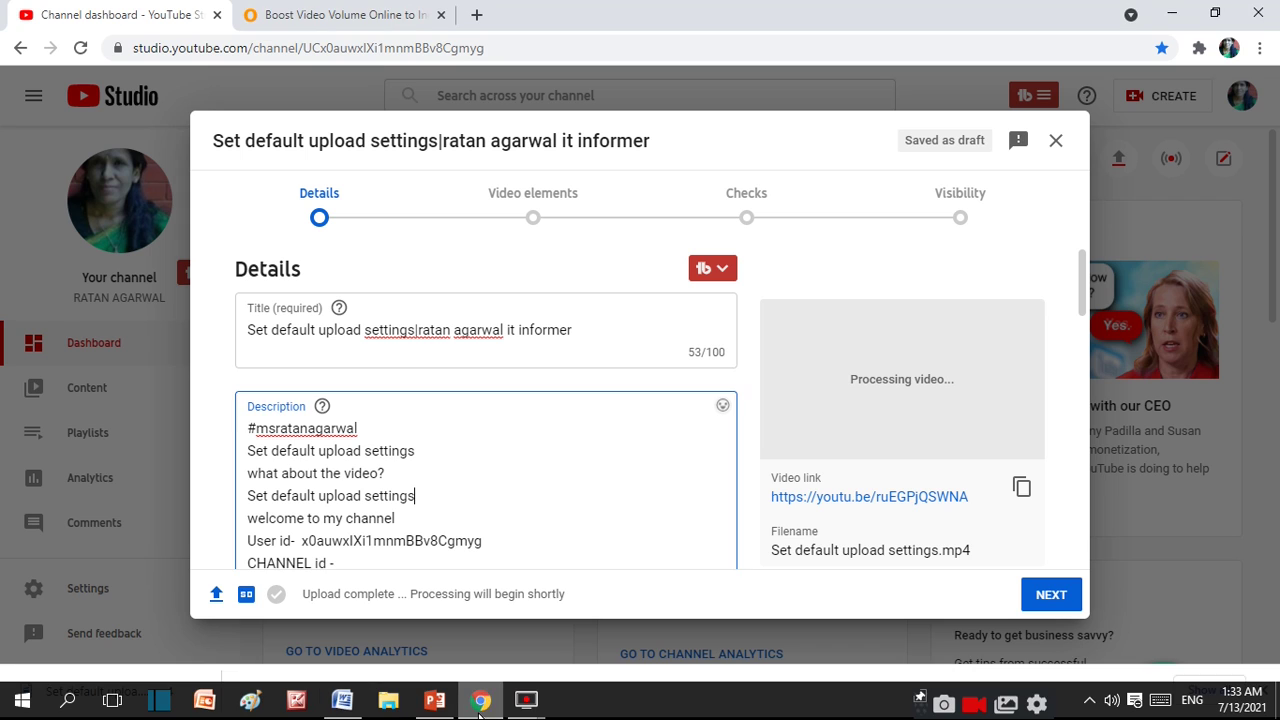
{"action": "left_click", "coordinate": [451, 503]}
{"action": "key", "text": "Return"}
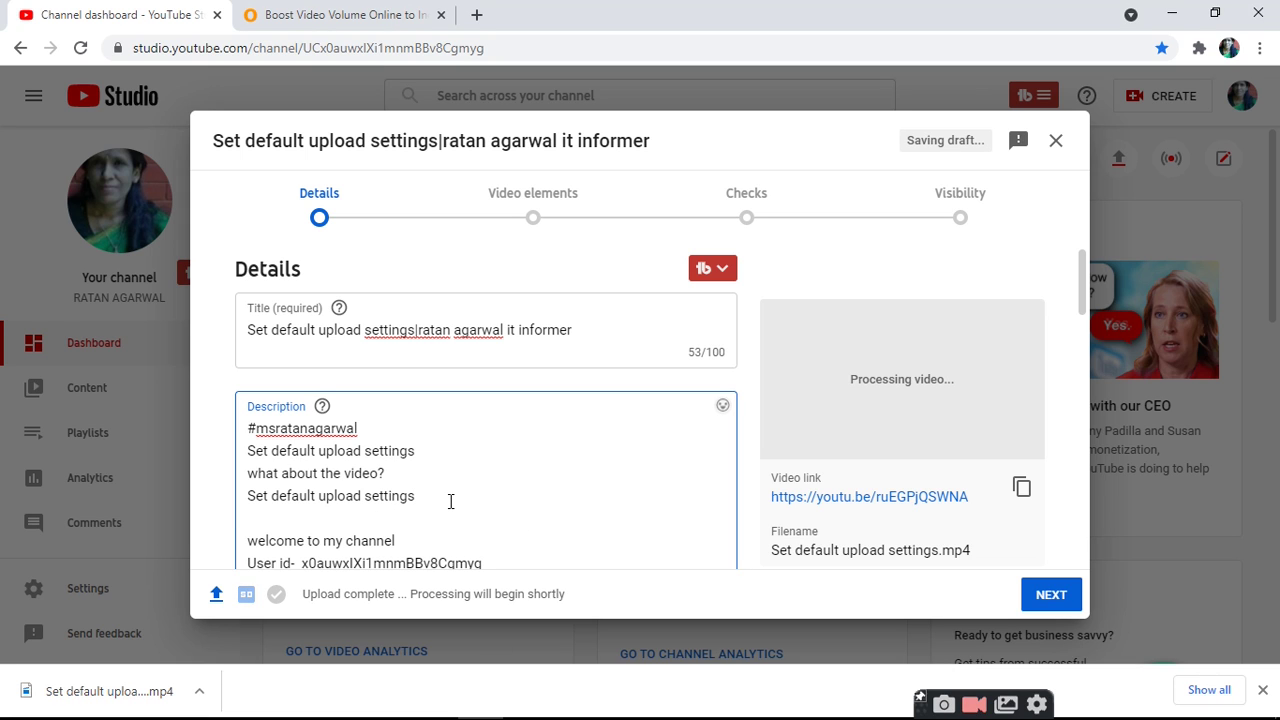
{"action": "key", "text": "ctrl+v"}
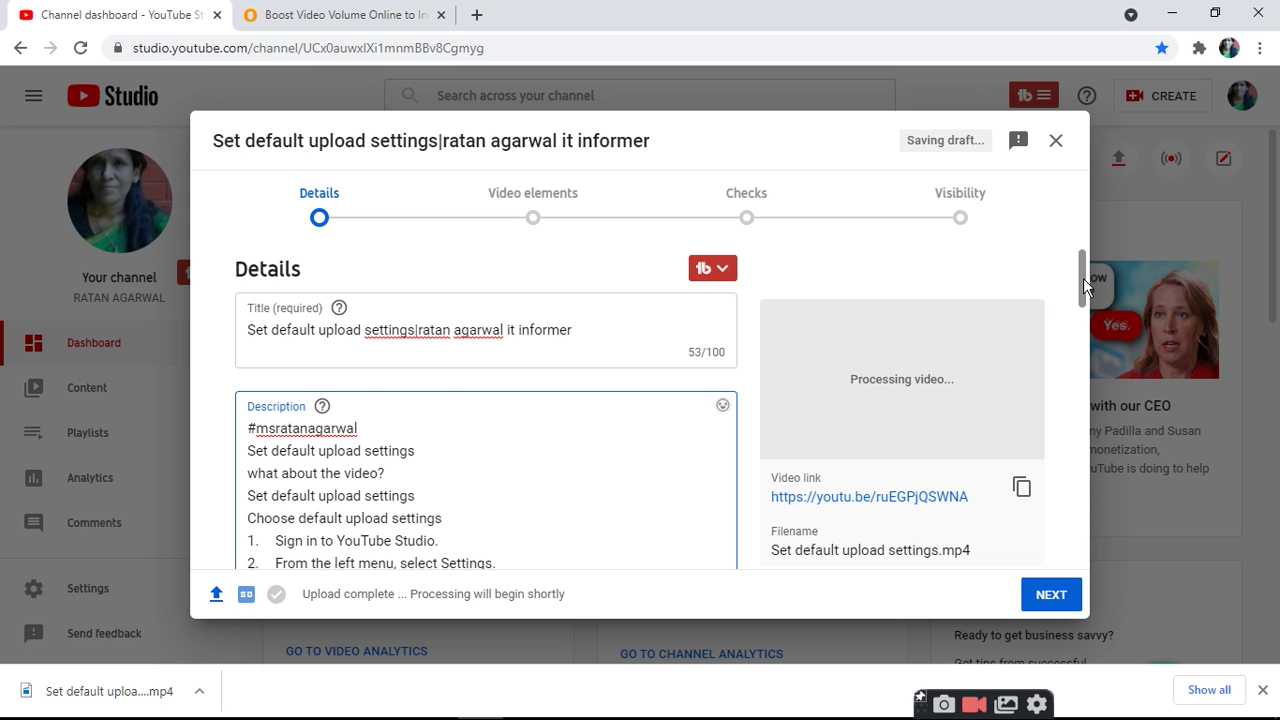
- Check the end of the pasted description section against the default upload settings notes in the Word document, returning to YouTube Studio
{"action": "scroll", "coordinate": [1087, 343], "scroll_direction": "down", "scroll_amount": 5}
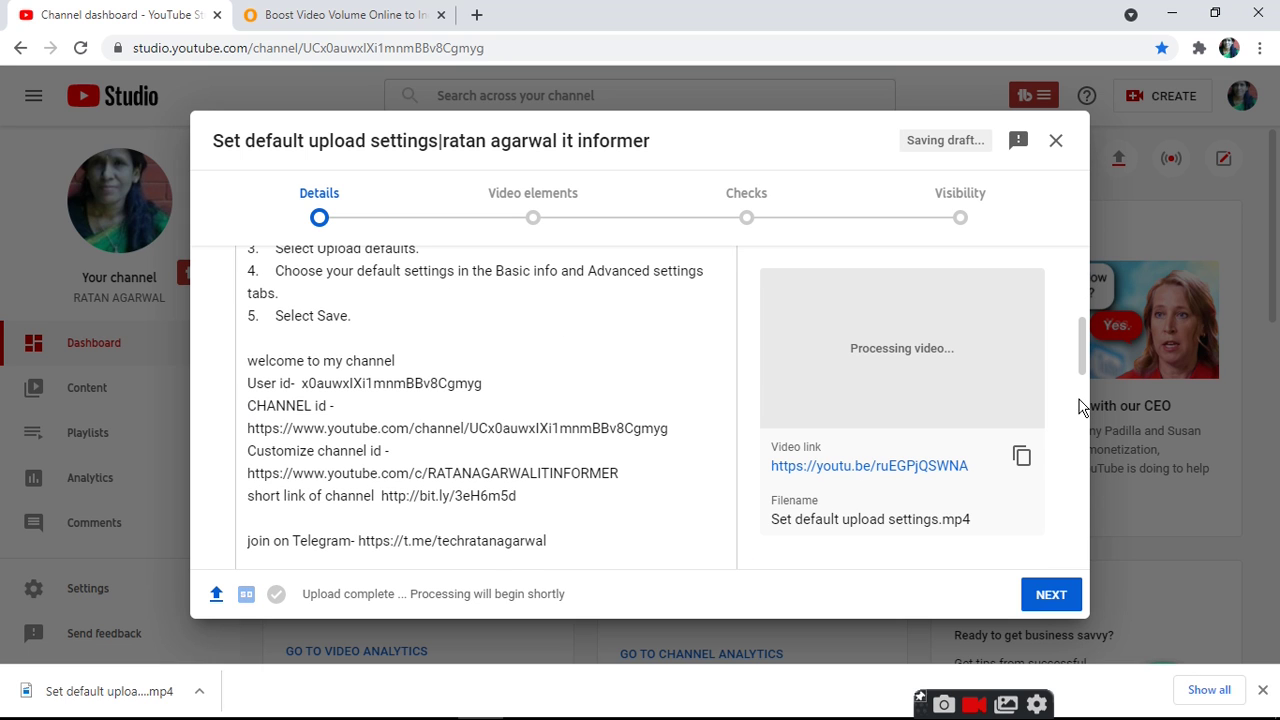
{"action": "left_click", "coordinate": [416, 317]}
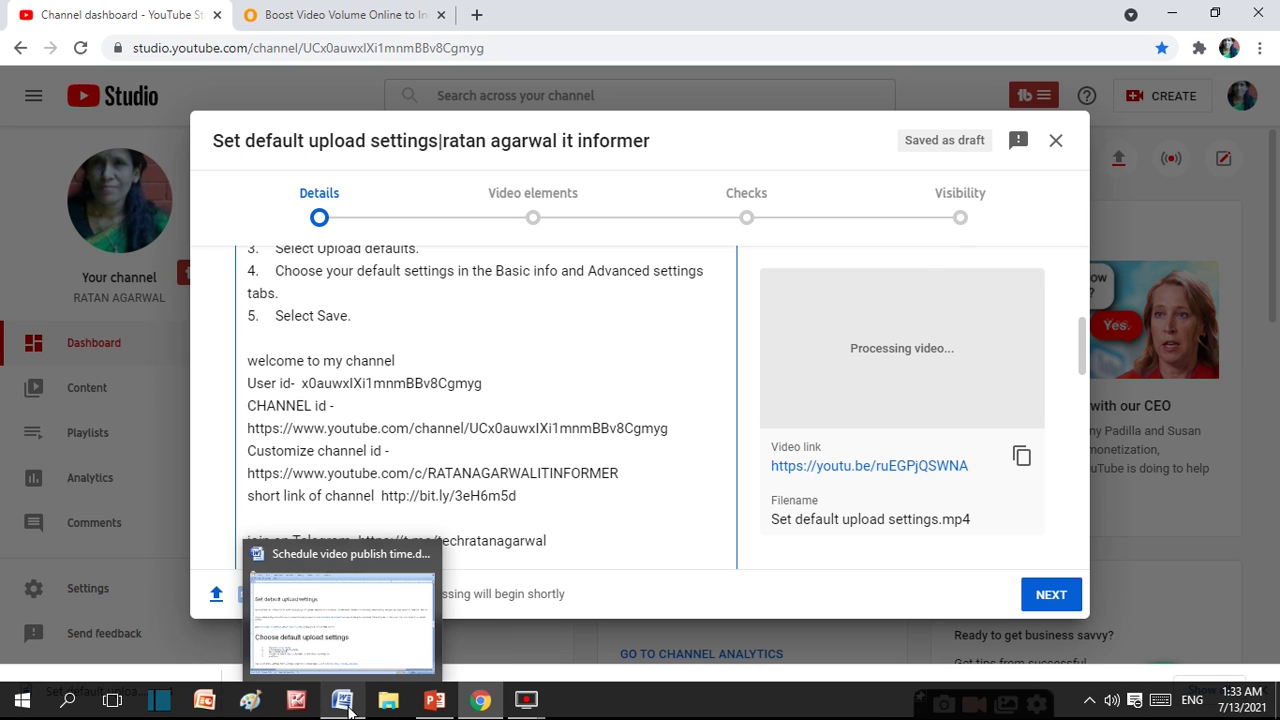
{"action": "left_click", "coordinate": [345, 705]}
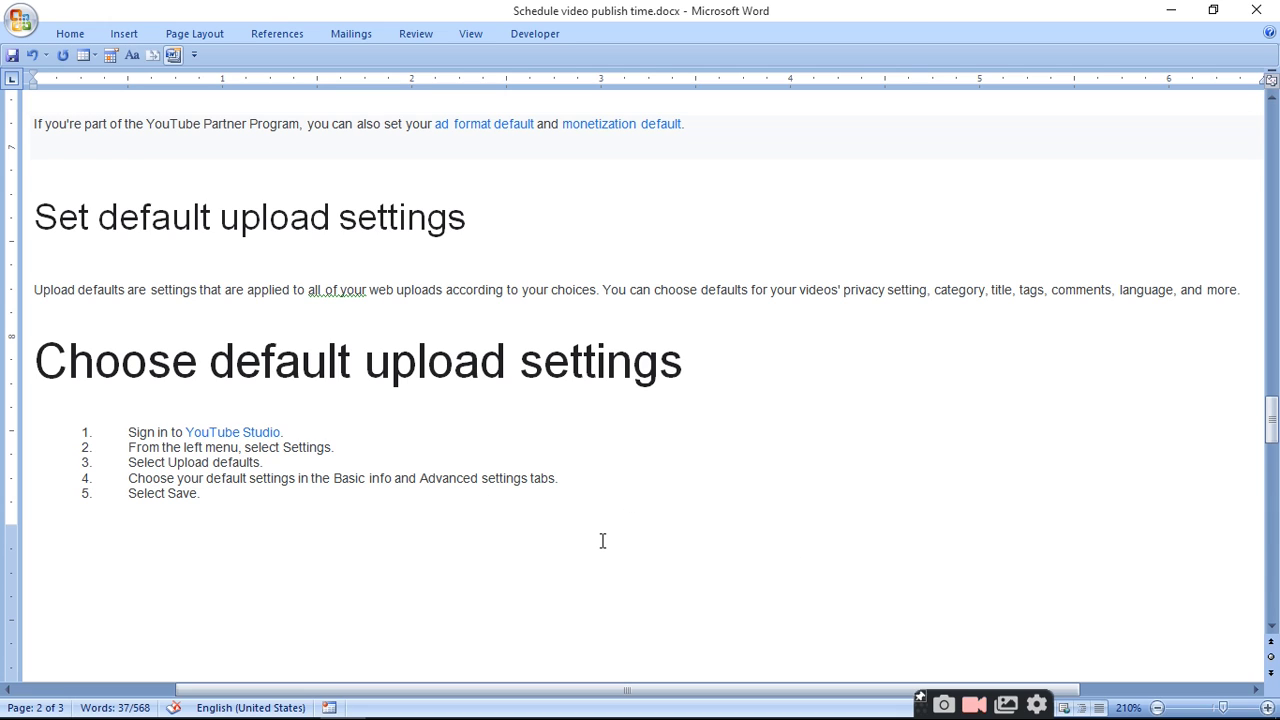
{"action": "scroll", "coordinate": [600, 424], "scroll_direction": "up", "scroll_amount": 3}
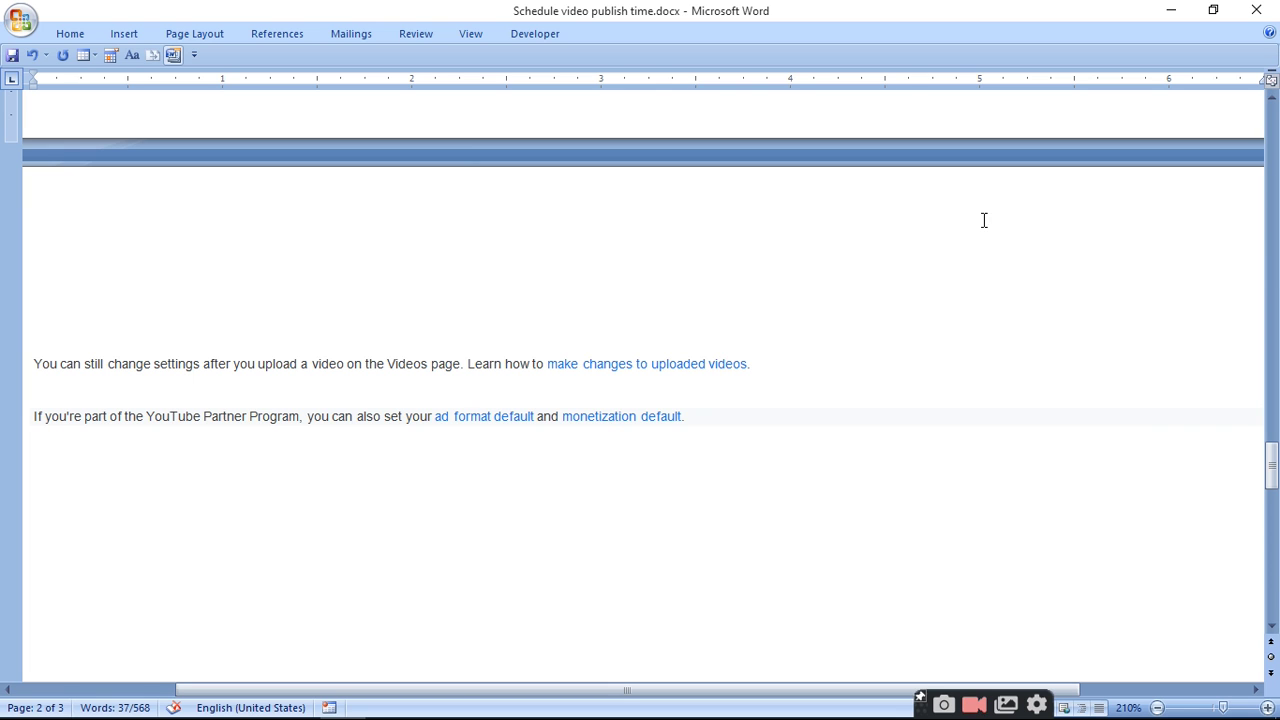
{"action": "scroll", "coordinate": [1277, 170], "scroll_direction": "down", "scroll_amount": 3}
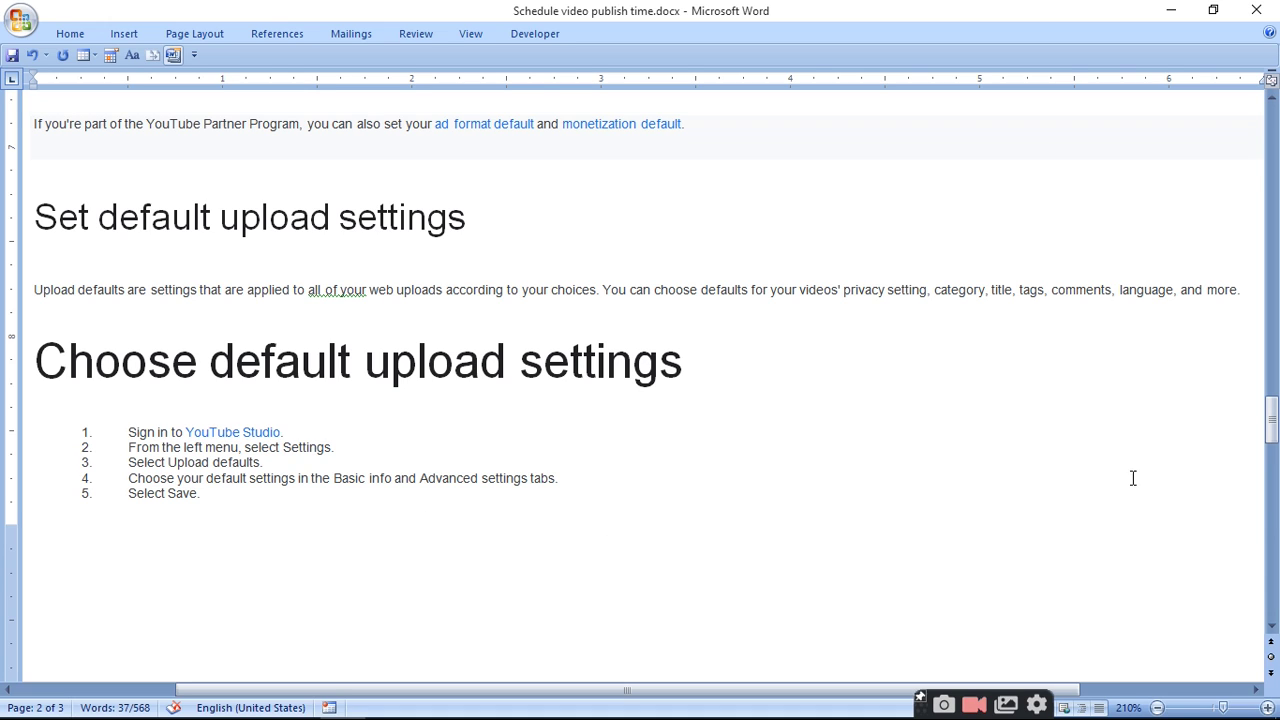
{"action": "scroll", "coordinate": [1277, 567], "scroll_direction": "down", "scroll_amount": 1}
{"action": "scroll", "coordinate": [1277, 567], "scroll_direction": "up", "scroll_amount": 4}
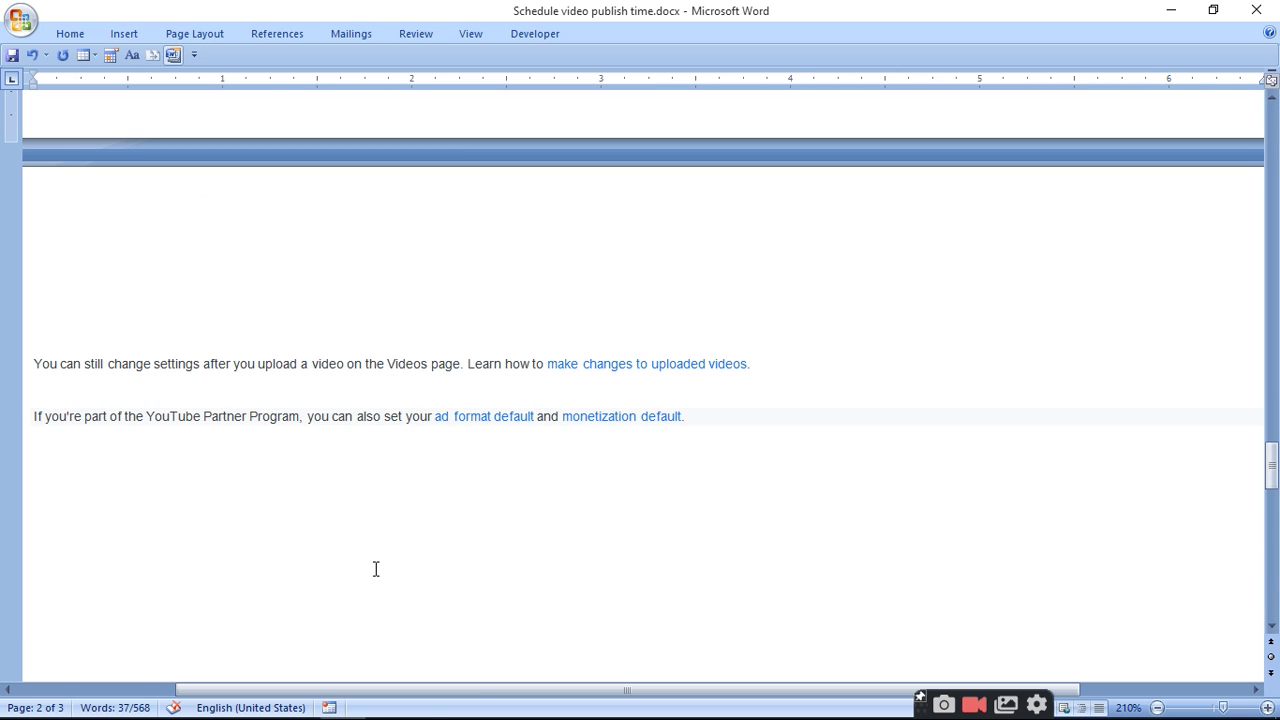
{"action": "mouse_move", "coordinate": [335, 705]}
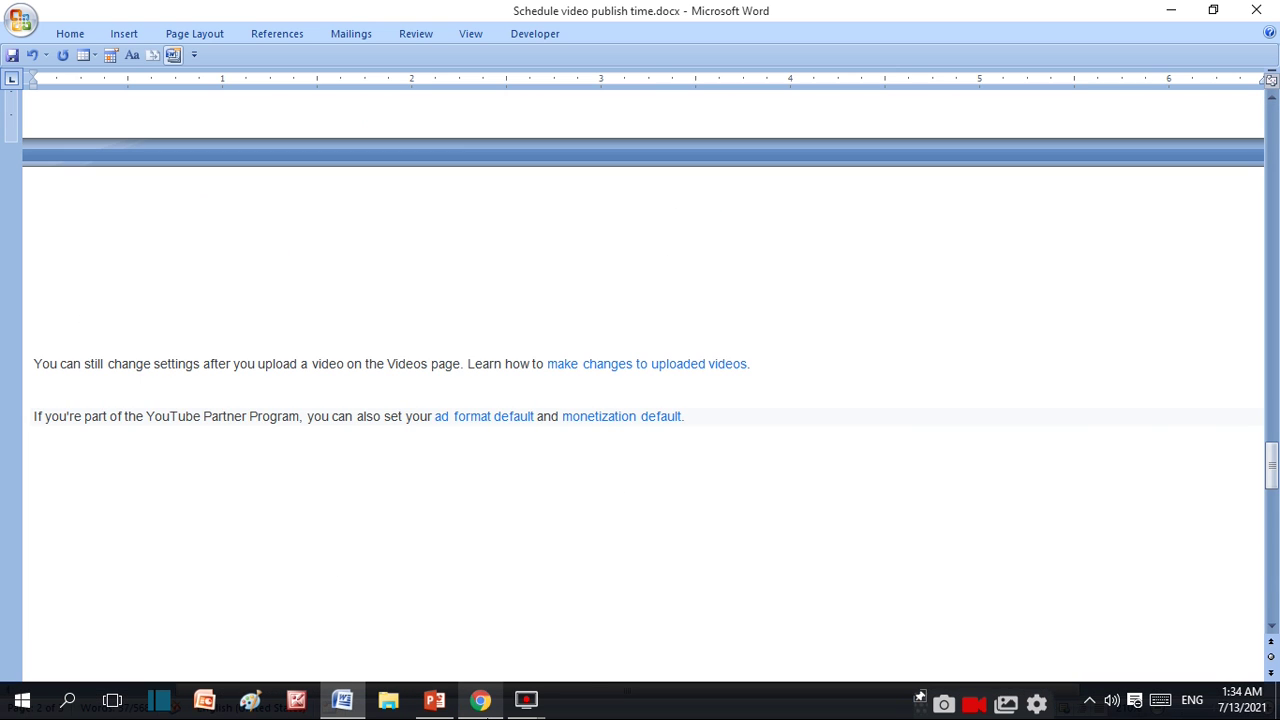
{"action": "left_click", "coordinate": [480, 700]}
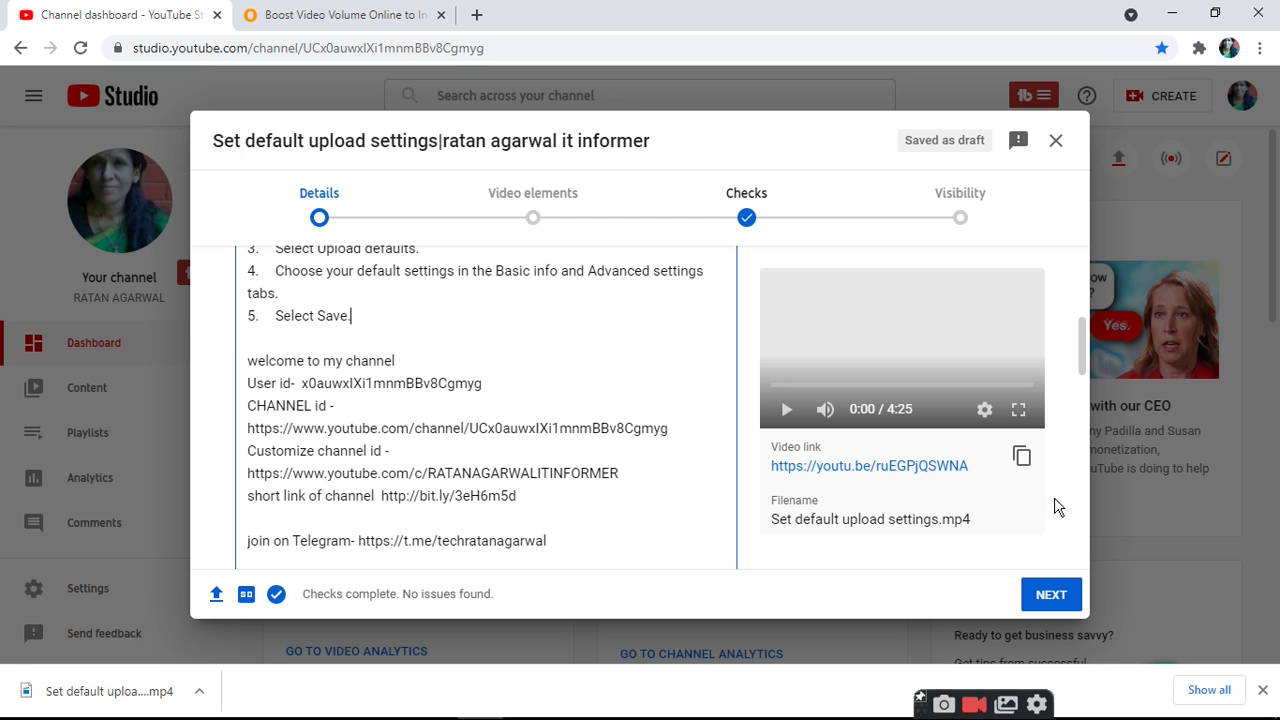
- Search the Desktop for "set" and upload "Set default upload settings.png" as the video's custom thumbnail
{"action": "scroll", "coordinate": [1086, 527], "scroll_direction": "down", "scroll_amount": 3}
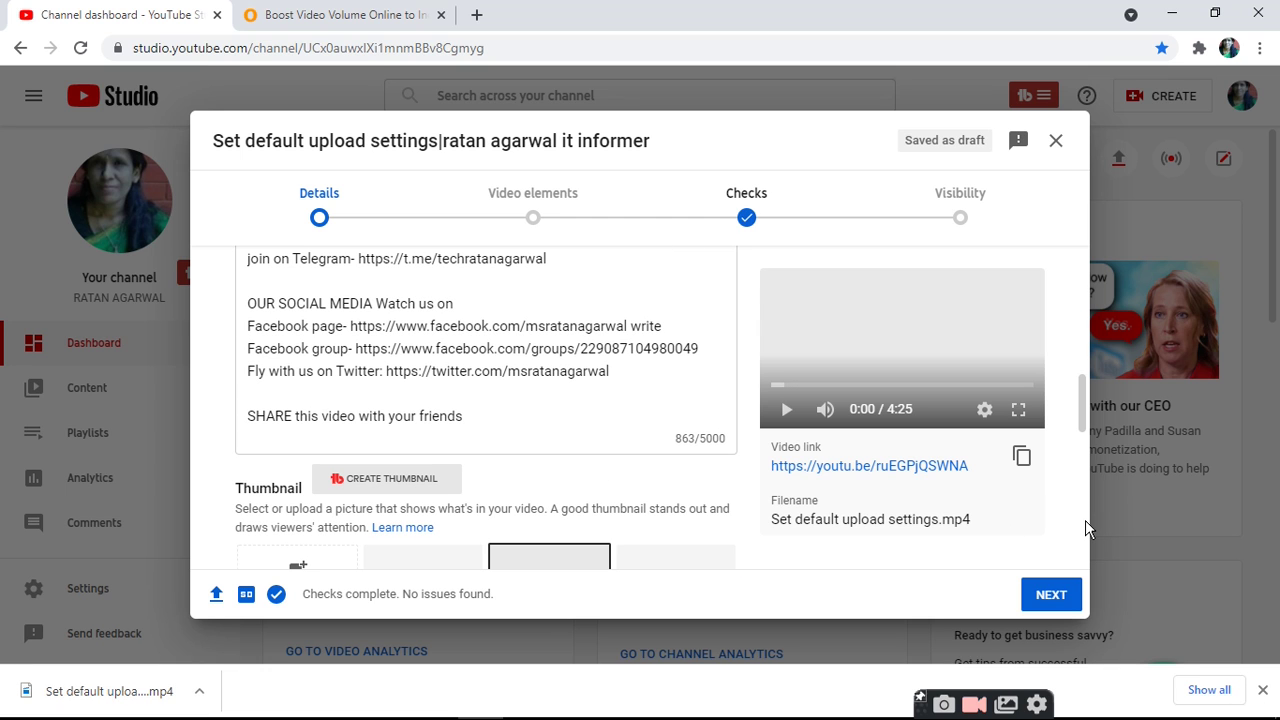
{"action": "scroll", "coordinate": [1085, 520], "scroll_direction": "down", "scroll_amount": 3}
{"action": "left_click", "coordinate": [300, 290]}
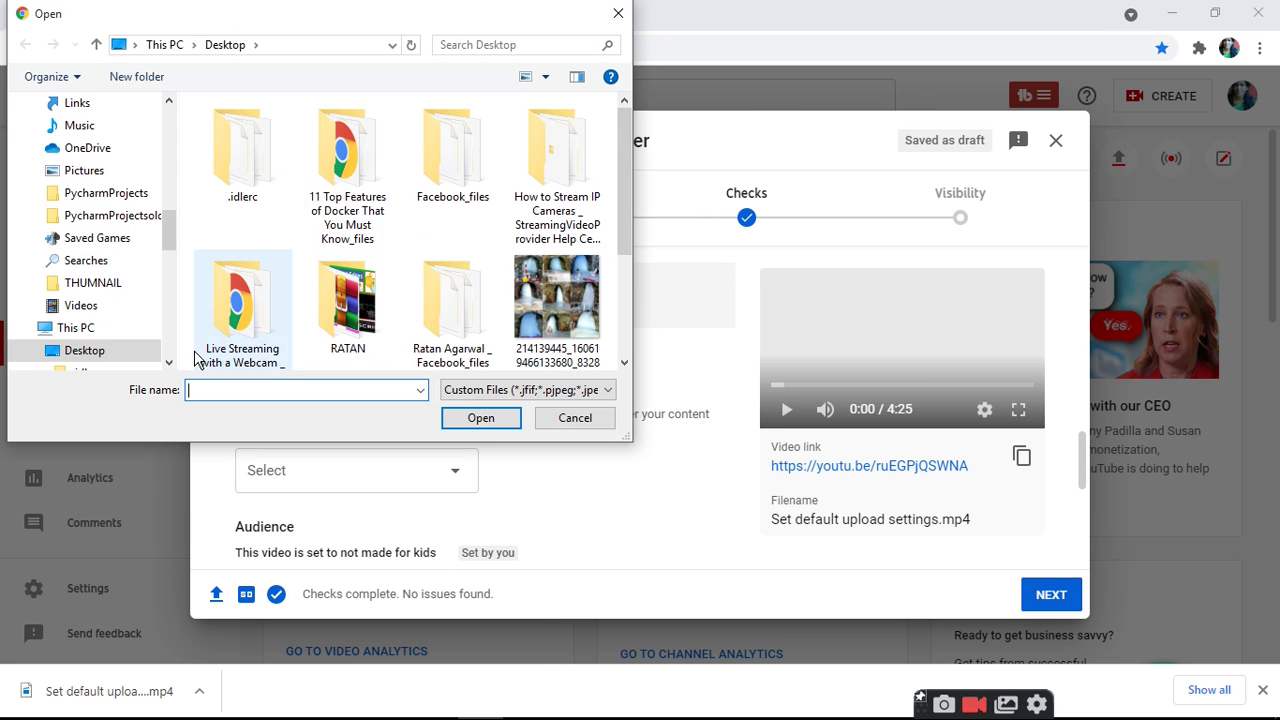
{"action": "left_click", "coordinate": [464, 44]}
{"action": "type", "text": "set"}
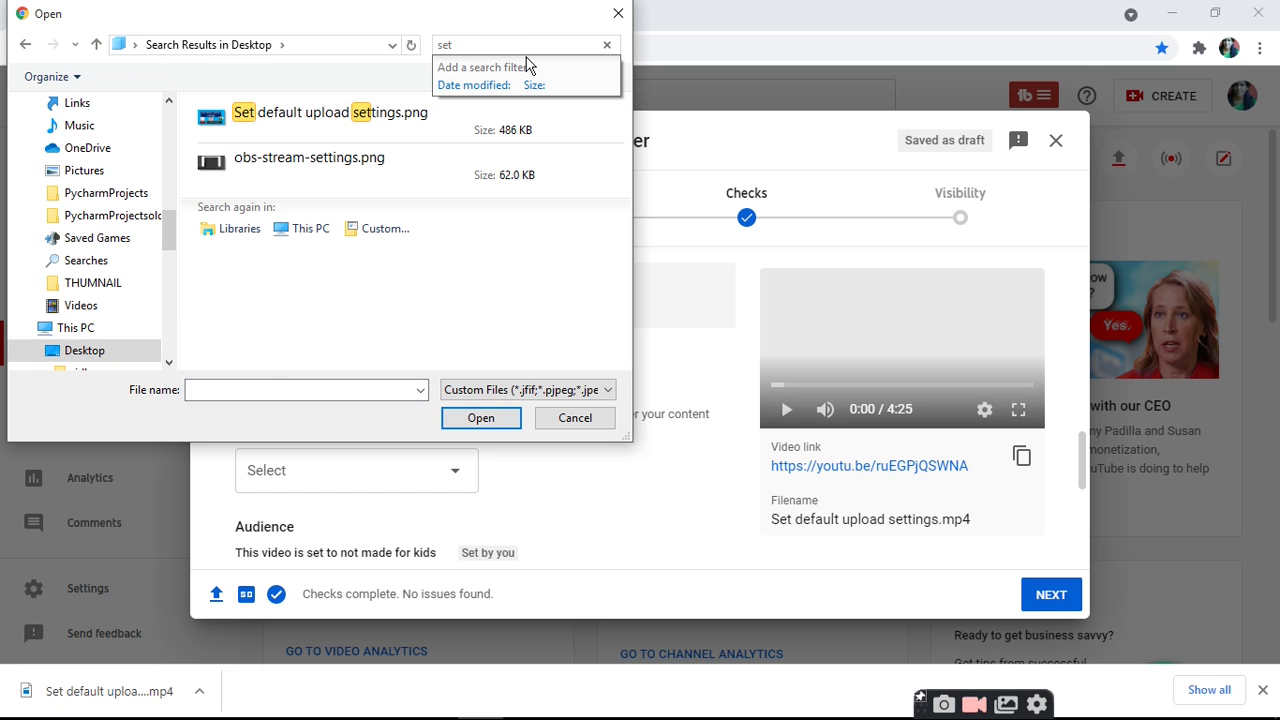
{"action": "left_click", "coordinate": [295, 115]}
{"action": "double_click", "coordinate": [295, 115]}
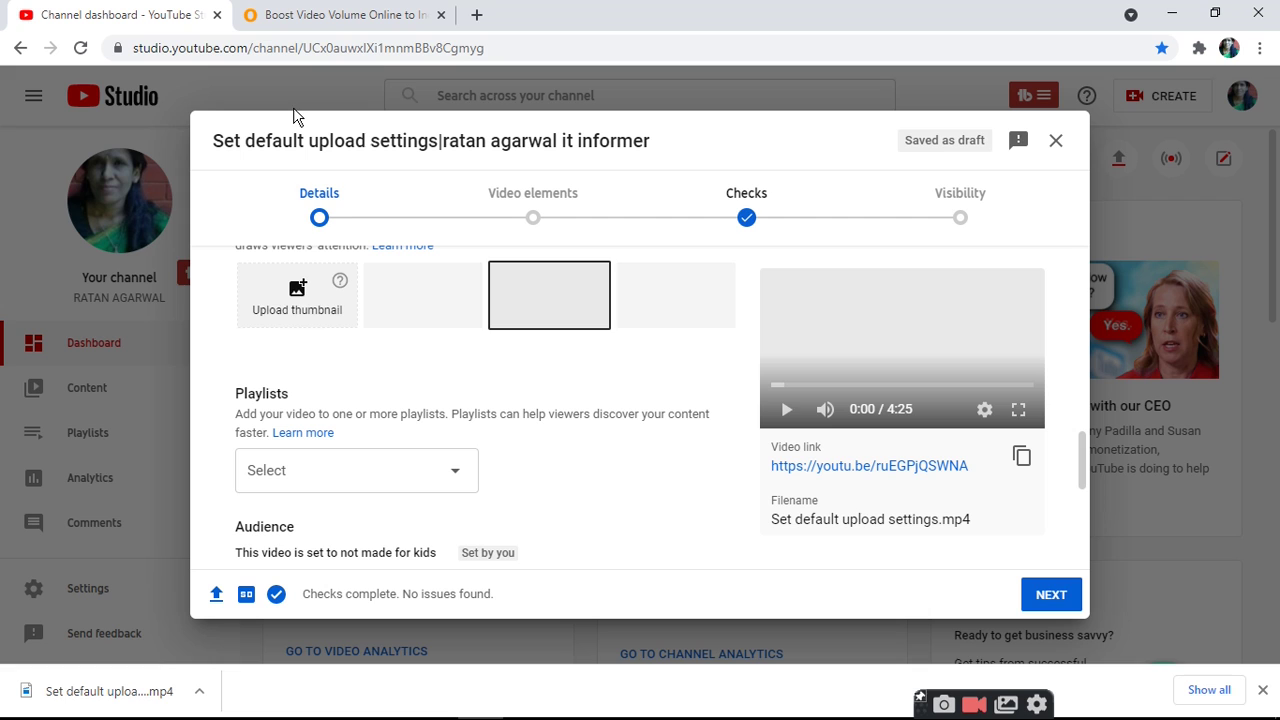
- Add the video to the "INFORMATION TECHNOLOGY" and "youtube video assets" playlists
{"action": "left_click", "coordinate": [468, 477]}
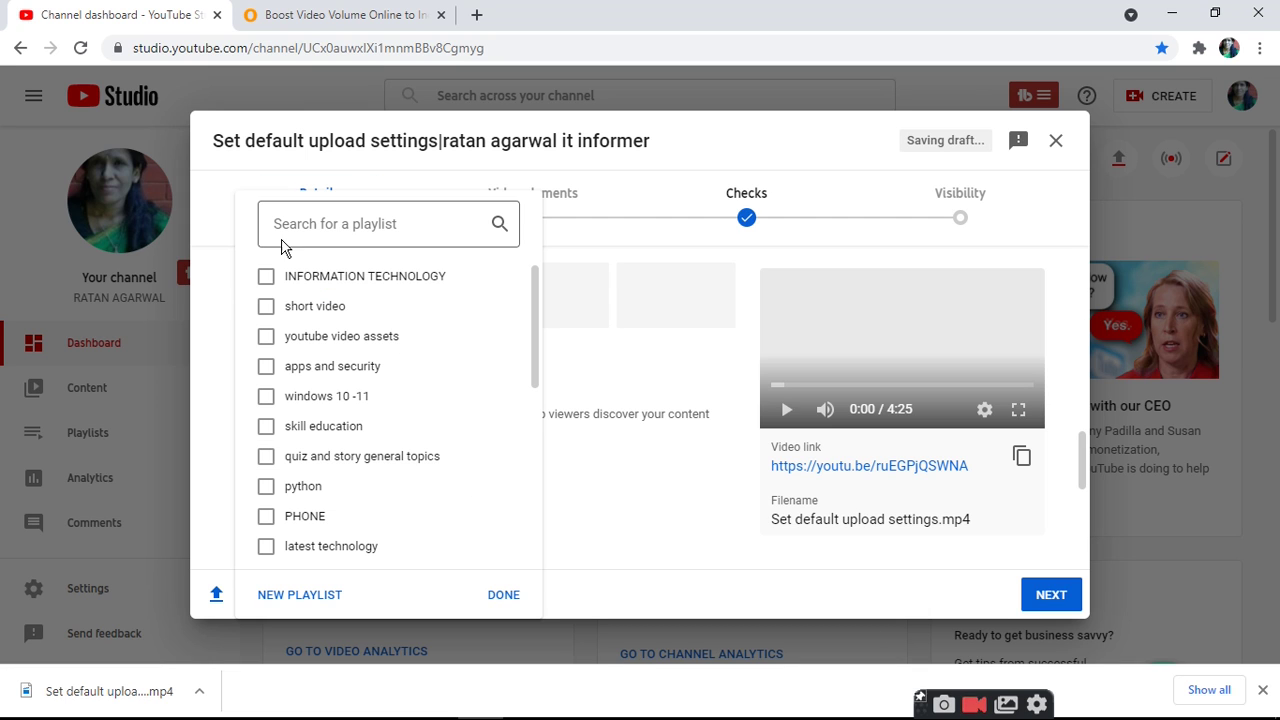
{"action": "left_click", "coordinate": [265, 278]}
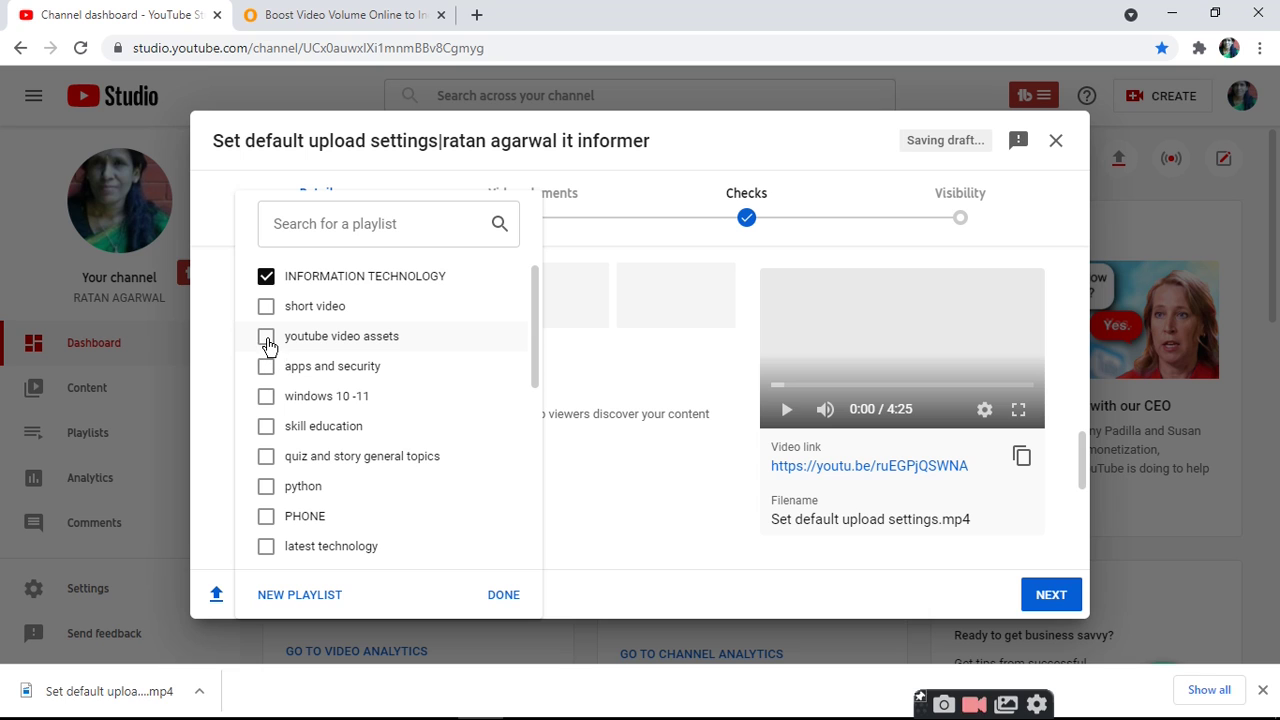
{"action": "left_click", "coordinate": [505, 595]}
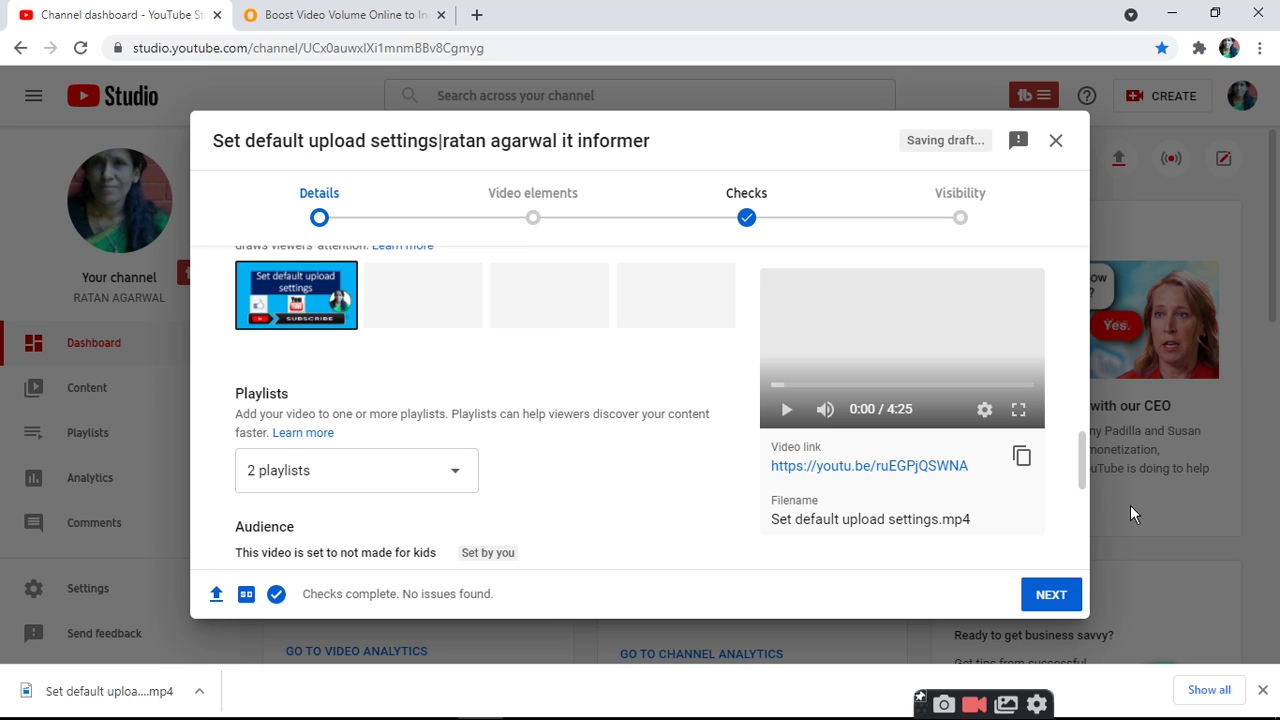
- Expand the additional video options below the audience settings and activate the Tags field
{"action": "scroll", "coordinate": [1086, 545], "scroll_direction": "down", "scroll_amount": 3}
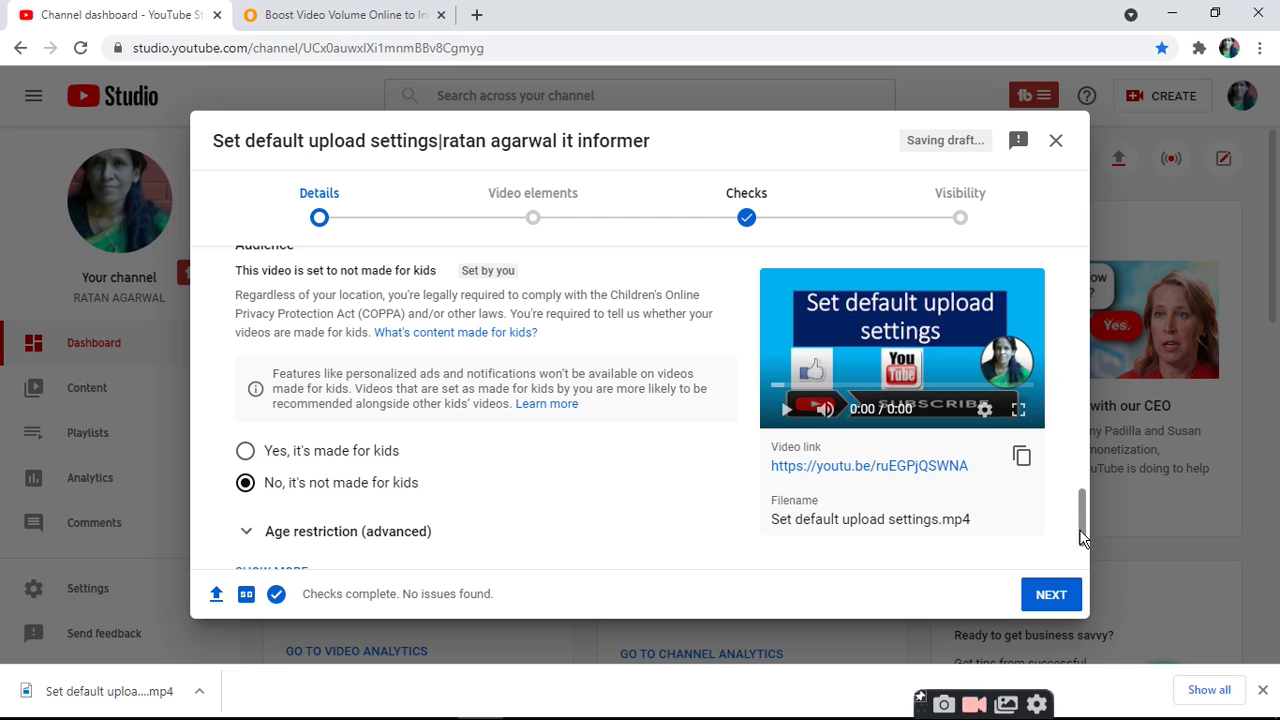
{"action": "scroll", "coordinate": [1080, 540], "scroll_direction": "down", "scroll_amount": 2}
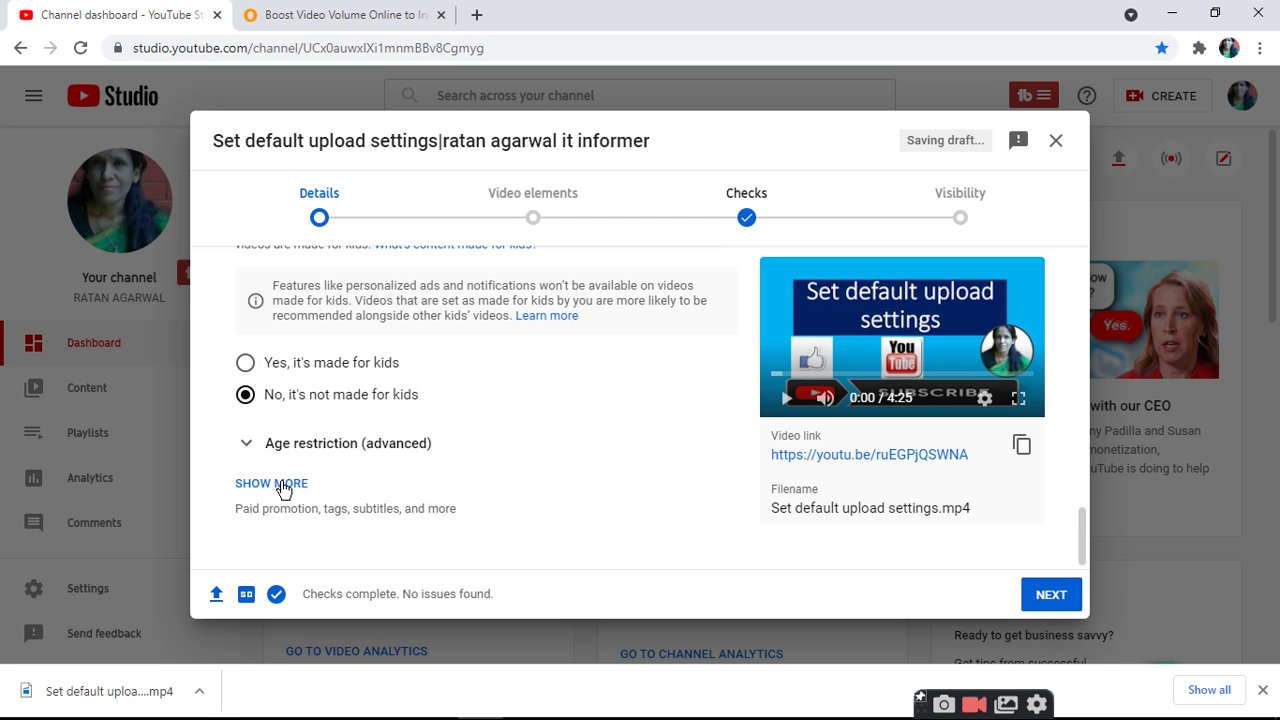
{"action": "left_click", "coordinate": [284, 487]}
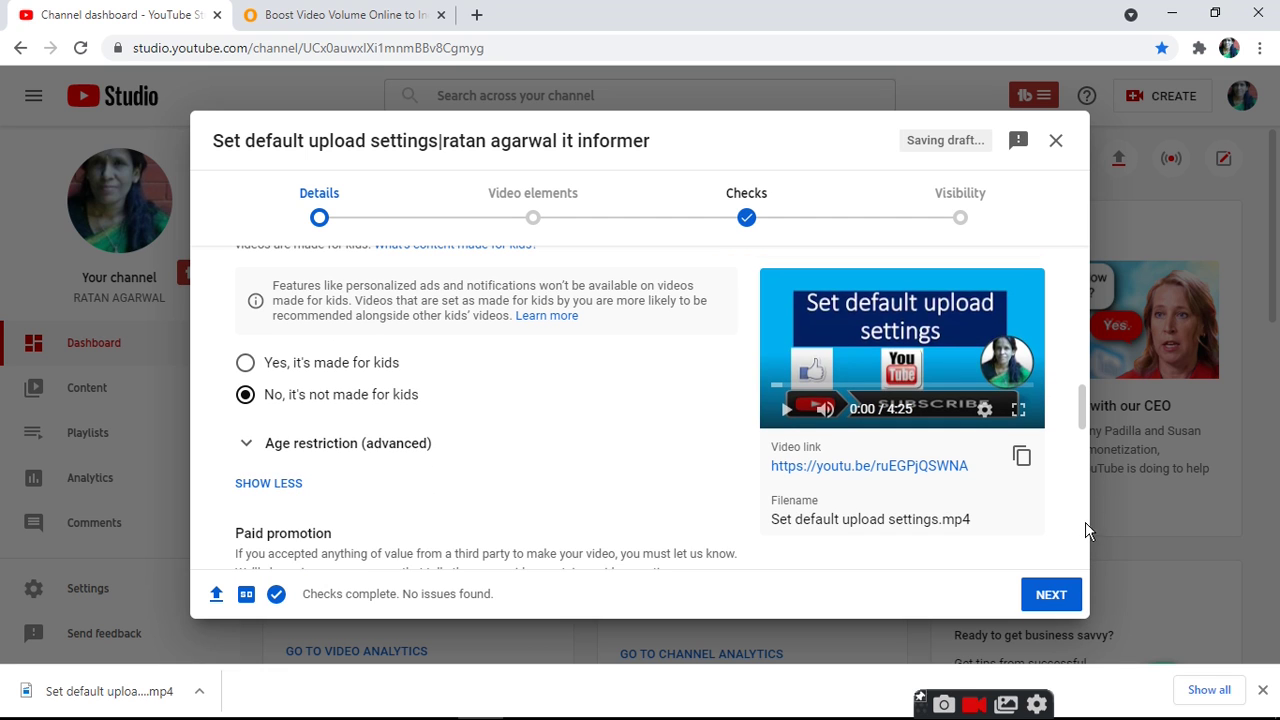
{"action": "scroll", "coordinate": [1087, 533], "scroll_direction": "down", "scroll_amount": 3}
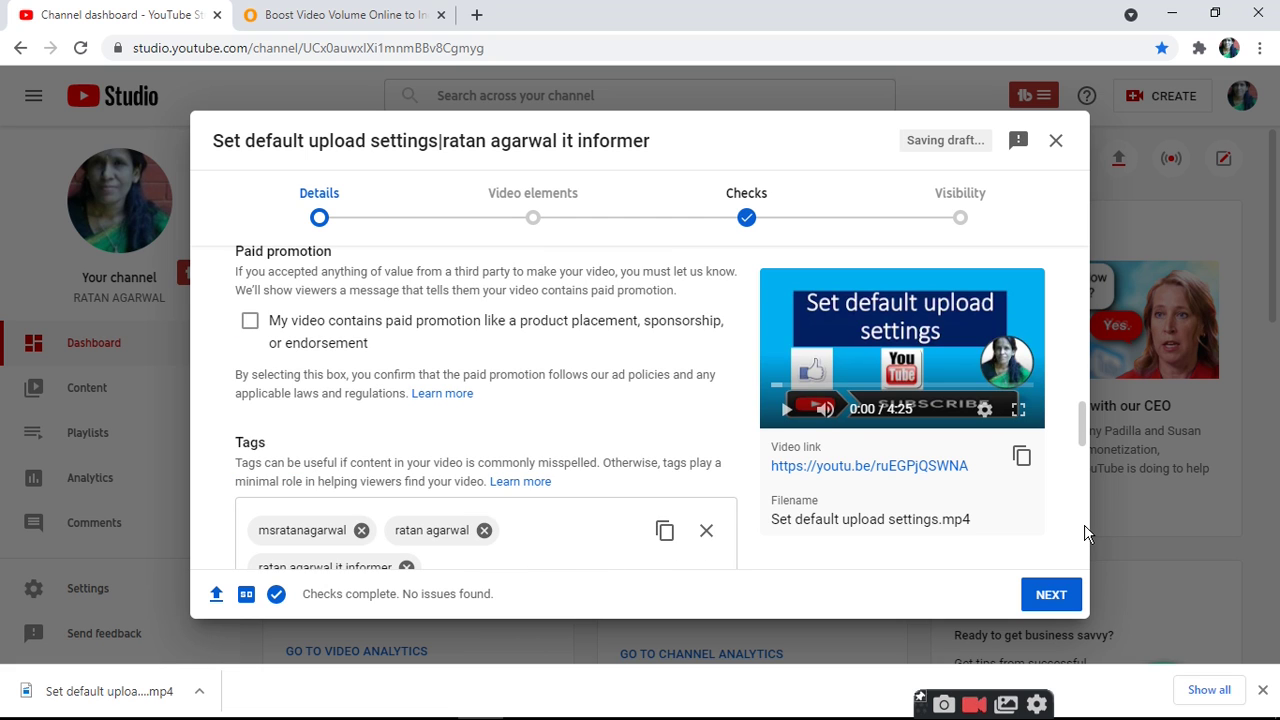
{"action": "scroll", "coordinate": [1087, 533], "scroll_direction": "down", "scroll_amount": 3}
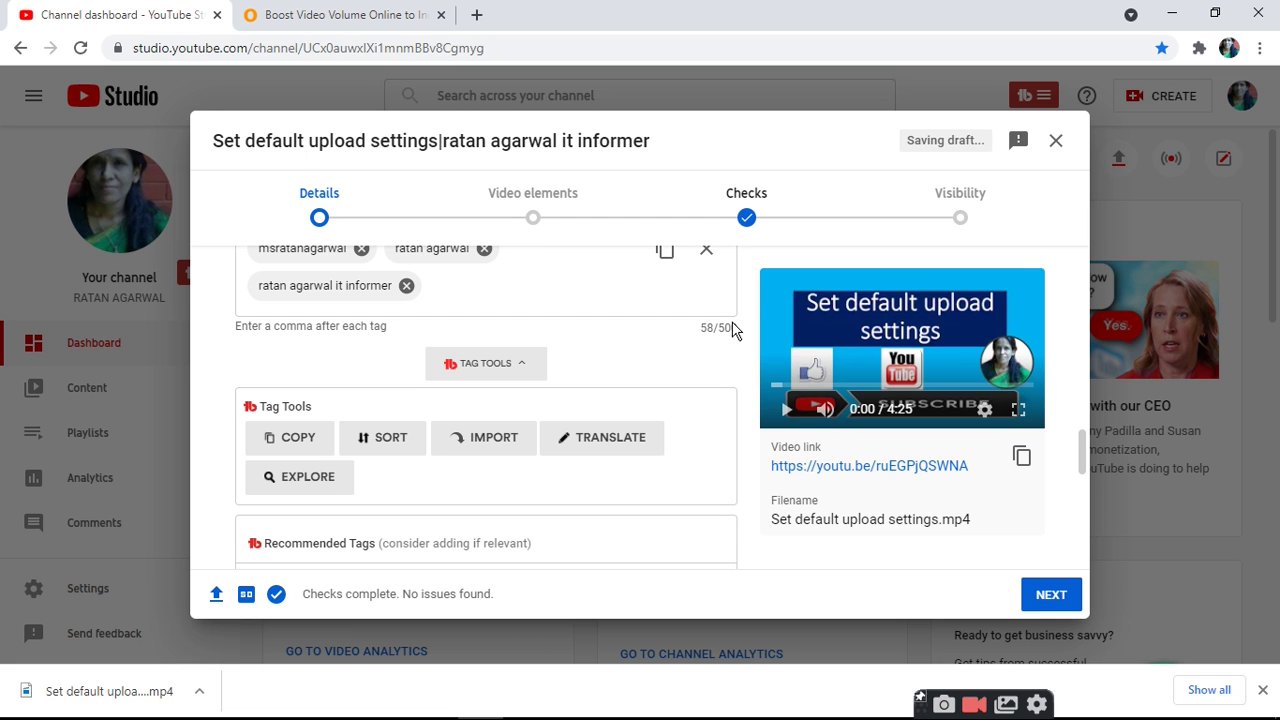
{"action": "left_click", "coordinate": [449, 291]}
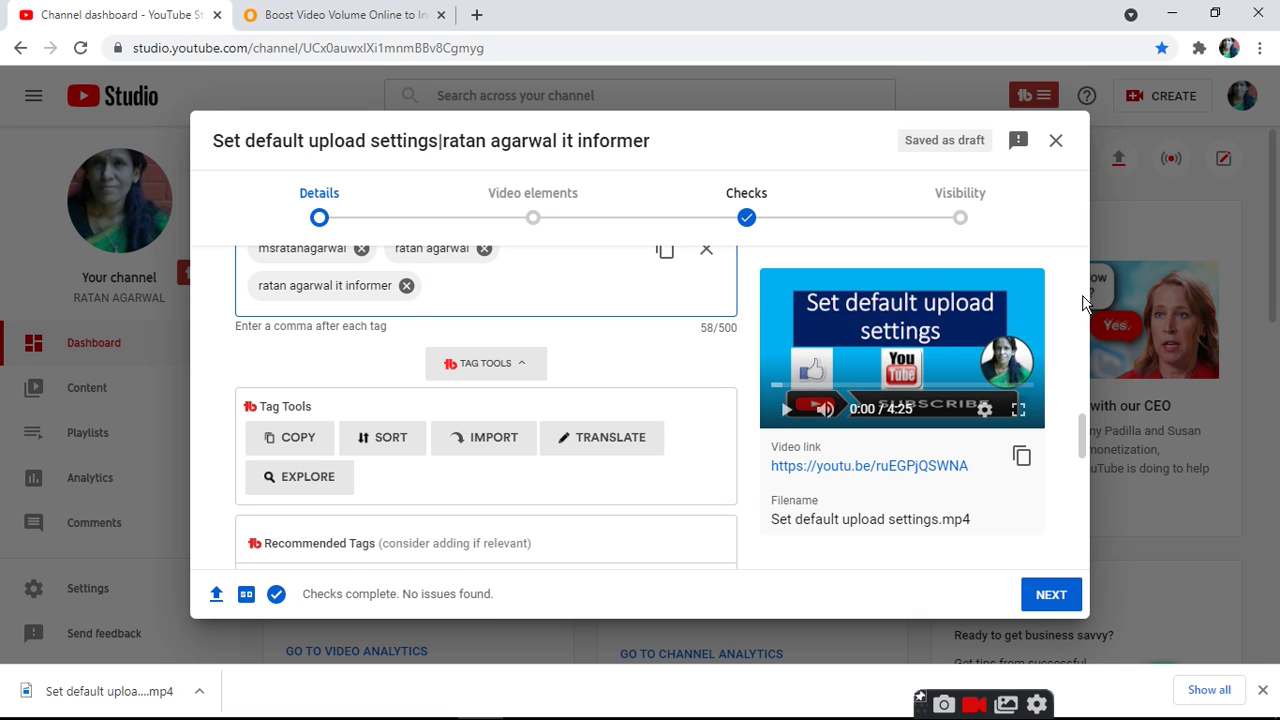
- Copy the line "Set default upload settings" that sits below the hashtag in the description
{"action": "scroll", "coordinate": [1077, 429], "scroll_direction": "up", "scroll_amount": 8}
{"action": "left_click_drag", "start_coordinate": [1079, 331], "coordinate": [1079, 255]}
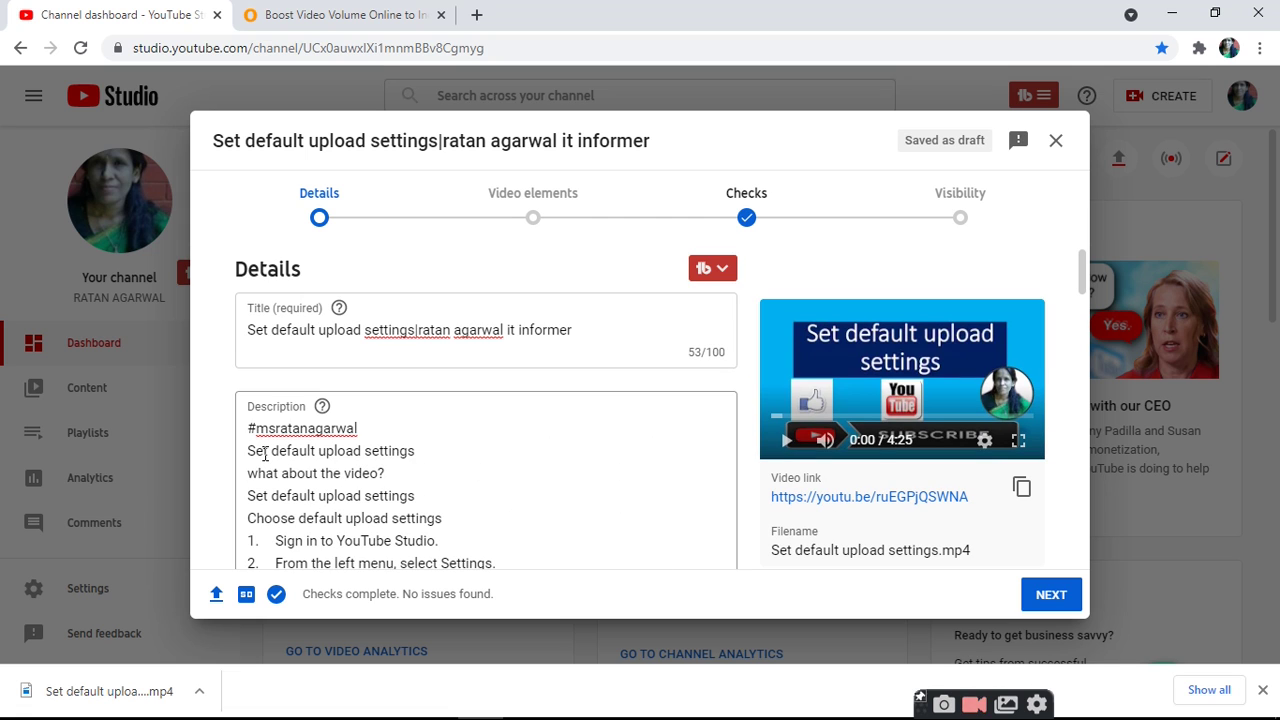
{"action": "left_click_drag", "start_coordinate": [252, 450], "coordinate": [455, 456]}
{"action": "key", "text": "ctrl+c"}
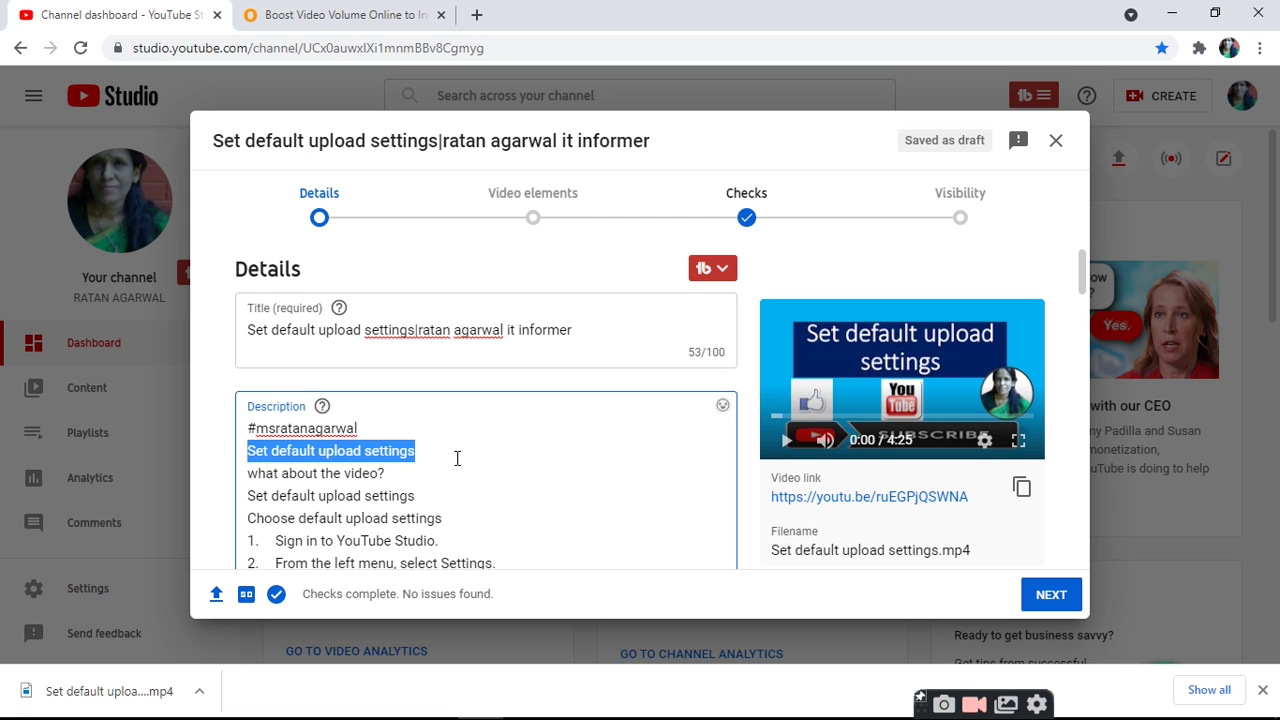
{"action": "left_click", "coordinate": [457, 458]}
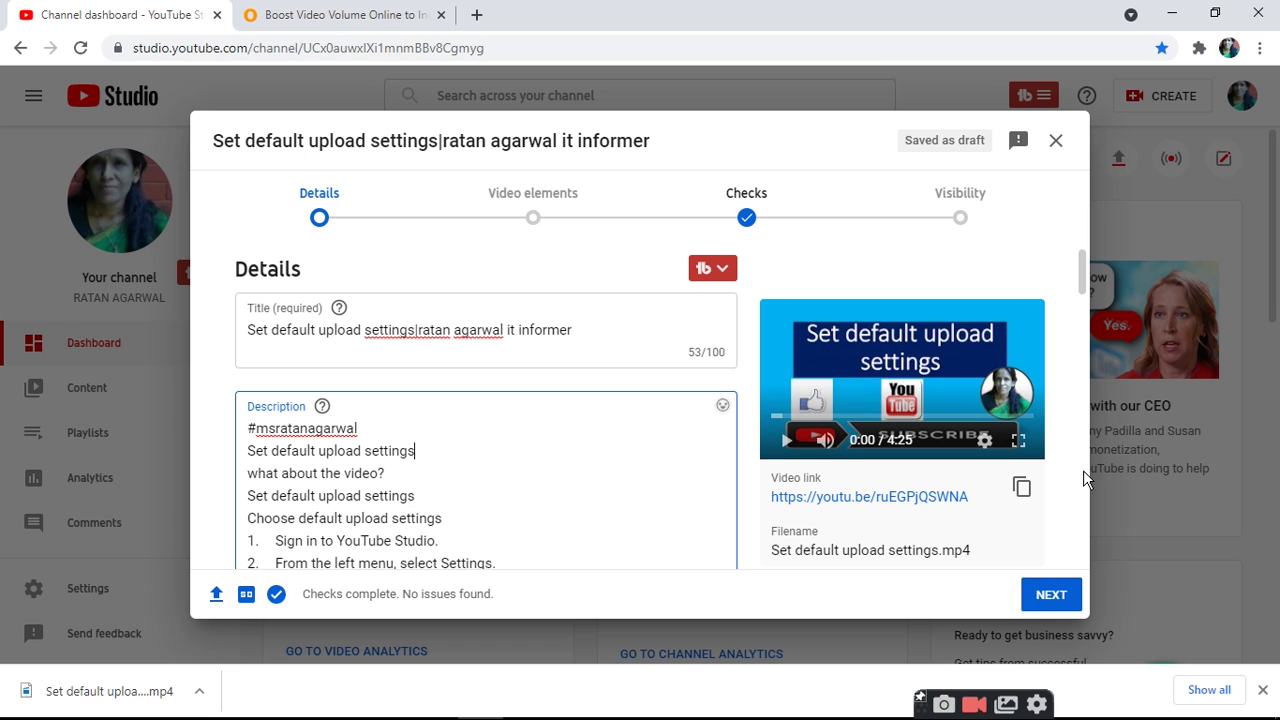
- Paste the copied phrase "Set default upload settings" as a new video tag
{"action": "scroll", "coordinate": [1087, 490], "scroll_direction": "down", "scroll_amount": 3}
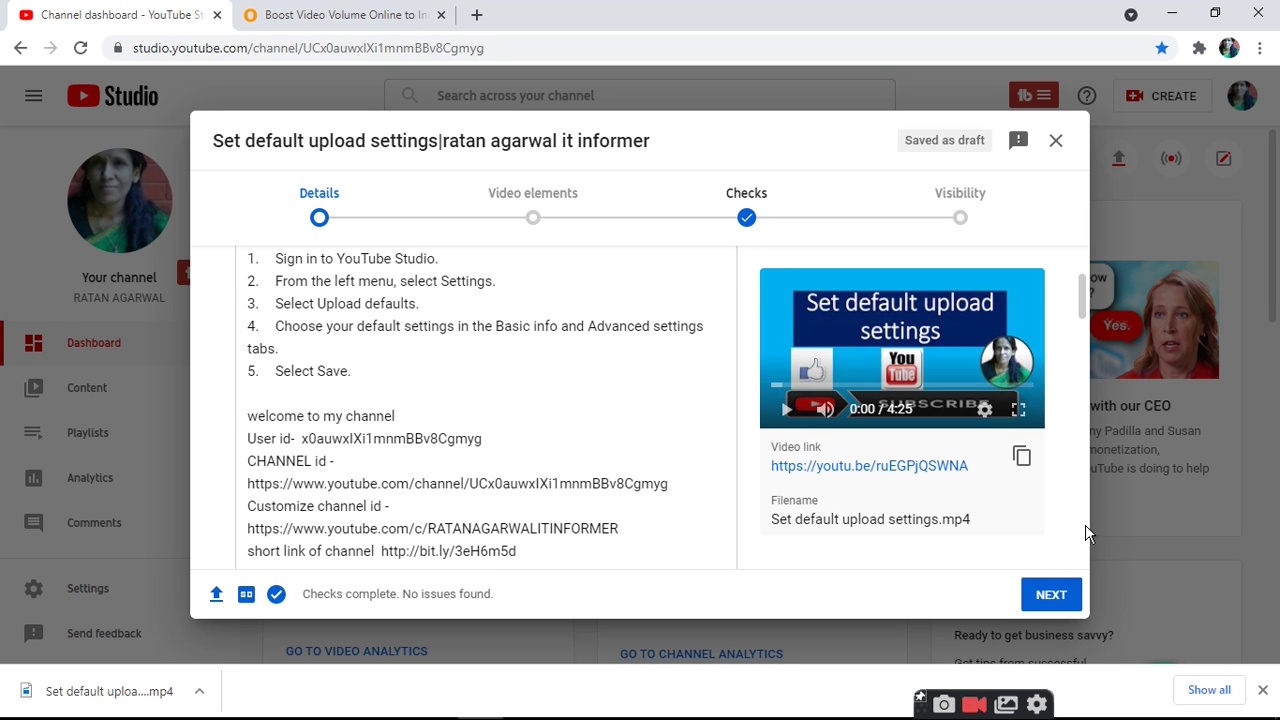
{"action": "scroll", "coordinate": [1089, 524], "scroll_direction": "down", "scroll_amount": 6}
{"action": "scroll", "coordinate": [1089, 535], "scroll_direction": "down", "scroll_amount": 6}
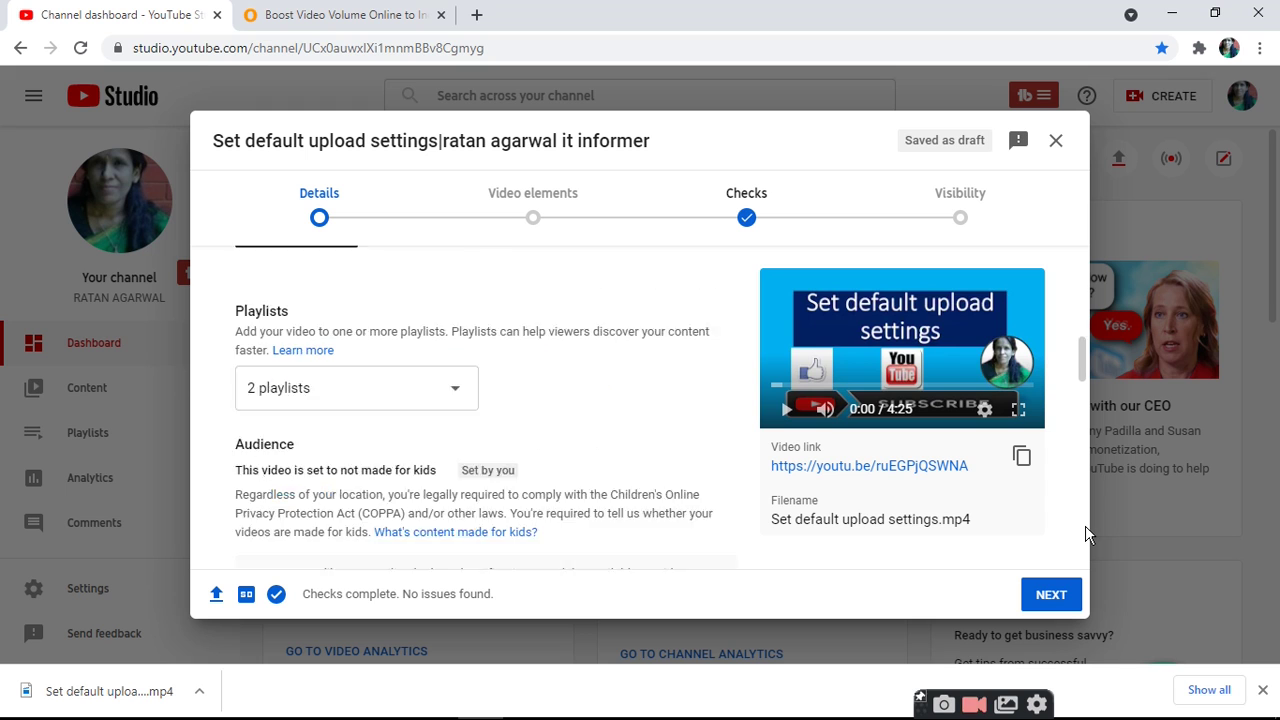
{"action": "scroll", "coordinate": [1089, 535], "scroll_direction": "down", "scroll_amount": 3}
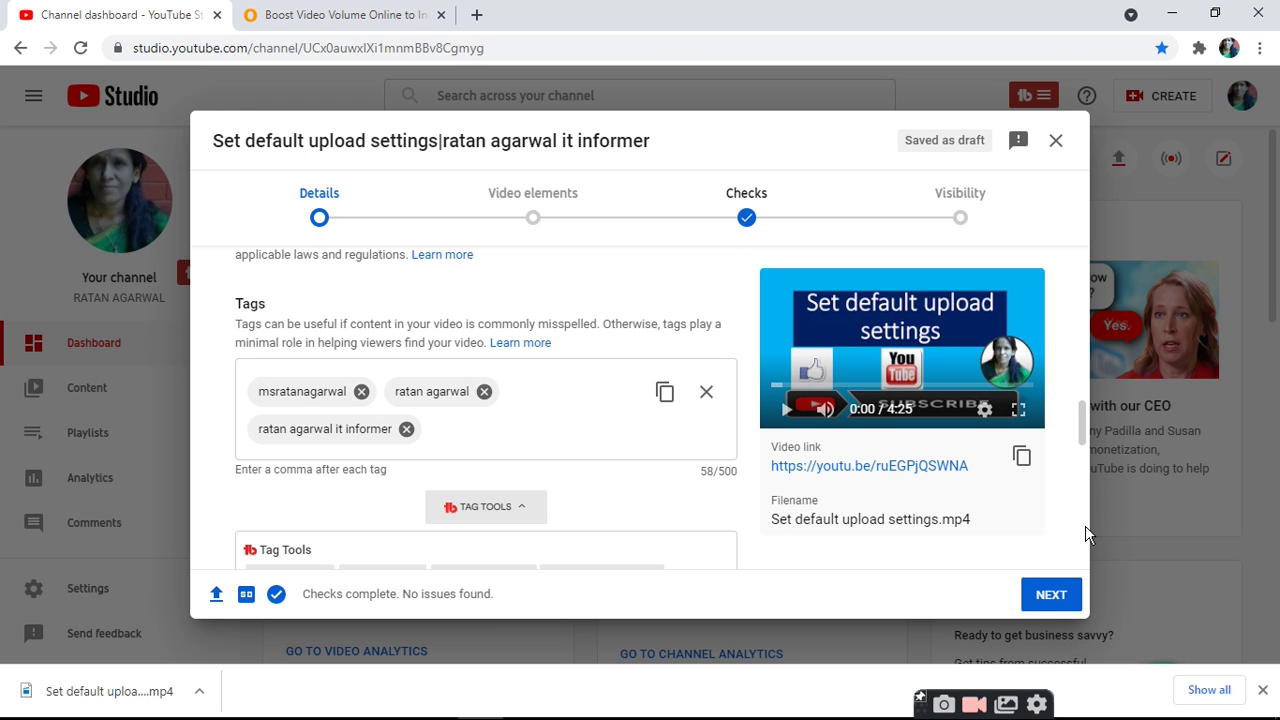
{"action": "left_click", "coordinate": [465, 423]}
{"action": "key", "text": "ctrl+v"}
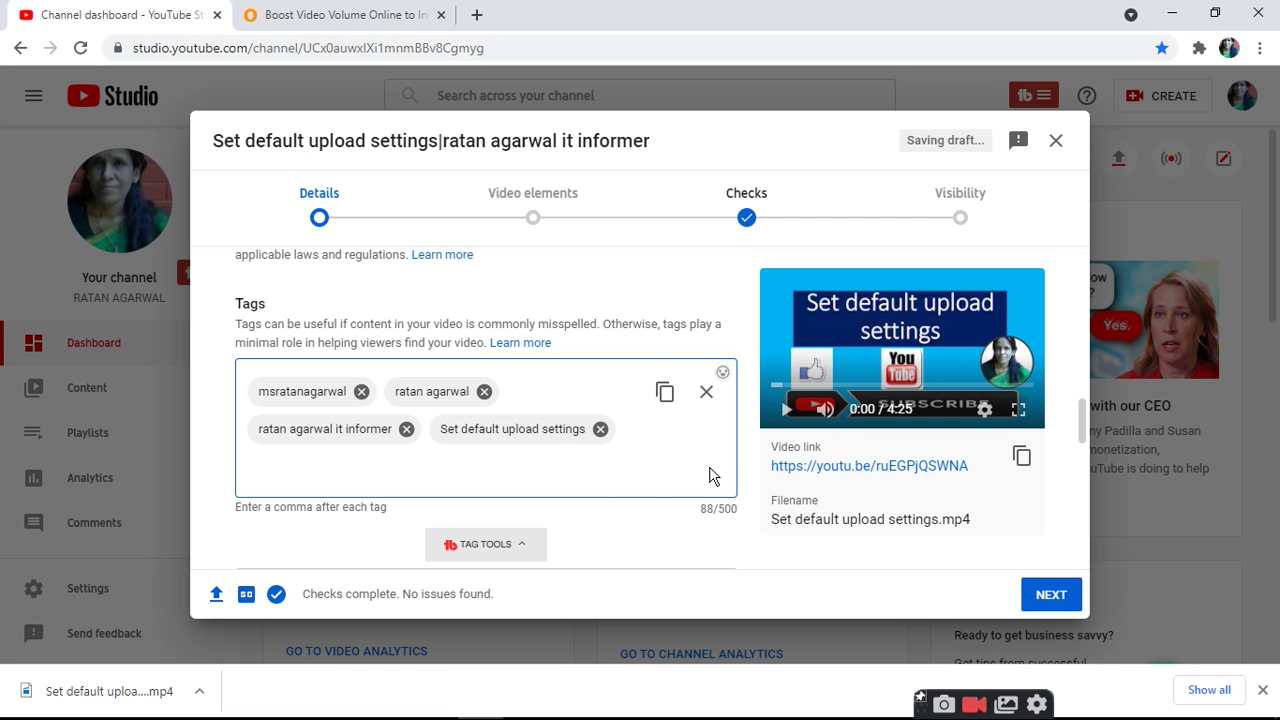
- Enter "defult setting" in the Tags field and add the suggested related search term "default settings" as a tag
{"action": "type", "text": "defult setting"}
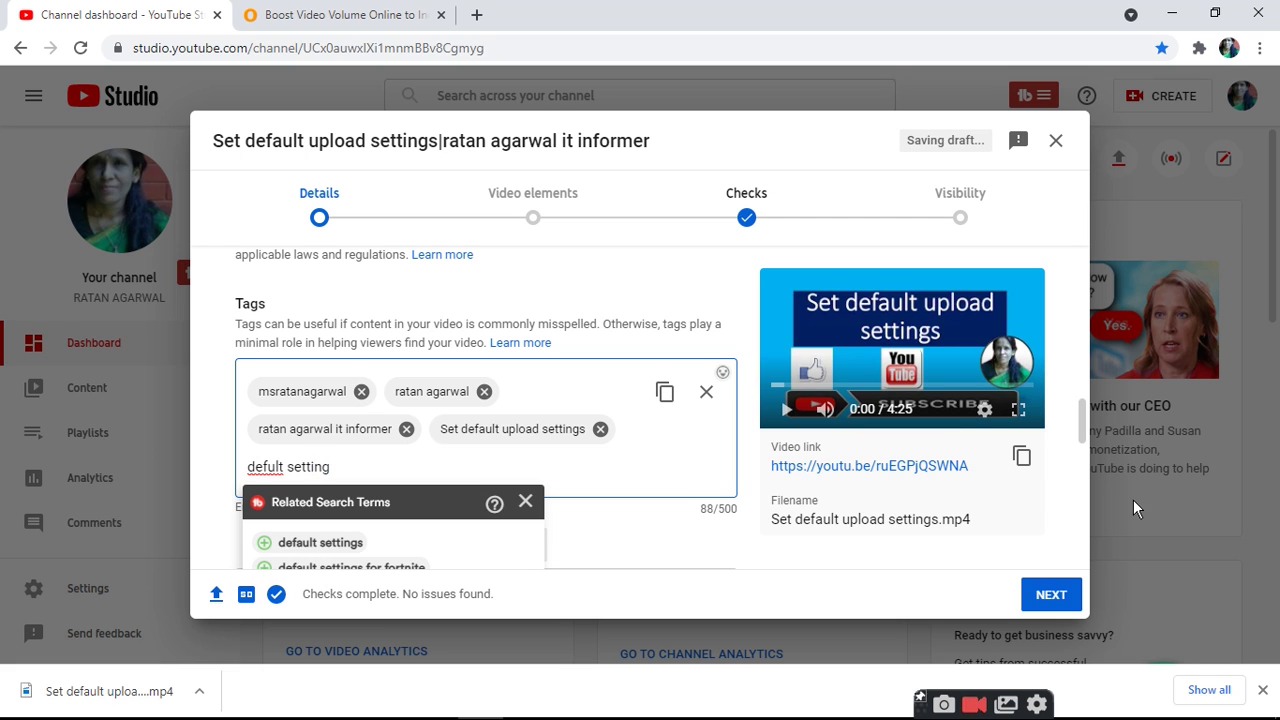
{"action": "scroll", "coordinate": [1087, 537], "scroll_direction": "down", "scroll_amount": 3}
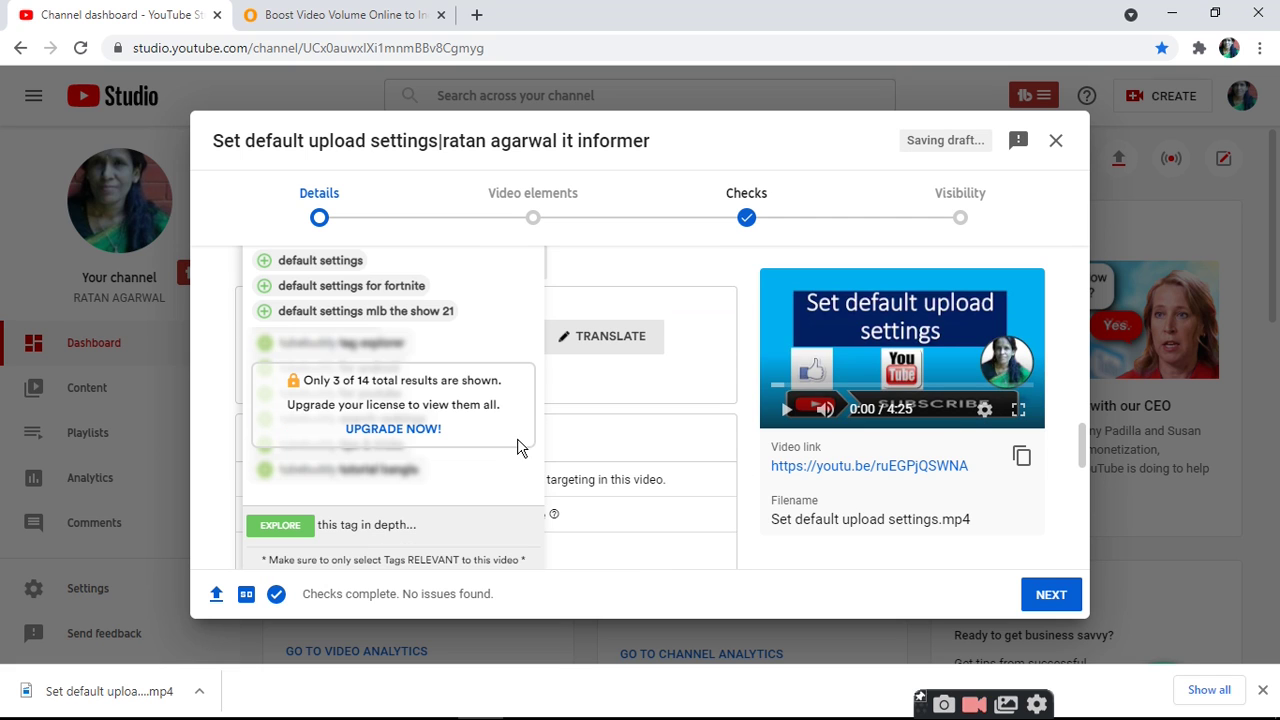
{"action": "left_click", "coordinate": [316, 261]}
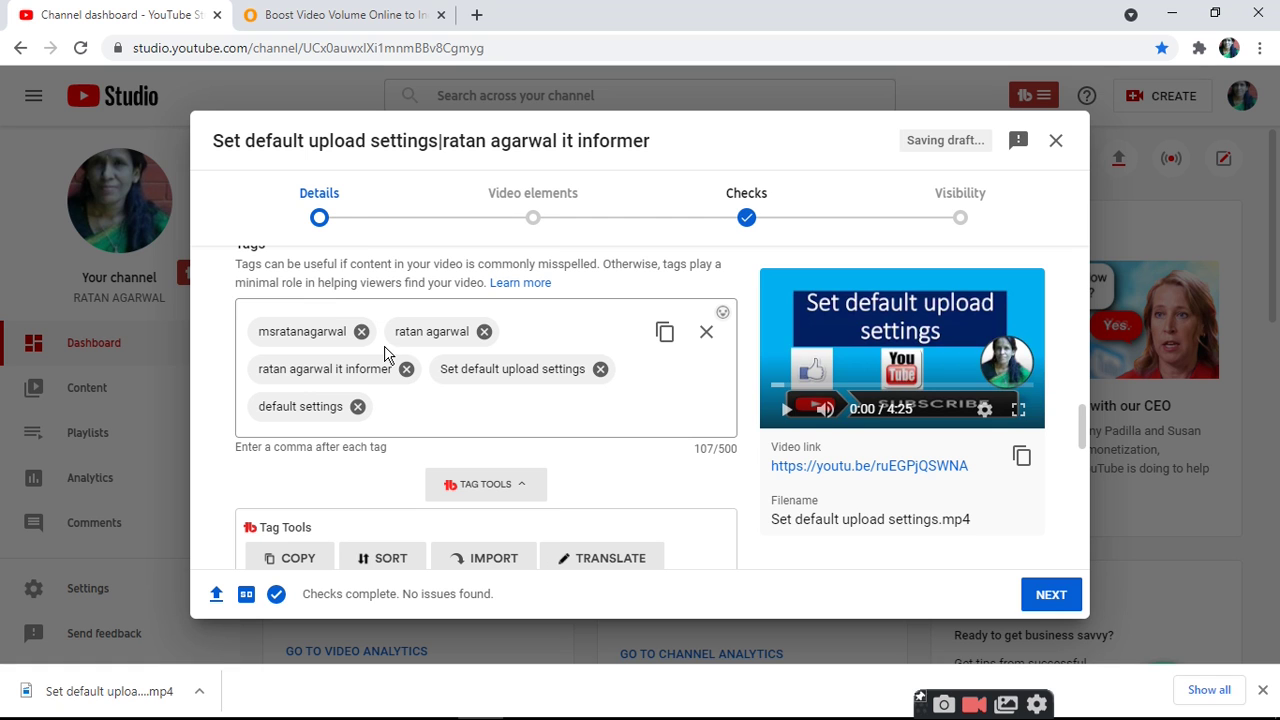
- Add the recommended tag "what is upload defaults on youtube" to the video's tags
{"action": "scroll", "coordinate": [1087, 547], "scroll_direction": "down", "scroll_amount": 3}
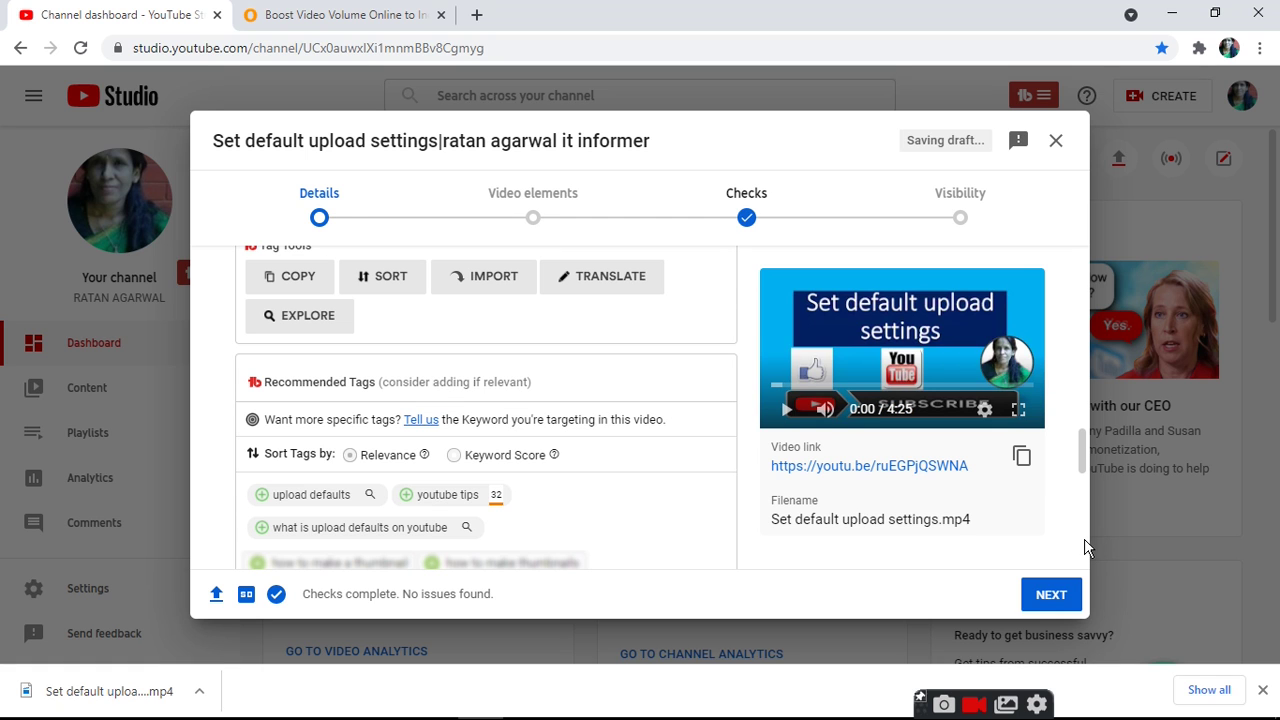
{"action": "left_click", "coordinate": [316, 538]}
{"action": "scroll", "coordinate": [316, 538], "scroll_direction": "up", "scroll_amount": 3}
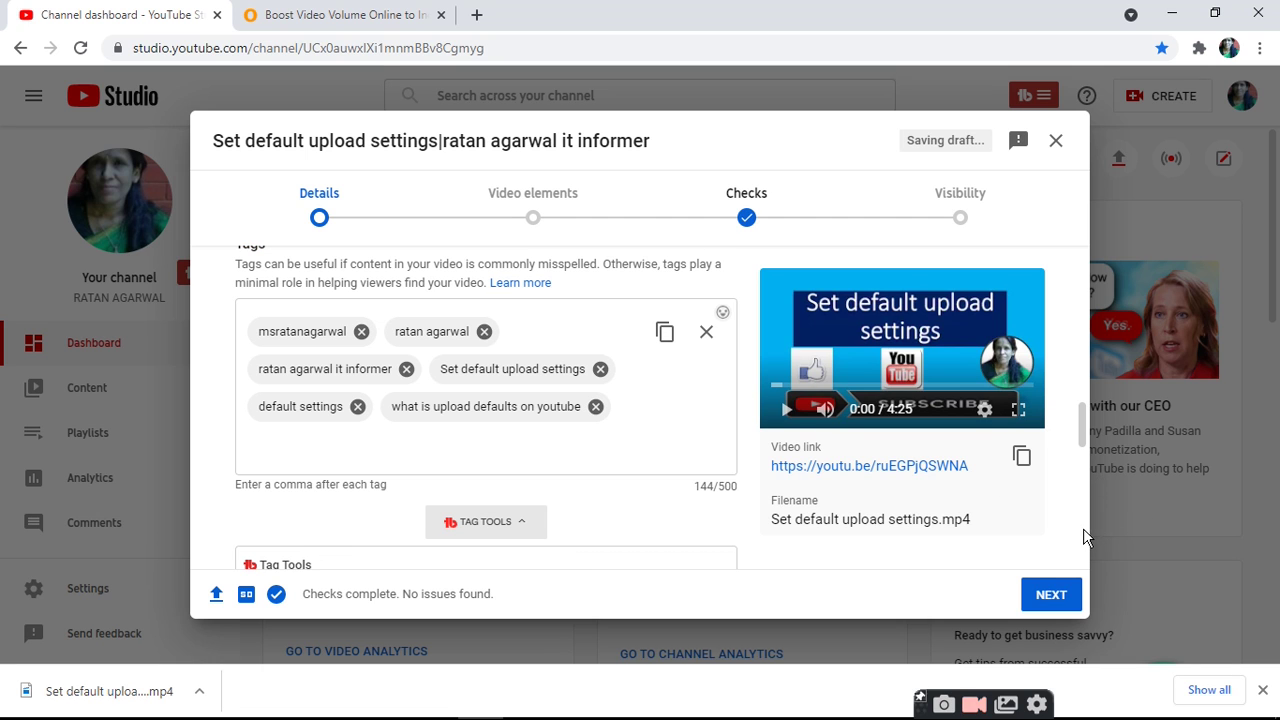
{"action": "scroll", "coordinate": [1087, 537], "scroll_direction": "down", "scroll_amount": 4}
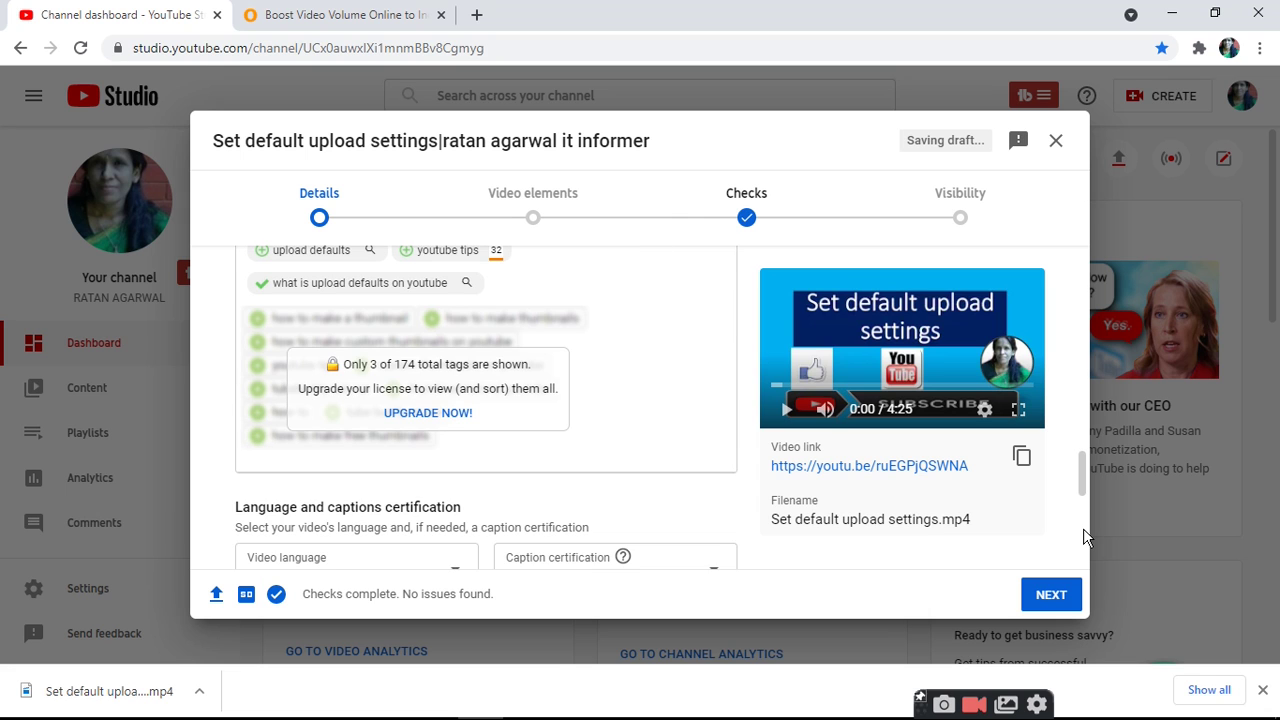
{"action": "scroll", "coordinate": [1084, 396], "scroll_direction": "up", "scroll_amount": 3}
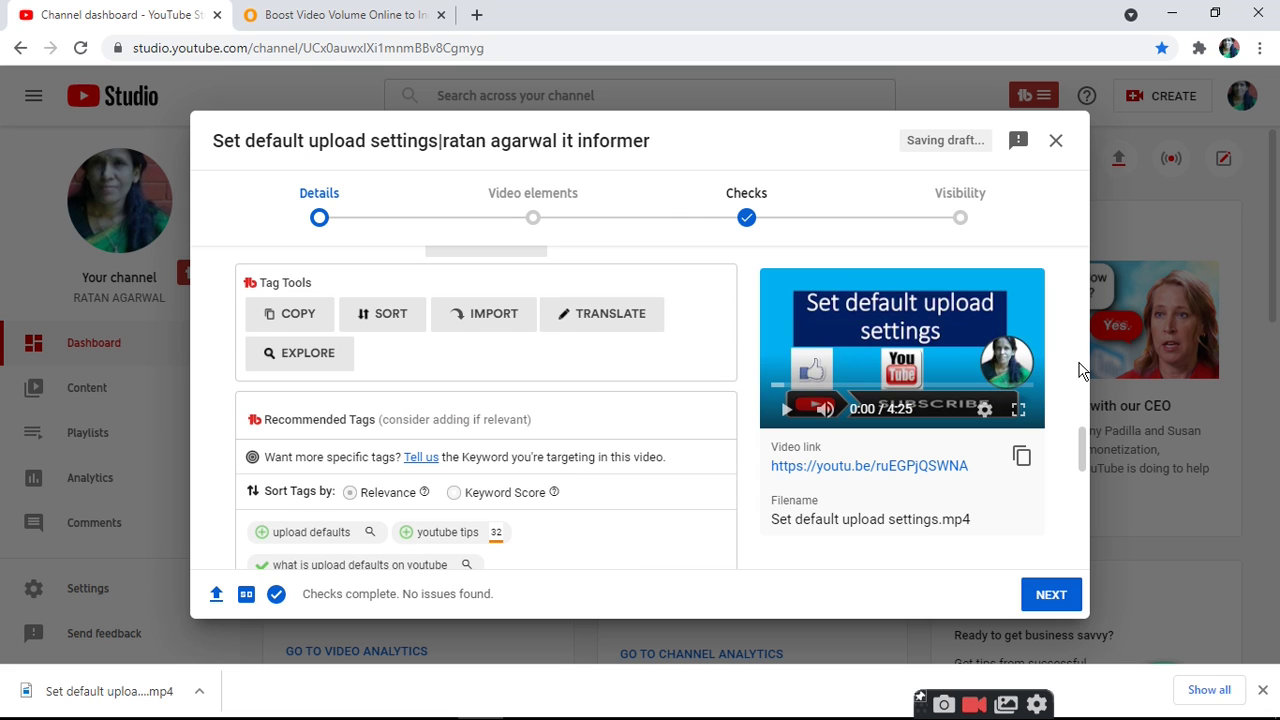
- Add "youtube tips" and "hindi" as further tags for the video
{"action": "scroll", "coordinate": [1085, 370], "scroll_direction": "up", "scroll_amount": 3}
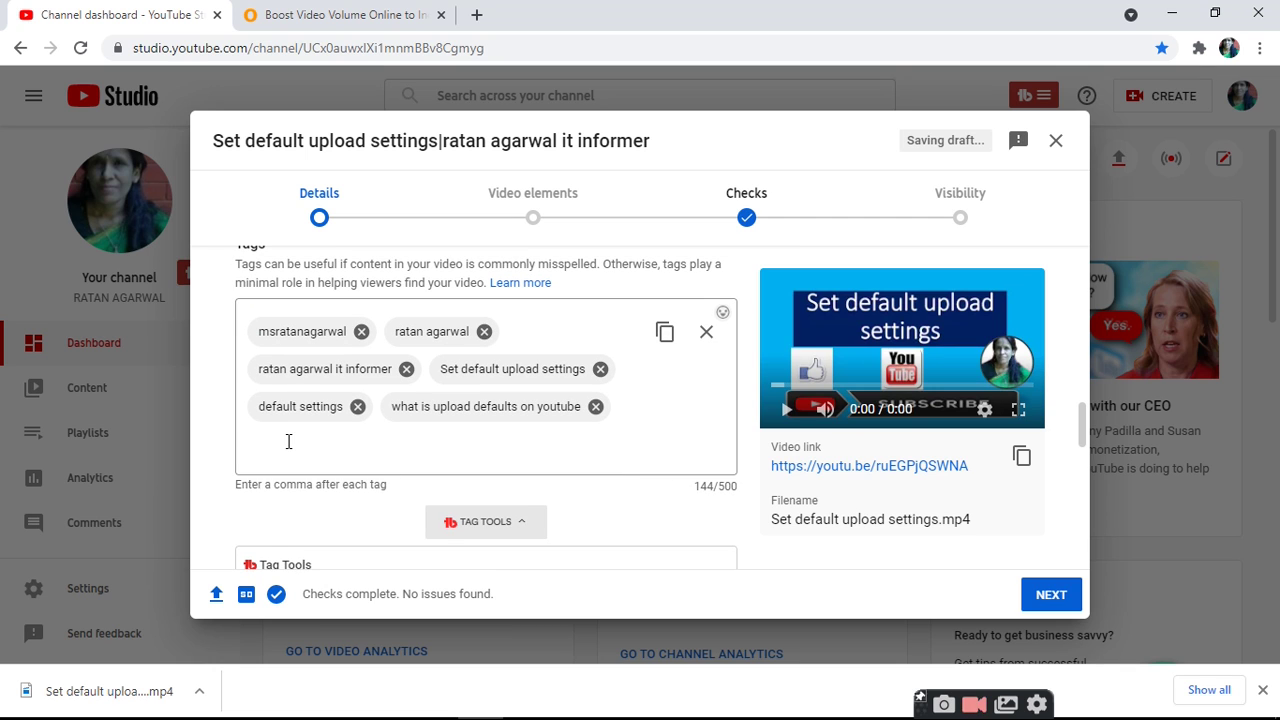
{"action": "left_click", "coordinate": [290, 441]}
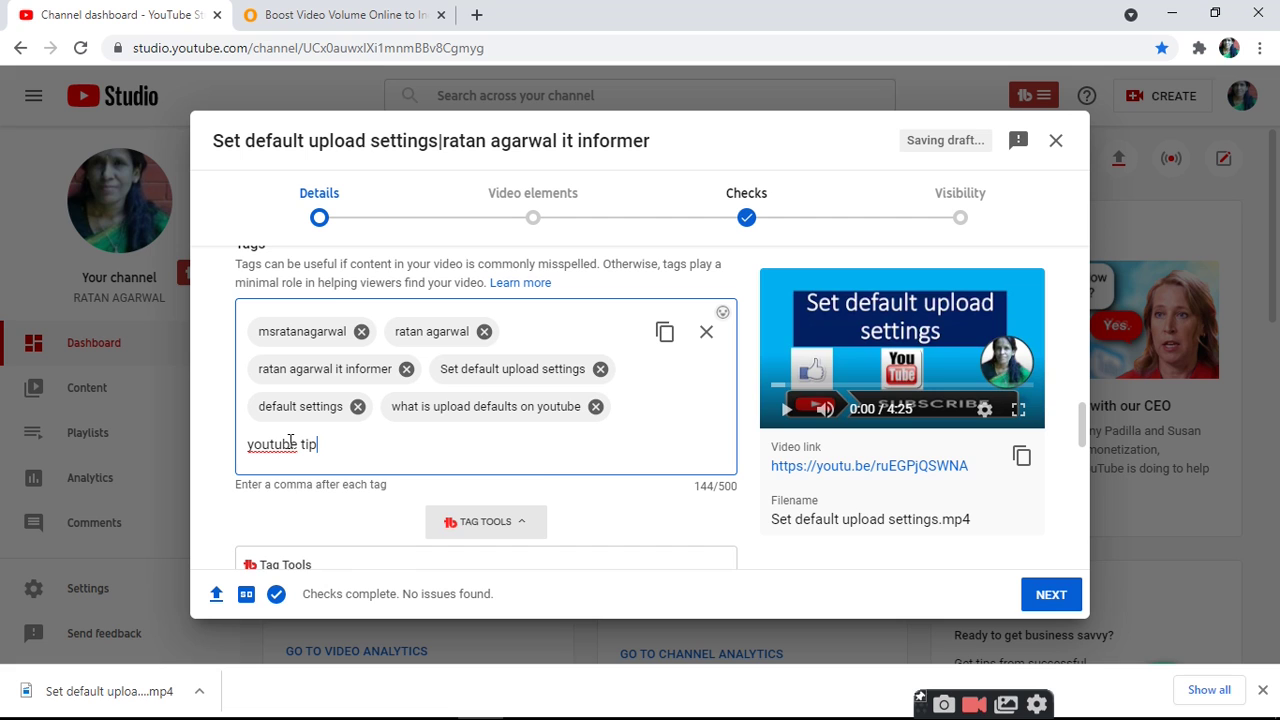
{"action": "type", "text": "youtube tips"}
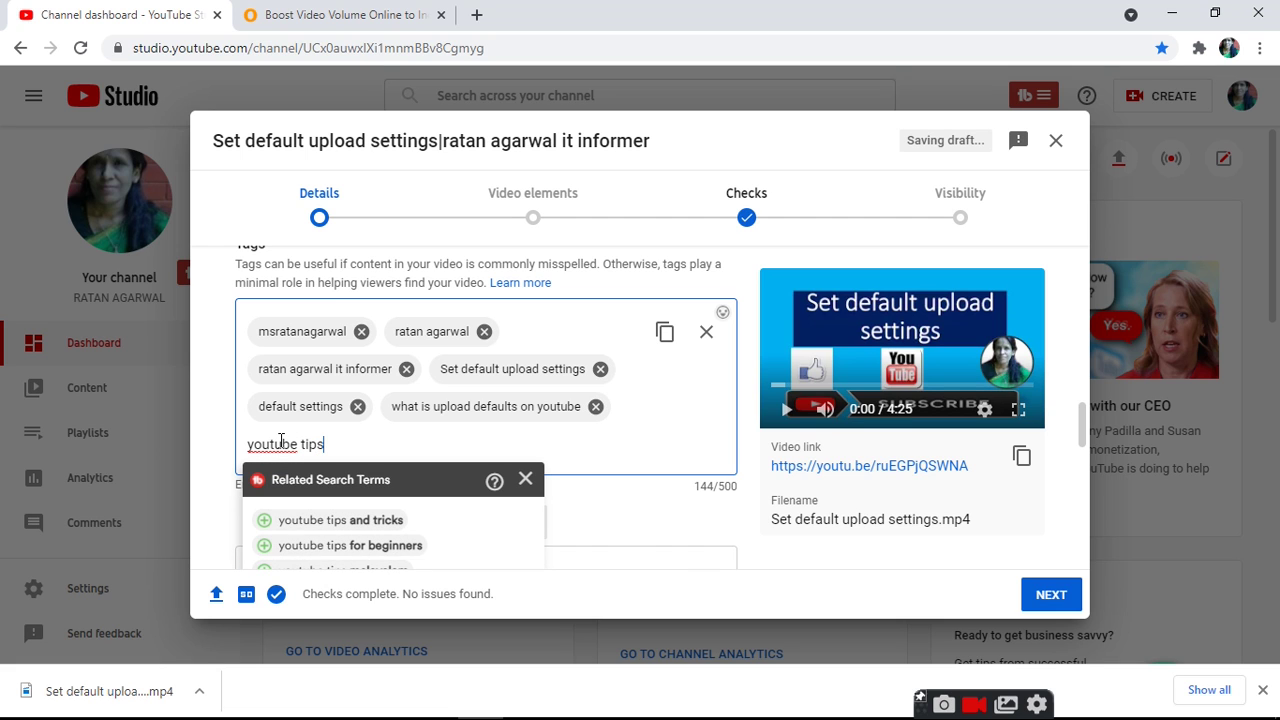
{"action": "key", "text": "Return"}
{"action": "type", "text": "hin"}
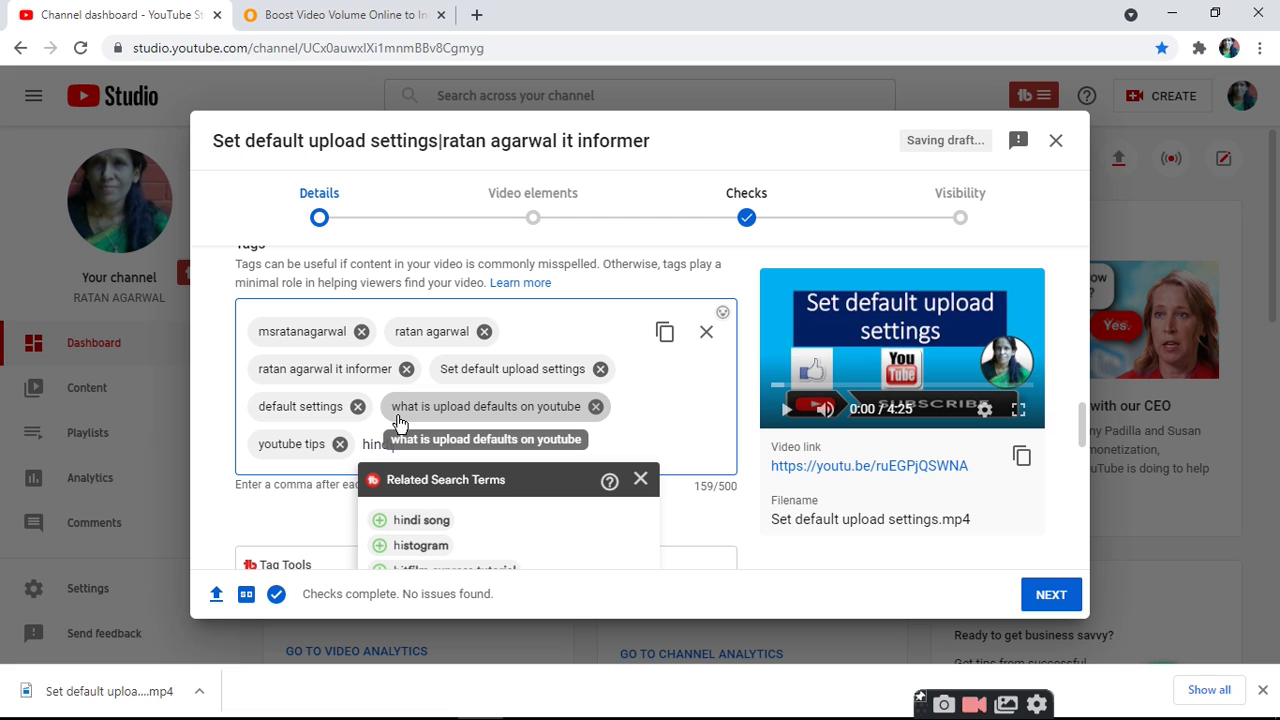
{"action": "type", "text": "di"}
{"action": "key", "text": "Return"}
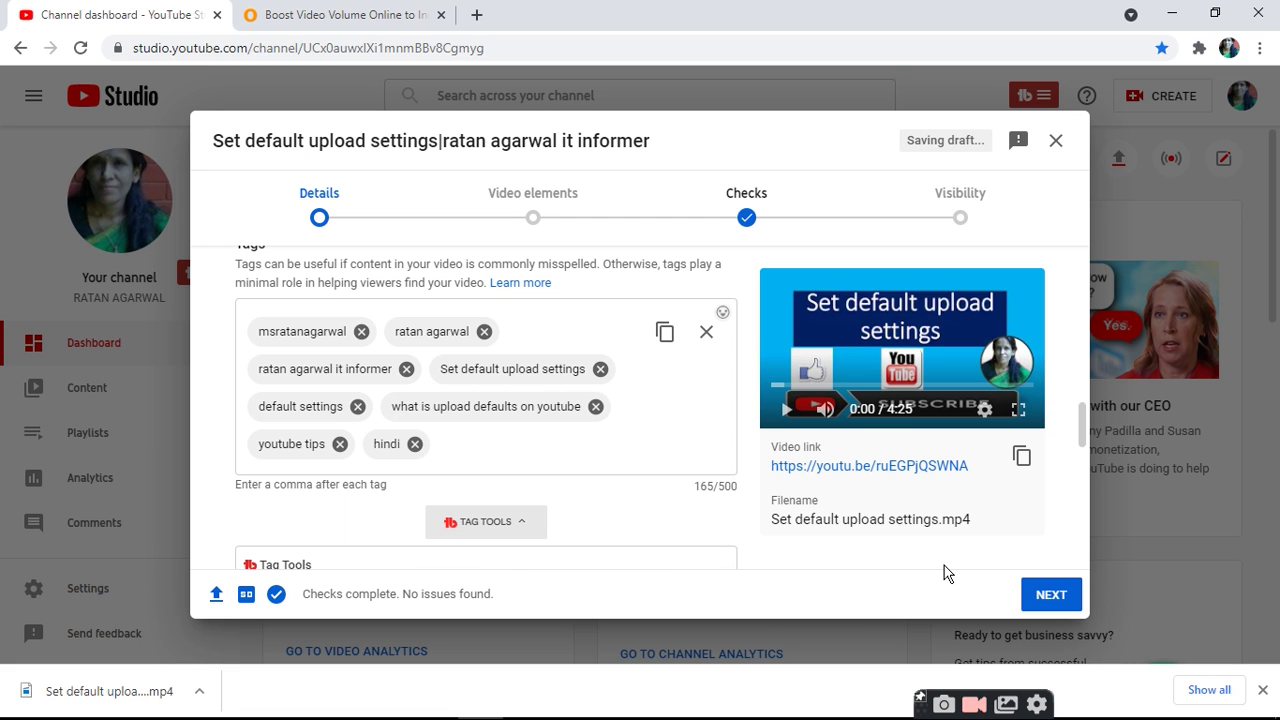
- Set the video's recording date to Jul 13, 2021
{"action": "scroll", "coordinate": [1088, 552], "scroll_direction": "down", "scroll_amount": 3}
{"action": "scroll", "coordinate": [1088, 553], "scroll_direction": "down", "scroll_amount": 3}
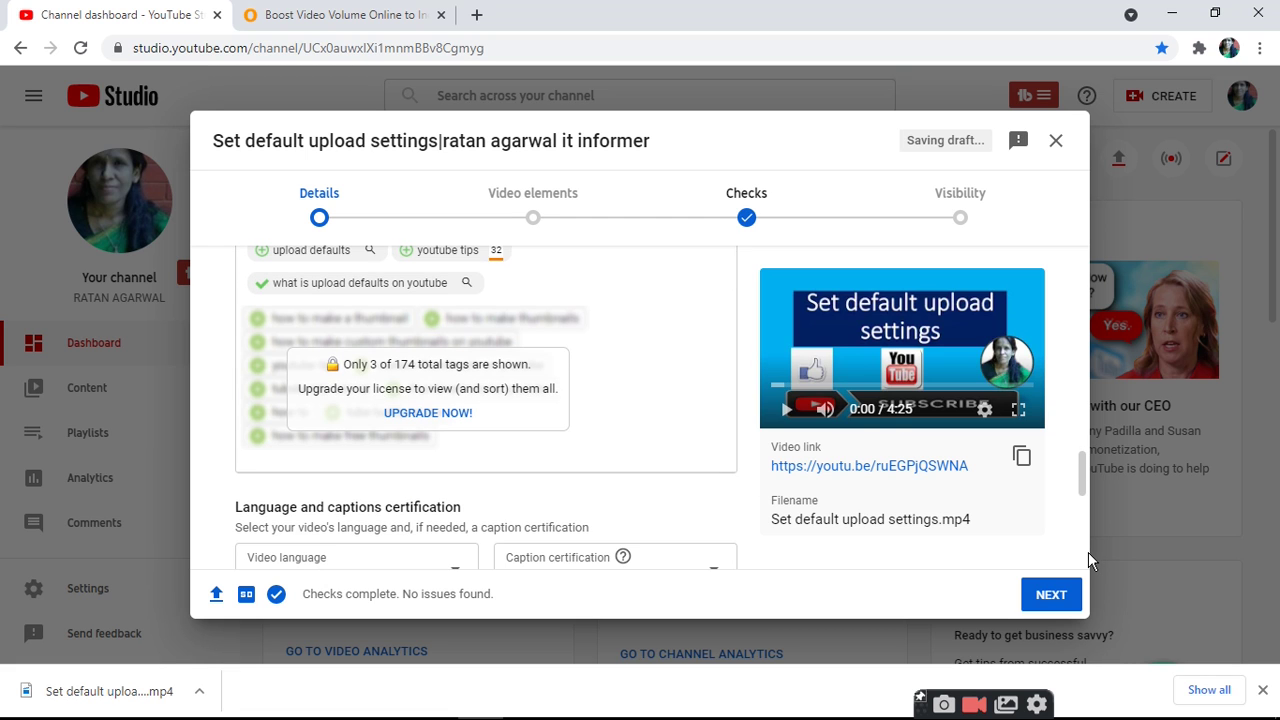
{"action": "scroll", "coordinate": [1088, 552], "scroll_direction": "down", "scroll_amount": 3}
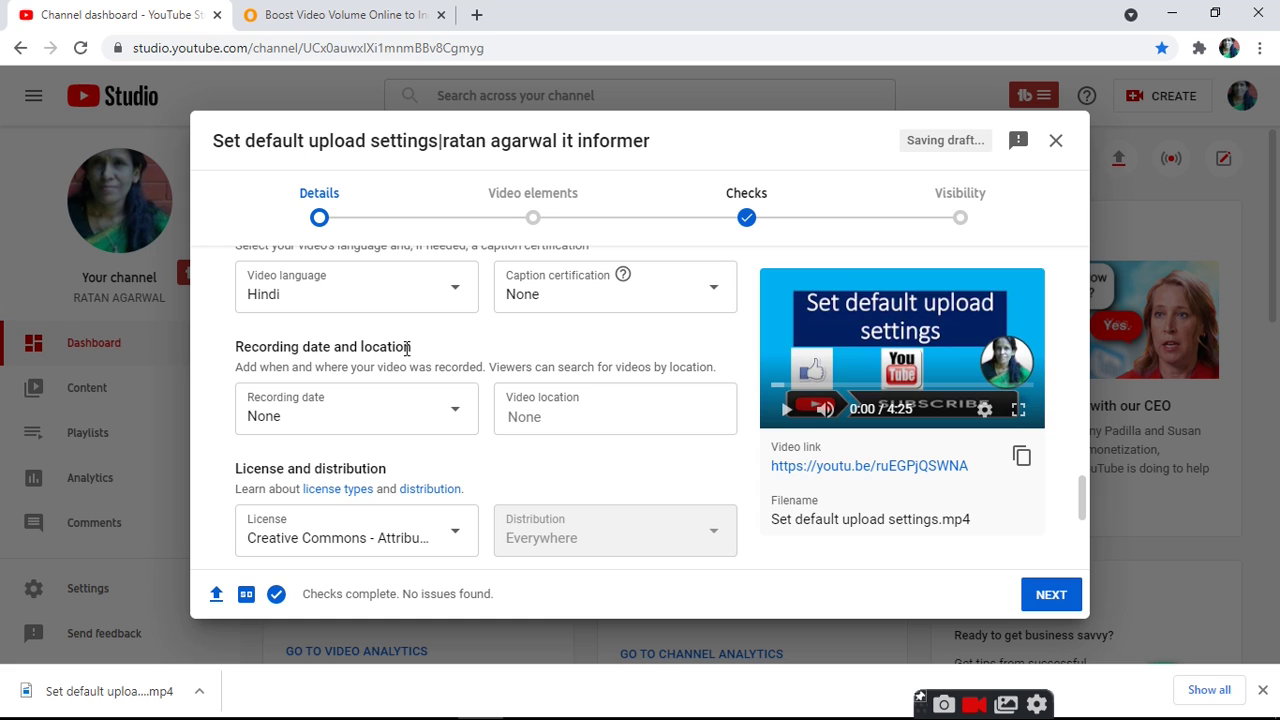
{"action": "left_click", "coordinate": [455, 416]}
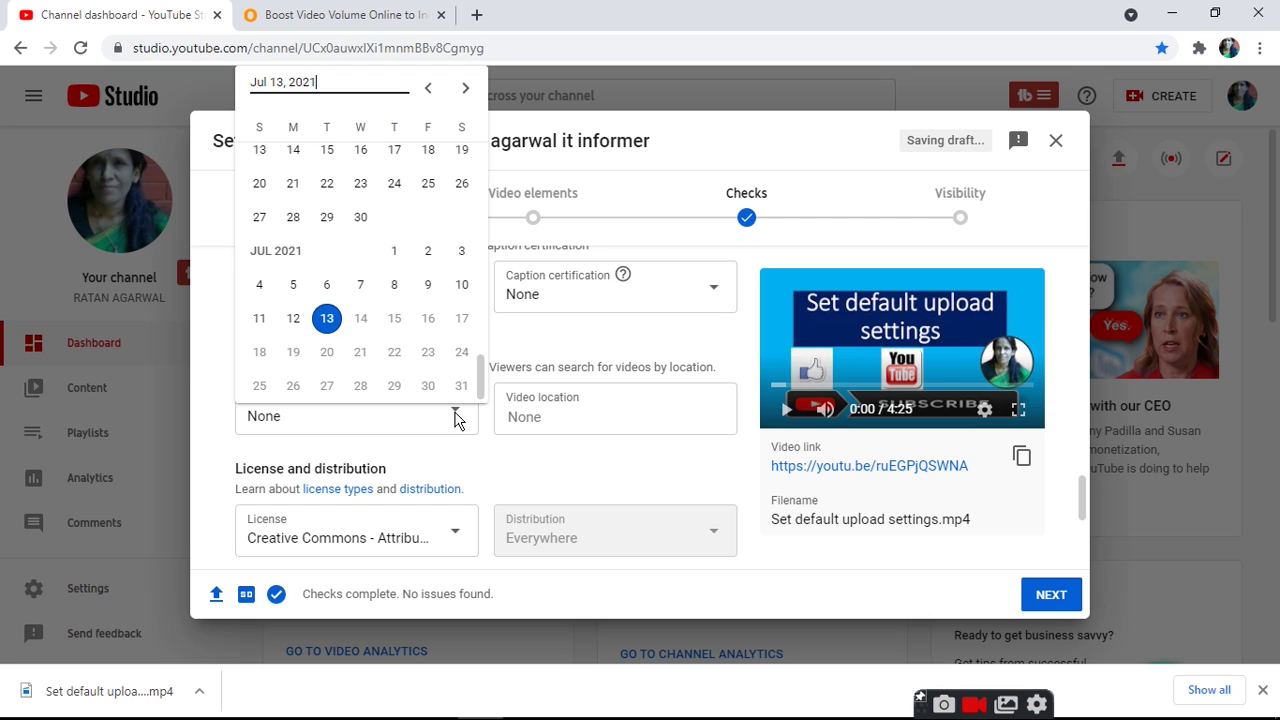
{"action": "left_click", "coordinate": [327, 318]}
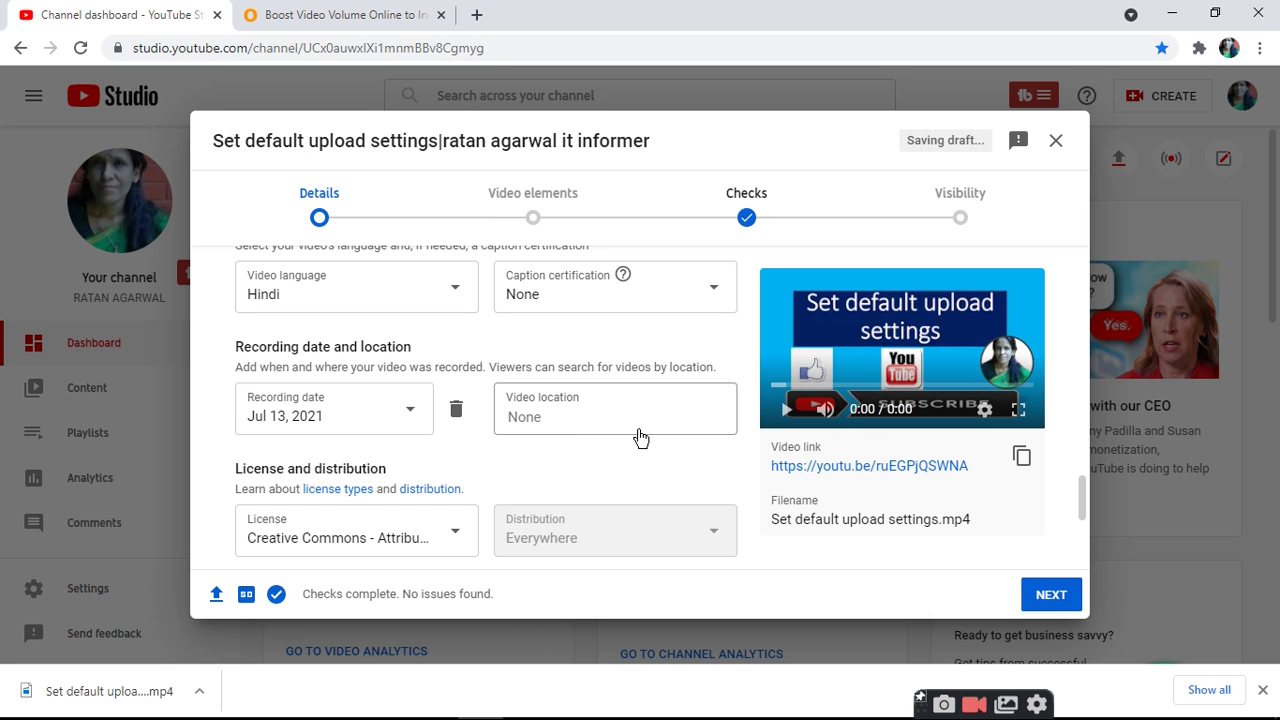
- Proceed to the video elements and add two end screen video elements, "Most recent upload" and "Best for viewer"
{"action": "left_click", "coordinate": [1051, 600]}
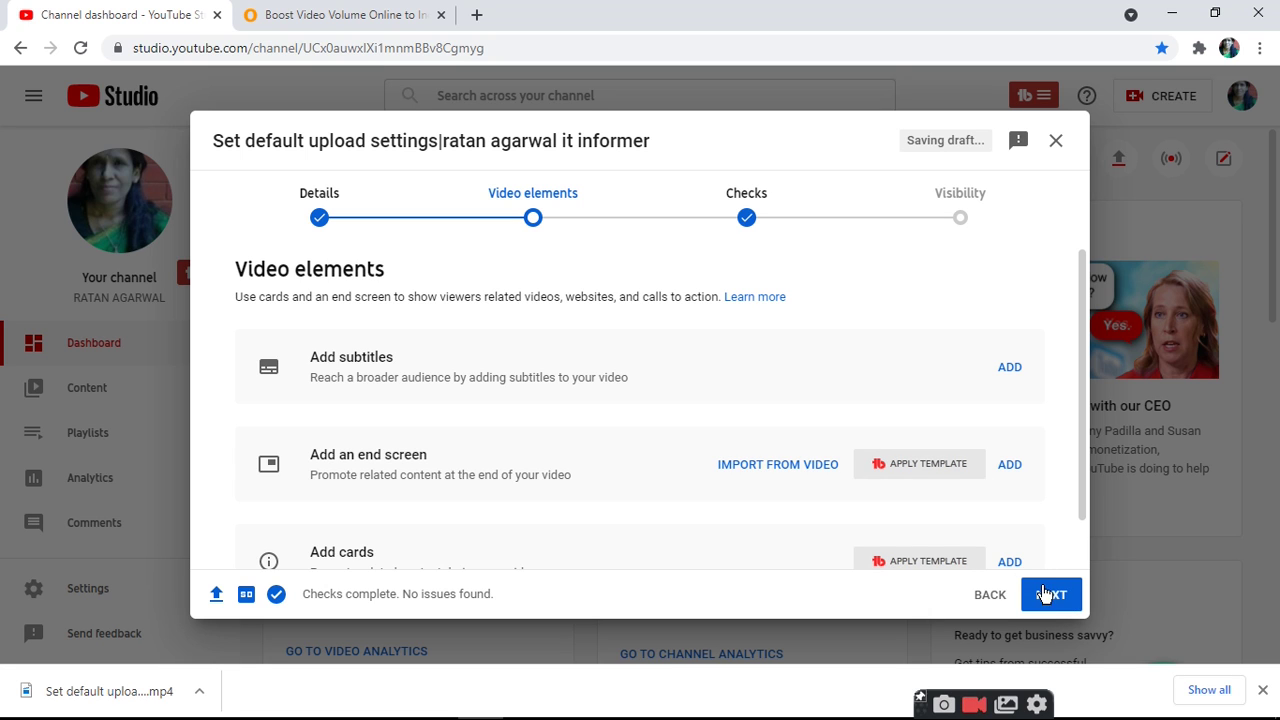
{"action": "scroll", "coordinate": [1046, 500], "scroll_direction": "down", "scroll_amount": 1}
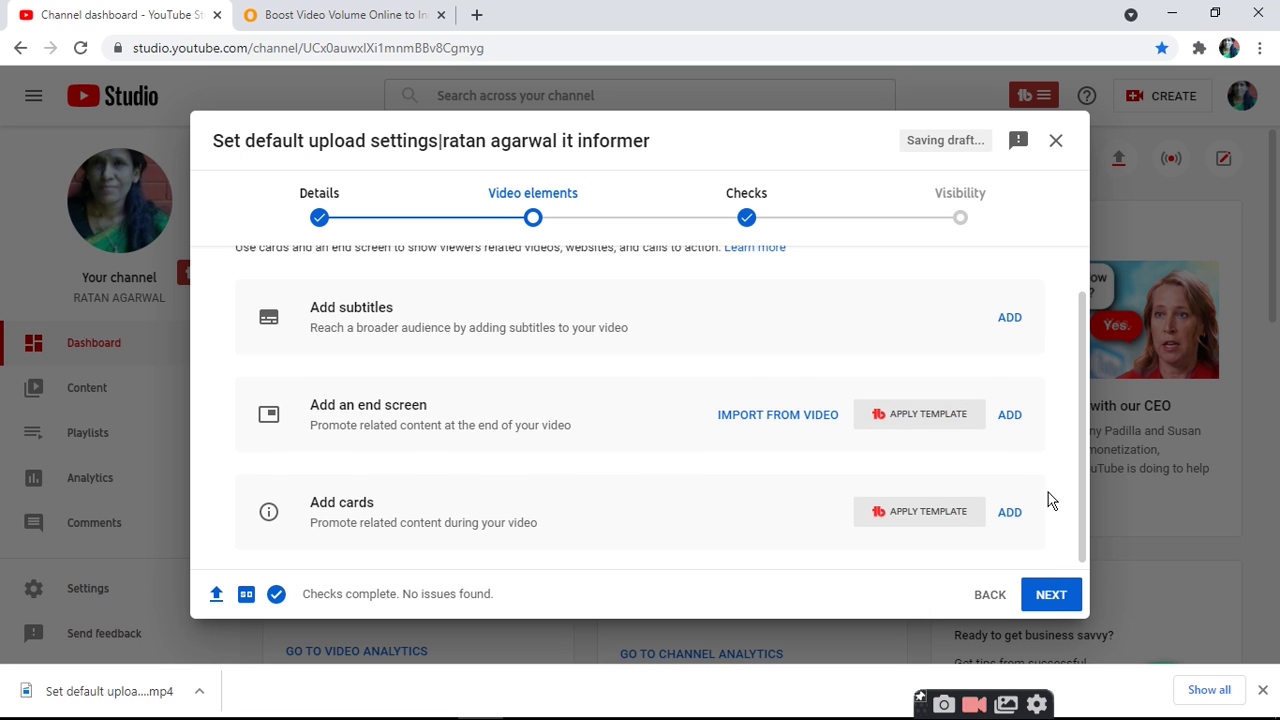
{"action": "left_click", "coordinate": [1008, 414]}
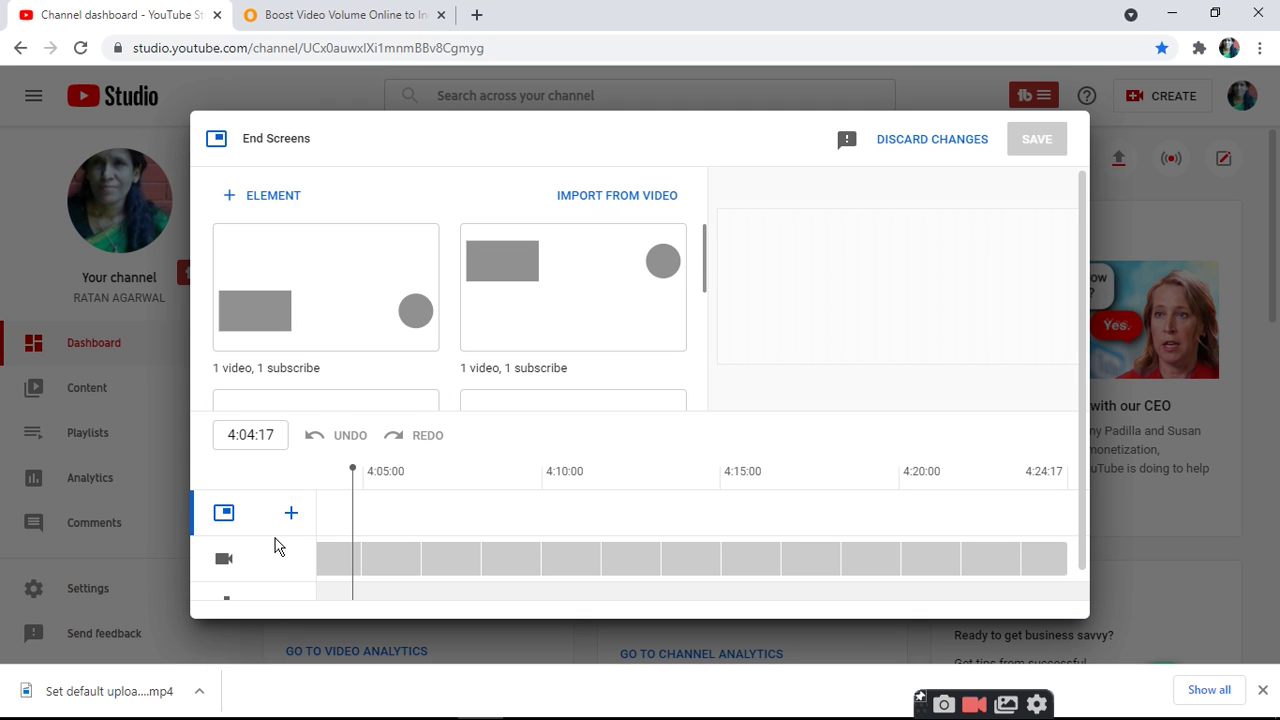
{"action": "left_click", "coordinate": [291, 512]}
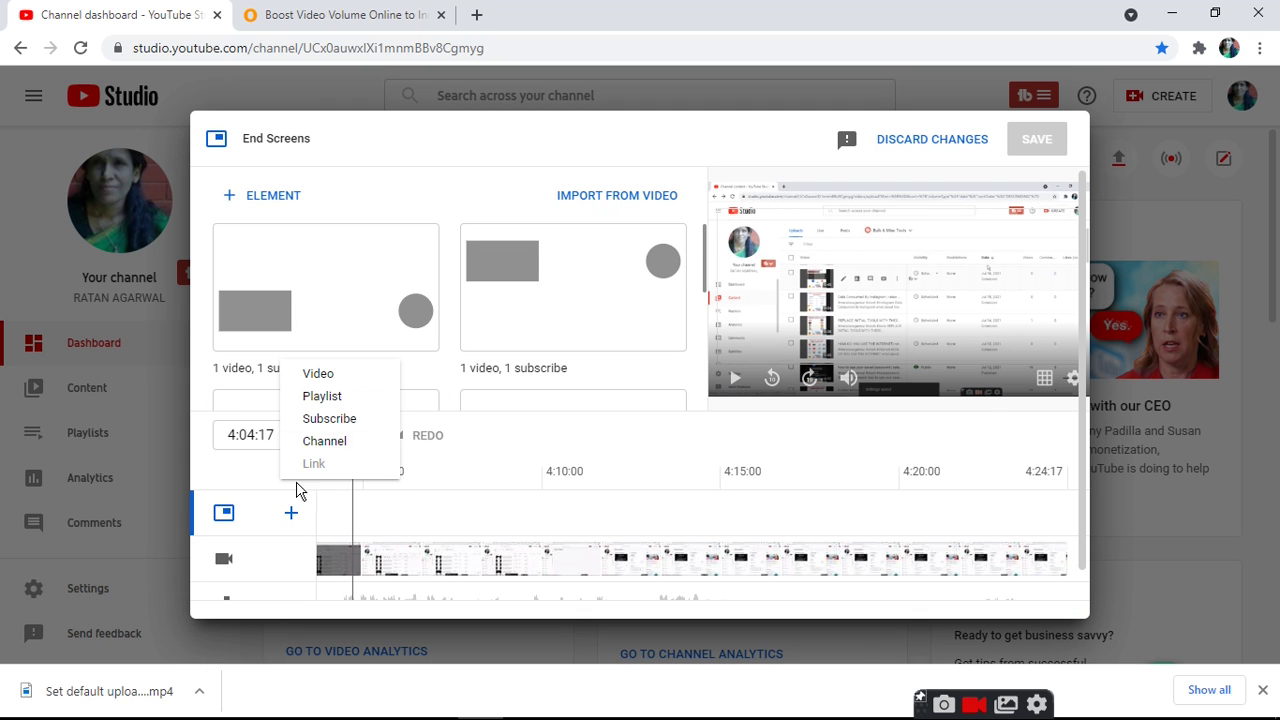
{"action": "left_click", "coordinate": [322, 373]}
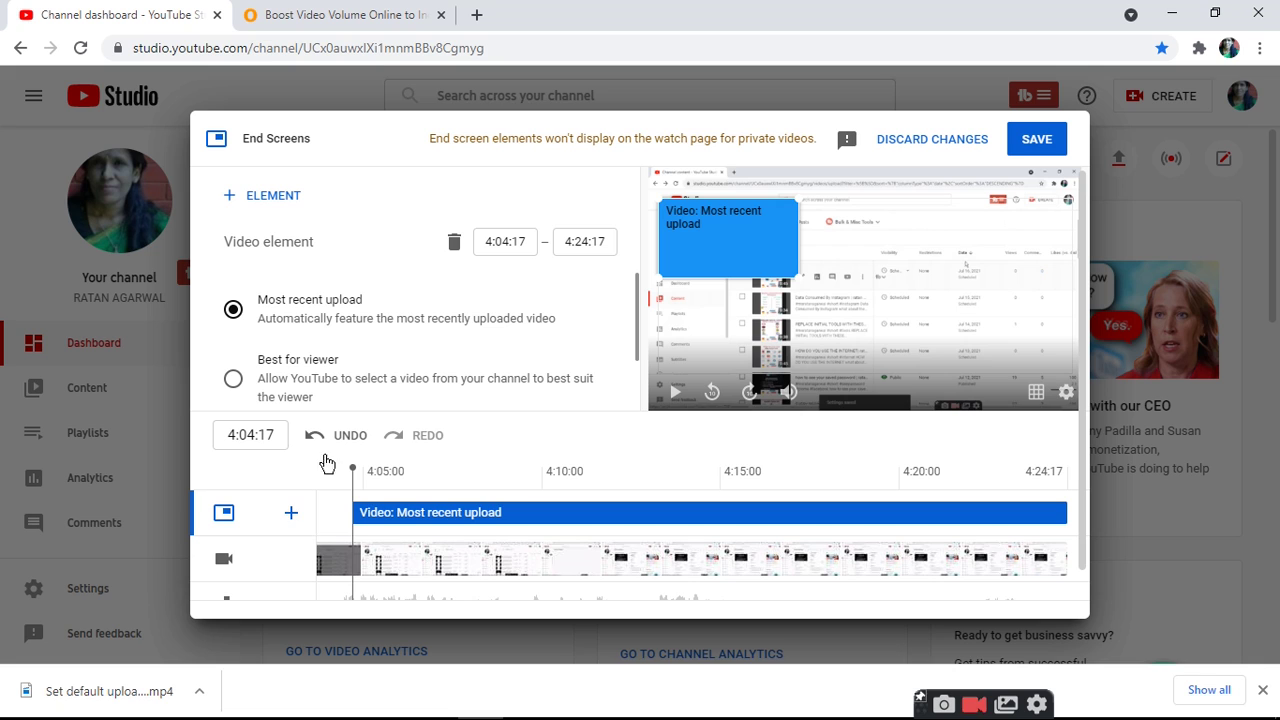
{"action": "left_click", "coordinate": [292, 514]}
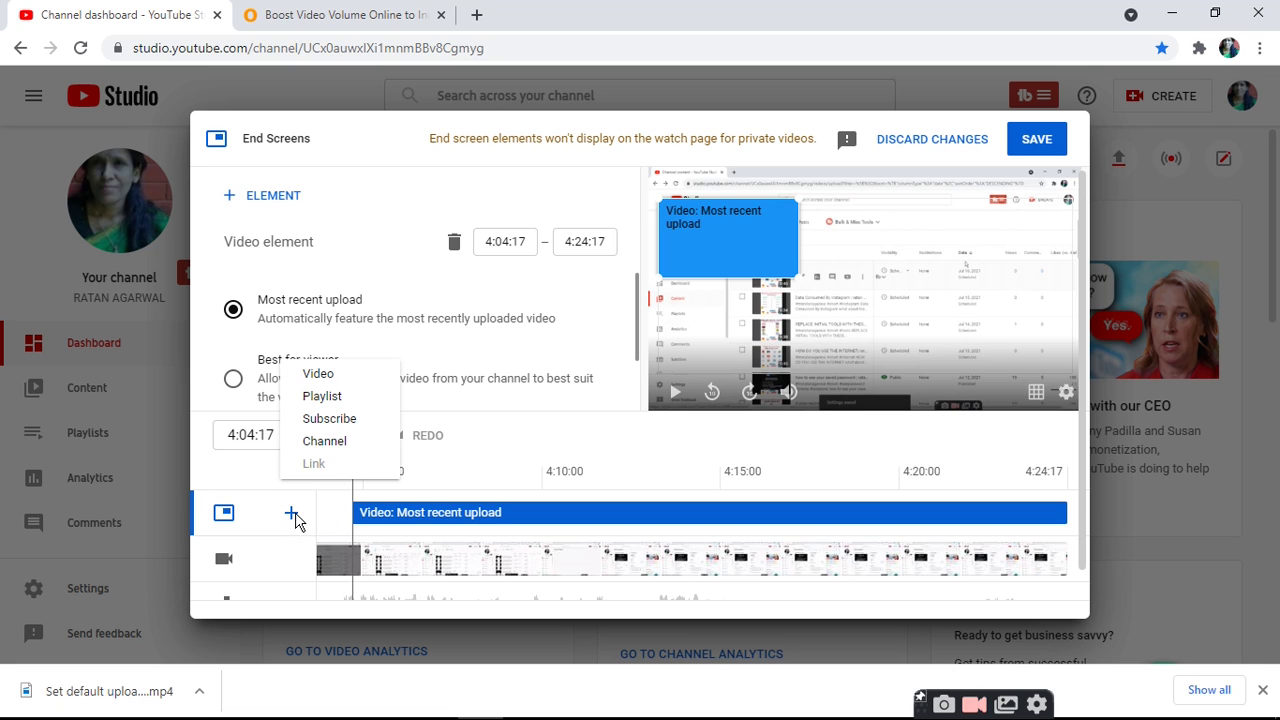
{"action": "left_click", "coordinate": [346, 374]}
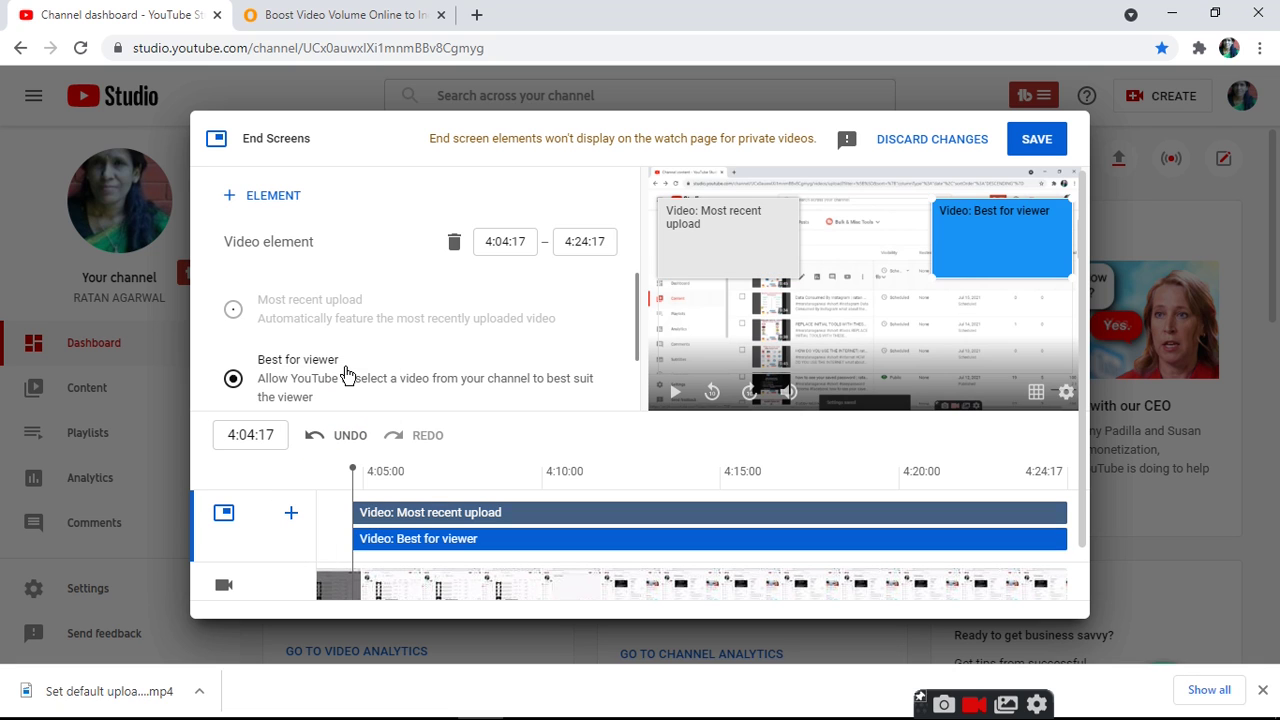
- Add the "python" and "html and css" playlists as end screen elements and save the end screen
{"action": "left_click", "coordinate": [291, 513]}
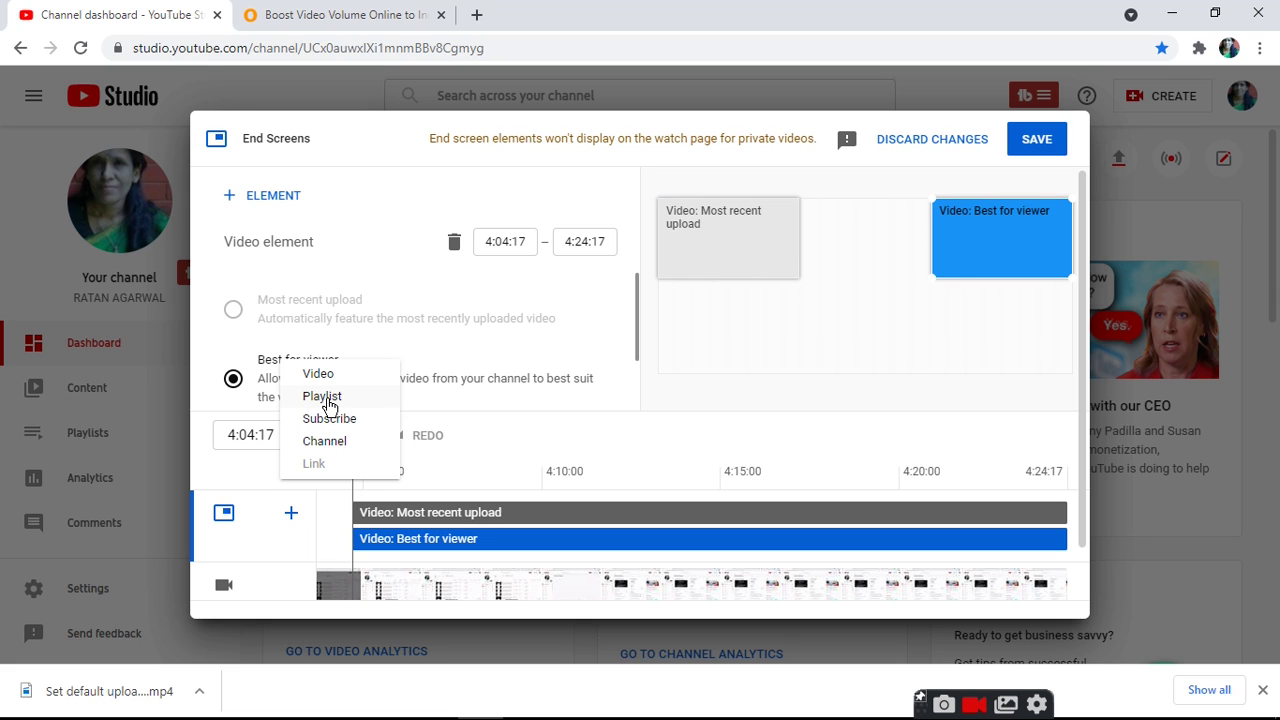
{"action": "left_click", "coordinate": [325, 397]}
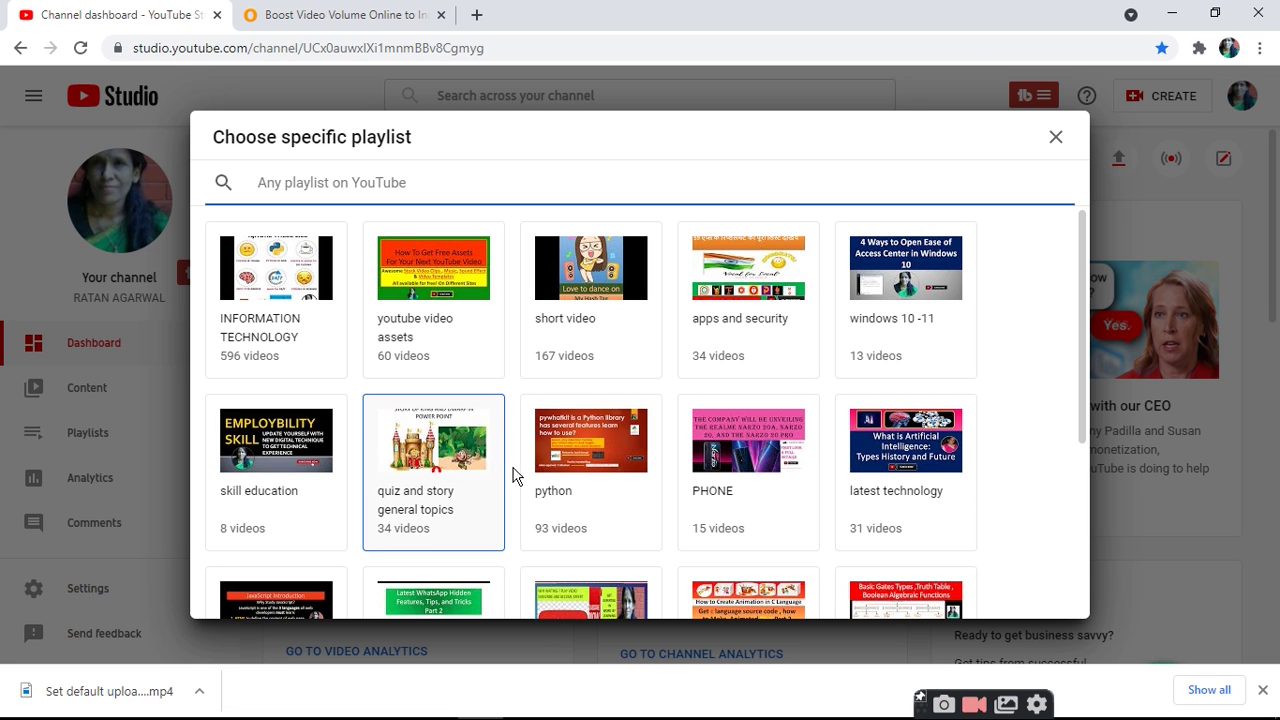
{"action": "left_click", "coordinate": [588, 444]}
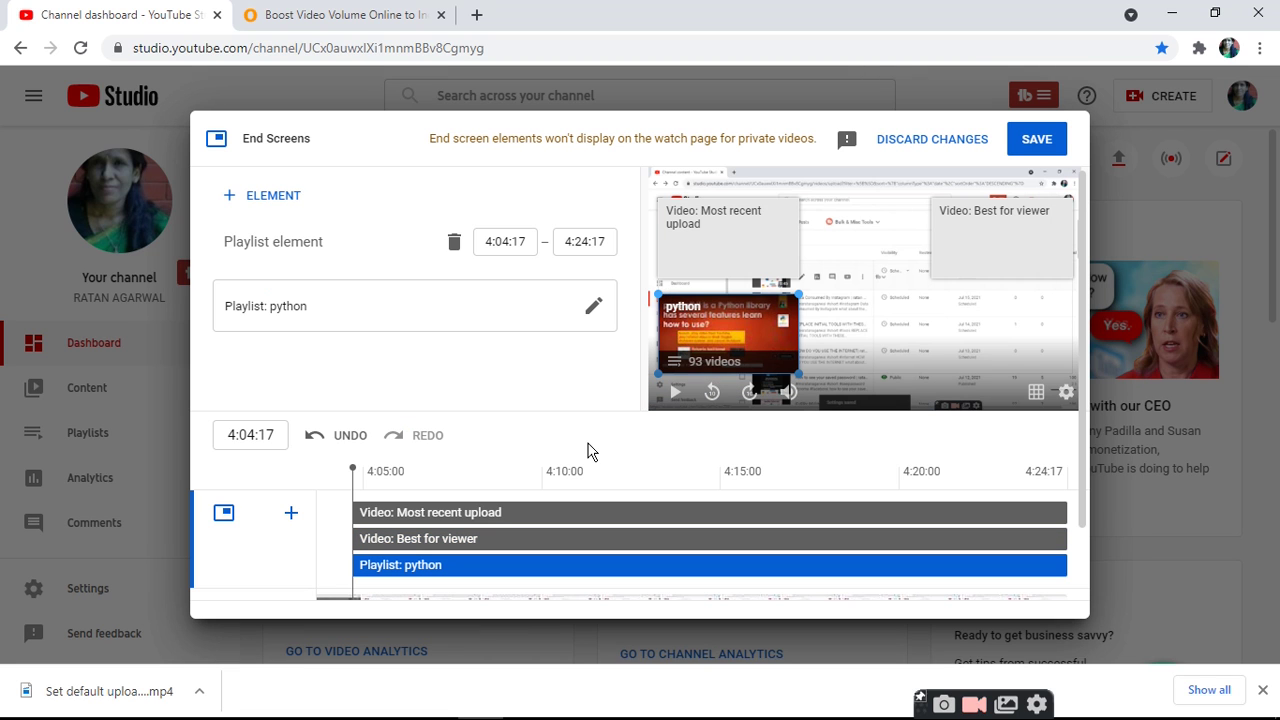
{"action": "left_click", "coordinate": [291, 514]}
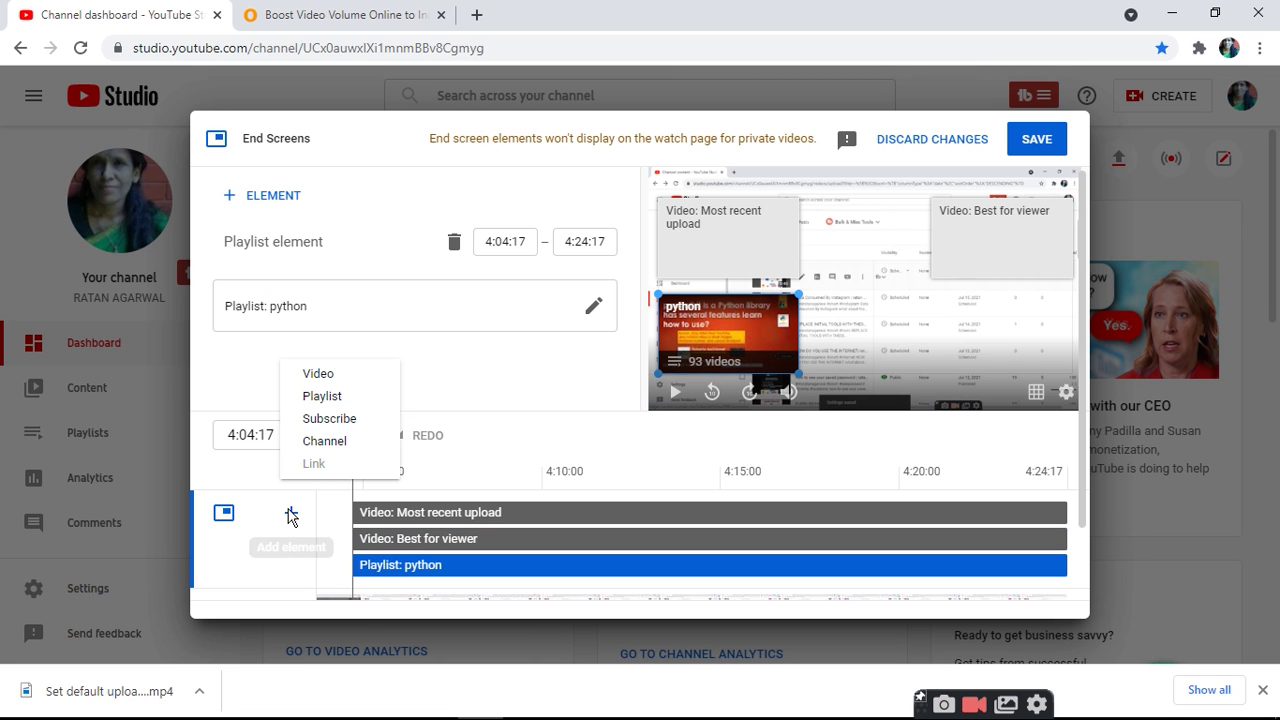
{"action": "left_click", "coordinate": [324, 396]}
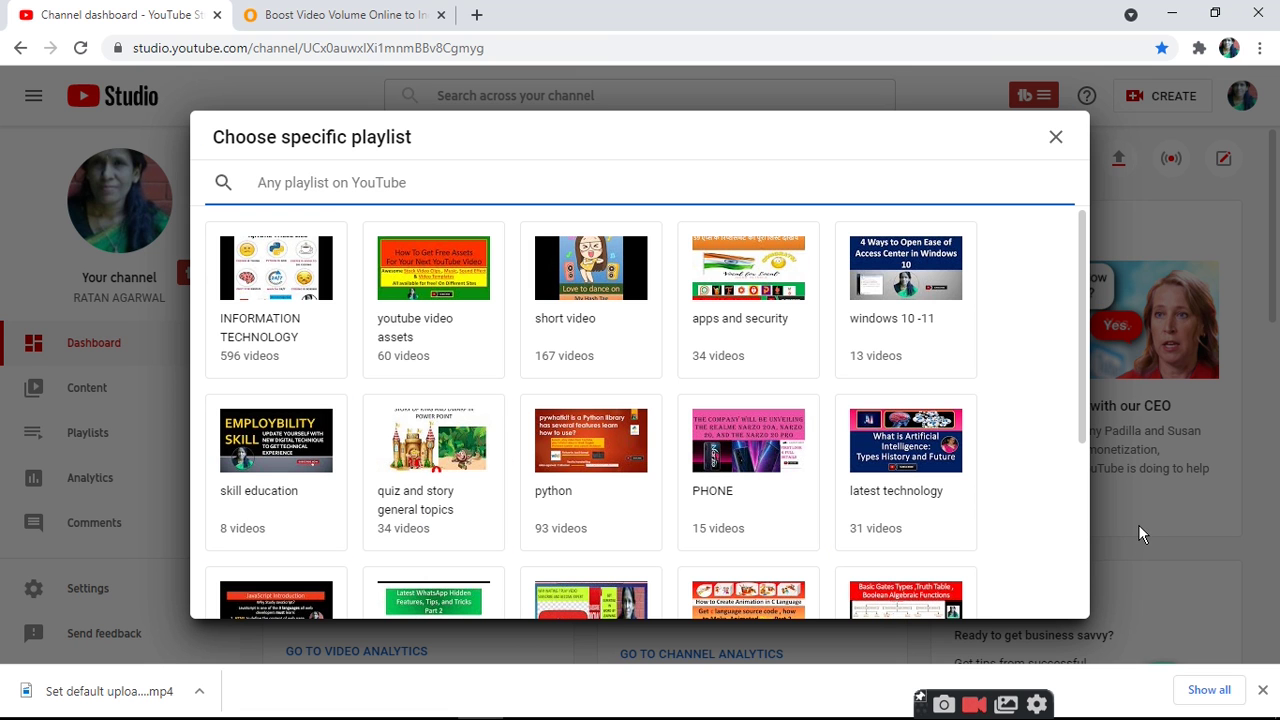
{"action": "scroll", "coordinate": [1080, 590], "scroll_direction": "down", "scroll_amount": 3}
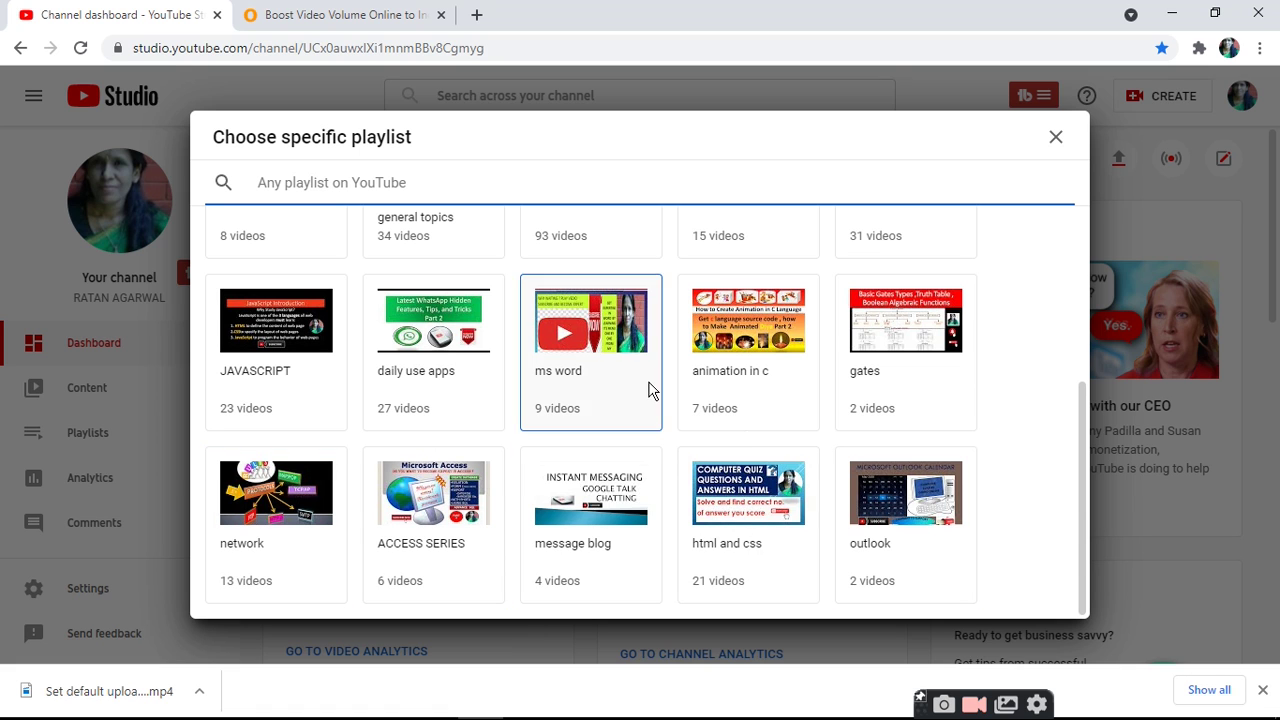
{"action": "left_click", "coordinate": [743, 518]}
{"action": "left_click", "coordinate": [743, 513]}
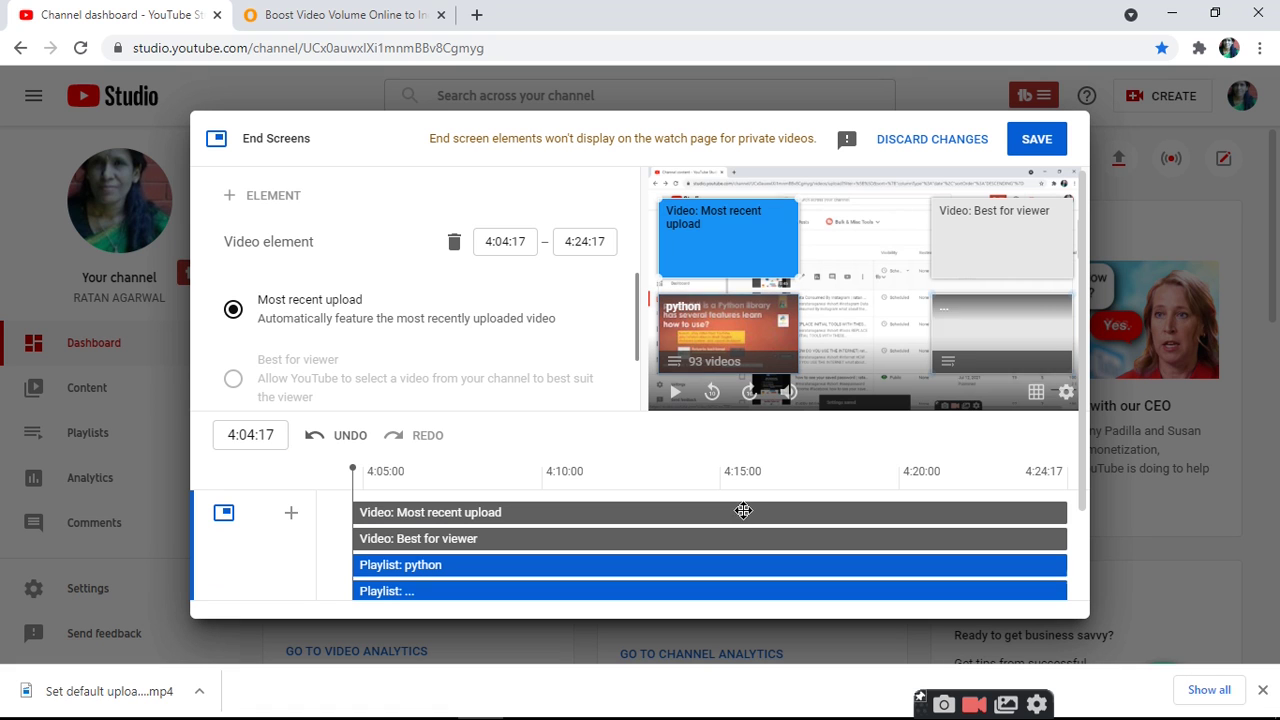
{"action": "left_click", "coordinate": [1040, 141]}
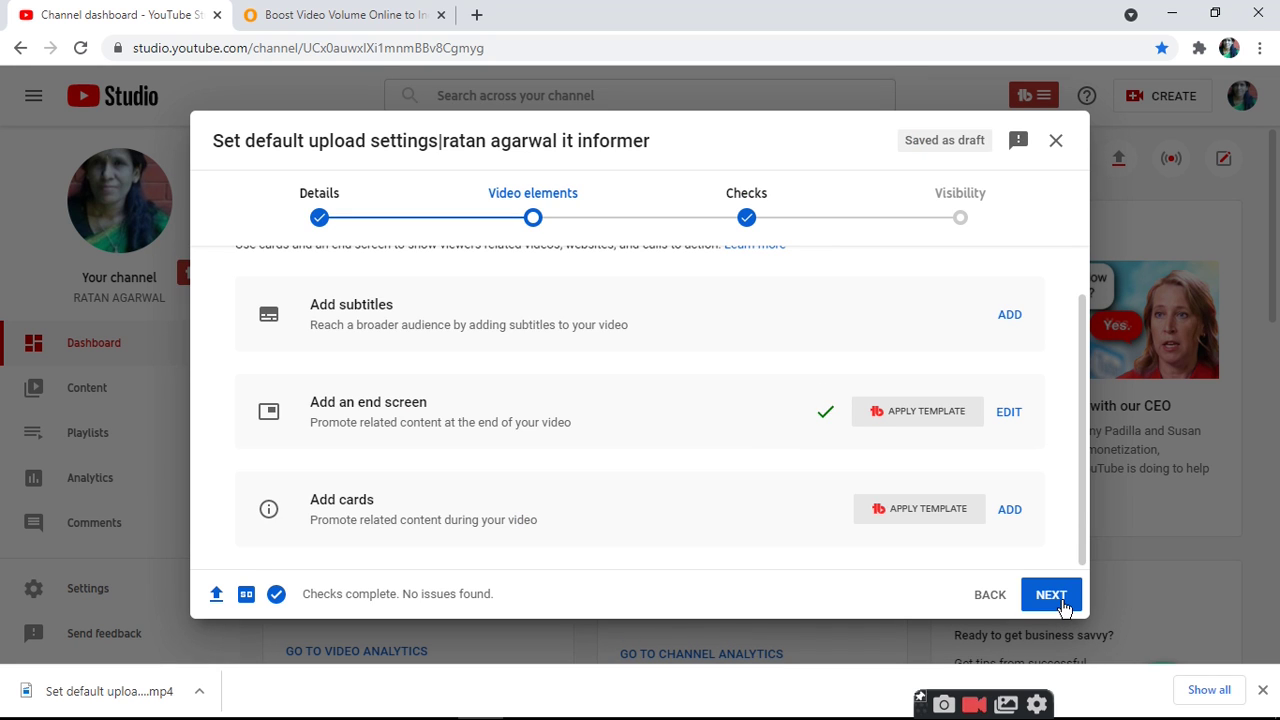
- Add a card linking to the "youtube video assets" playlist at 0:00:00 and save the cards
{"action": "left_click", "coordinate": [1061, 604]}
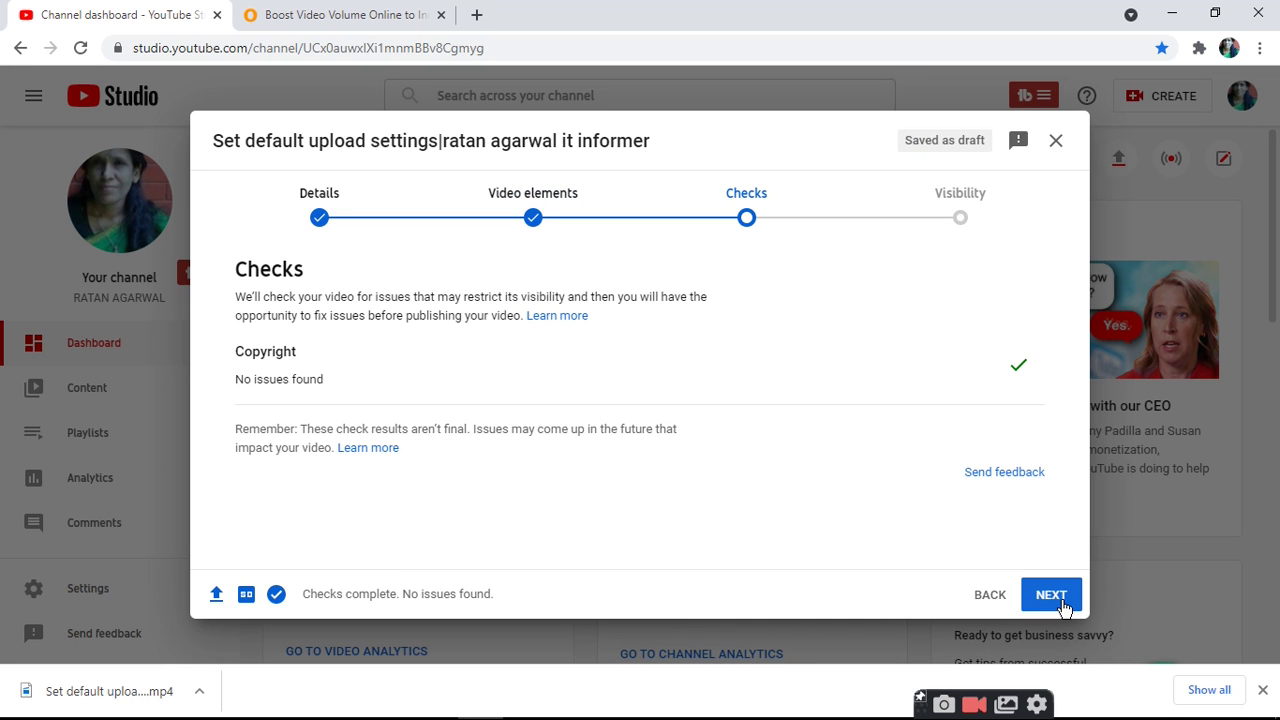
{"action": "left_click", "coordinate": [994, 596]}
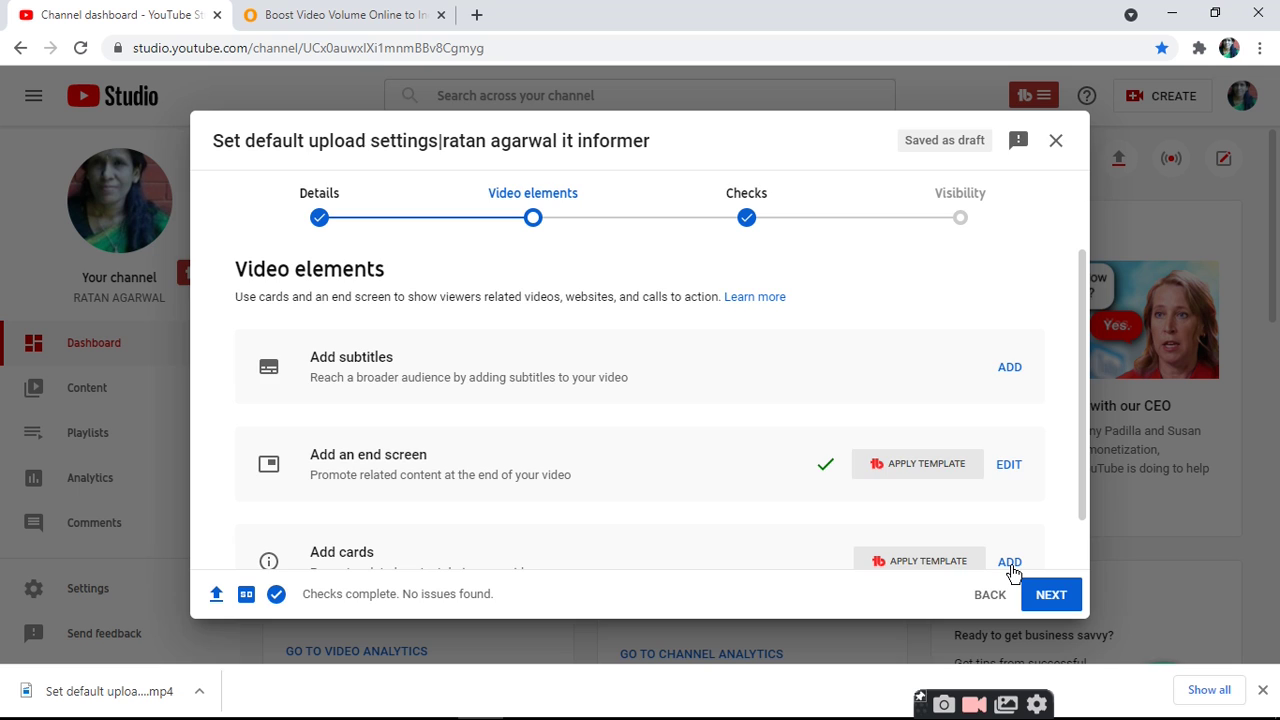
{"action": "left_click", "coordinate": [1009, 566]}
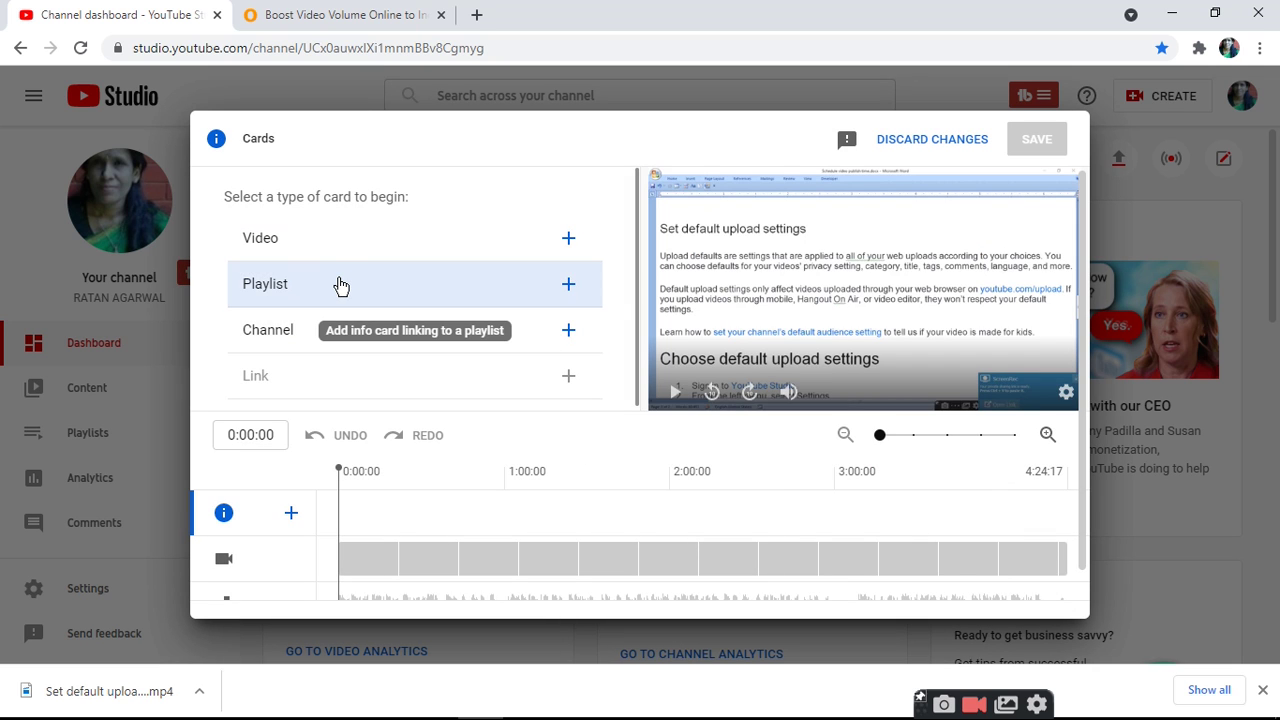
{"action": "left_click", "coordinate": [340, 286]}
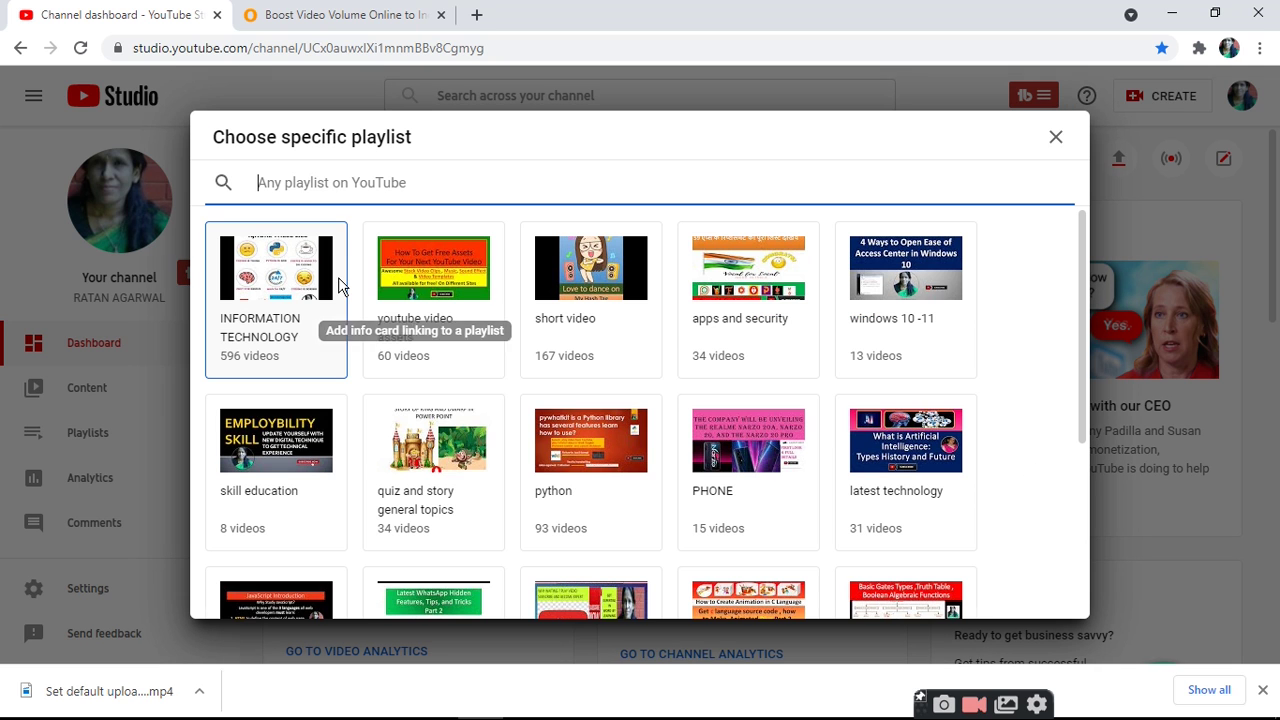
{"action": "left_click", "coordinate": [420, 258]}
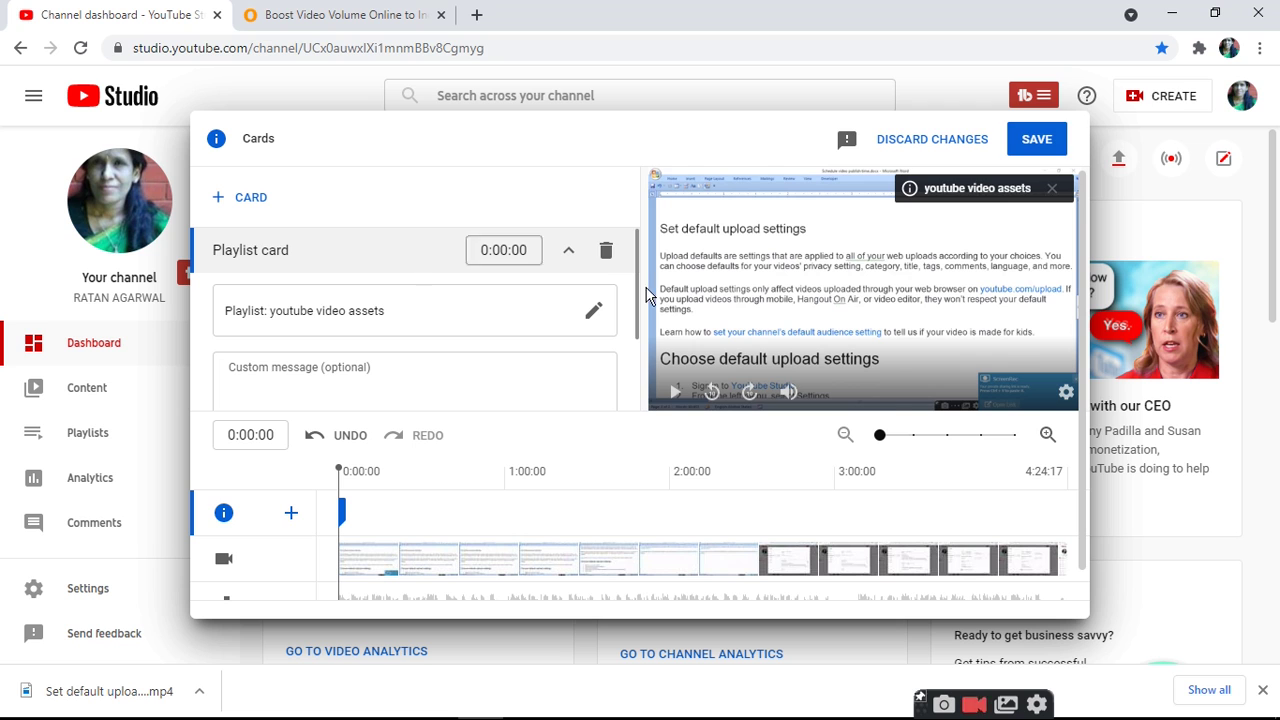
{"action": "left_click", "coordinate": [1046, 146]}
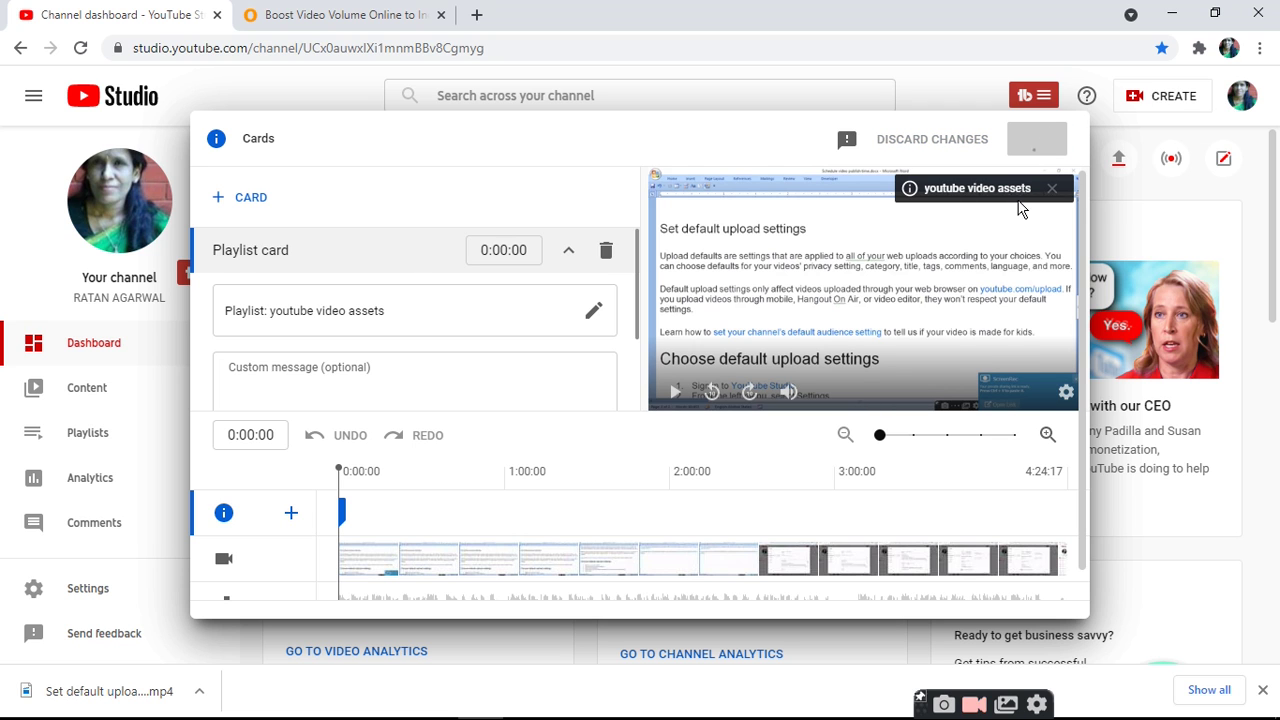
- Proceed past the checks to the visibility settings and choose to schedule the video's publication
{"action": "left_click", "coordinate": [1044, 597]}
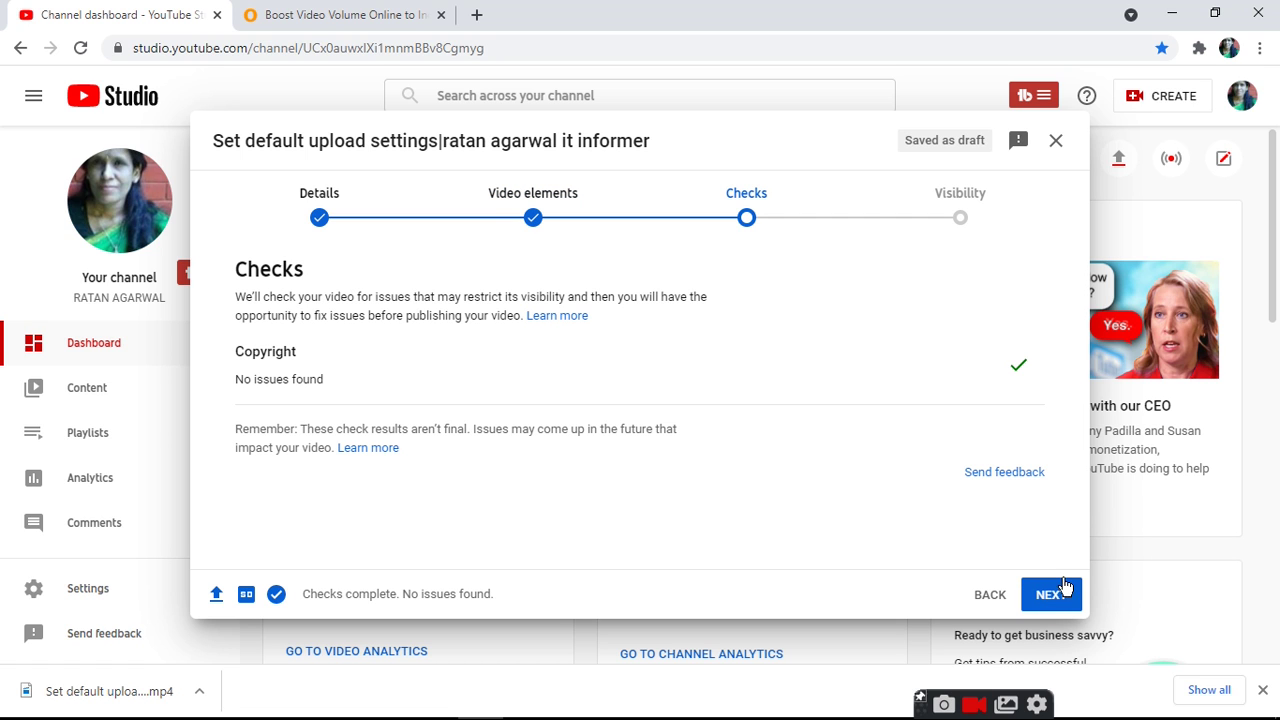
{"action": "left_click", "coordinate": [1052, 598]}
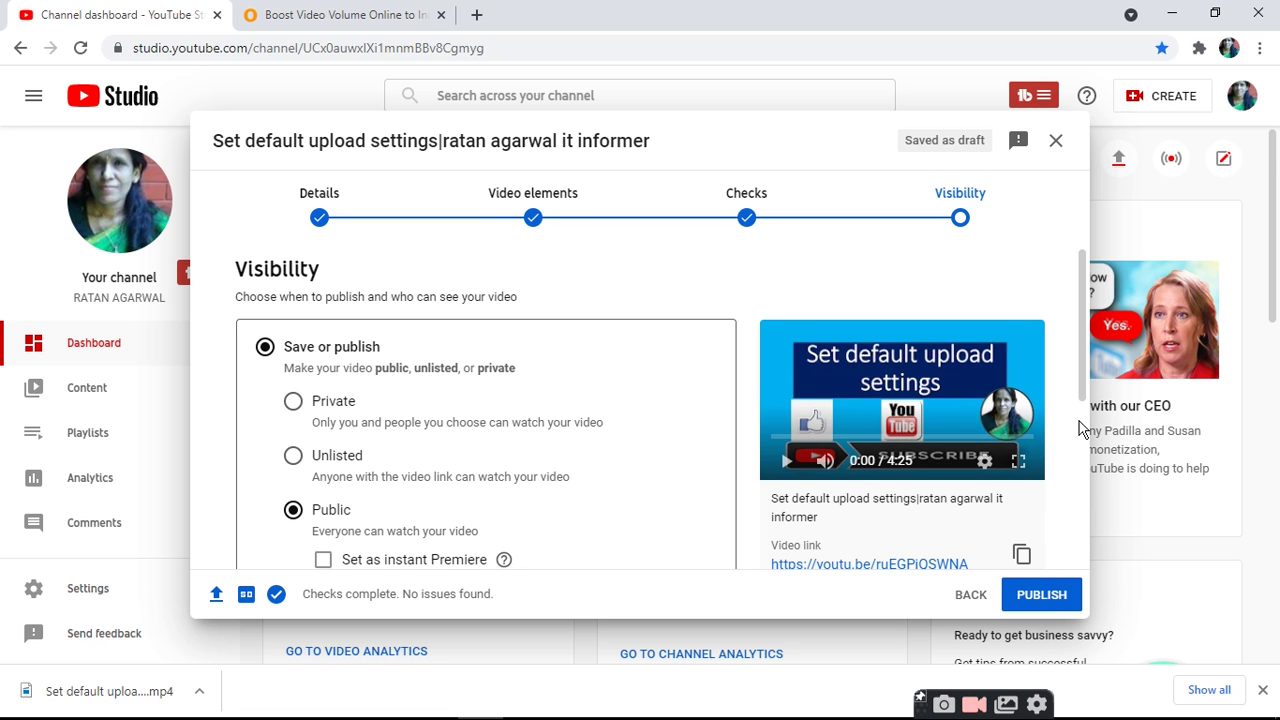
{"action": "scroll", "coordinate": [1080, 428], "scroll_direction": "down", "scroll_amount": 5}
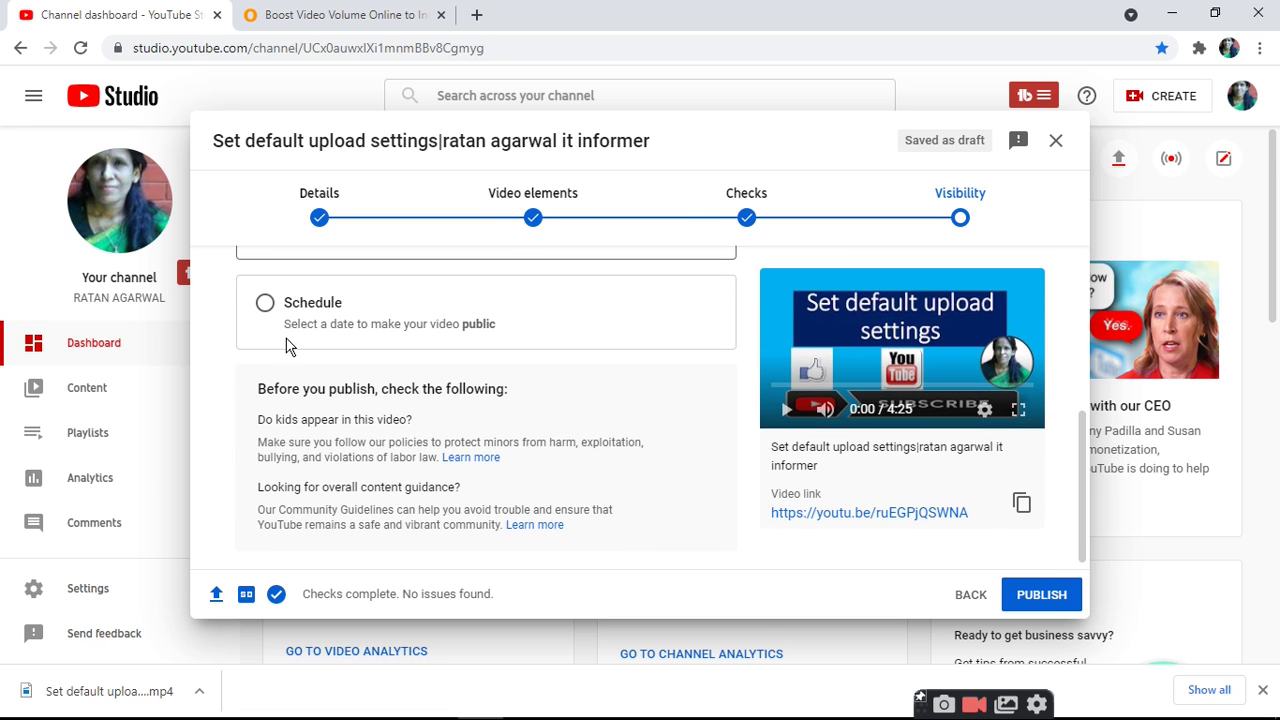
{"action": "left_click", "coordinate": [265, 305]}
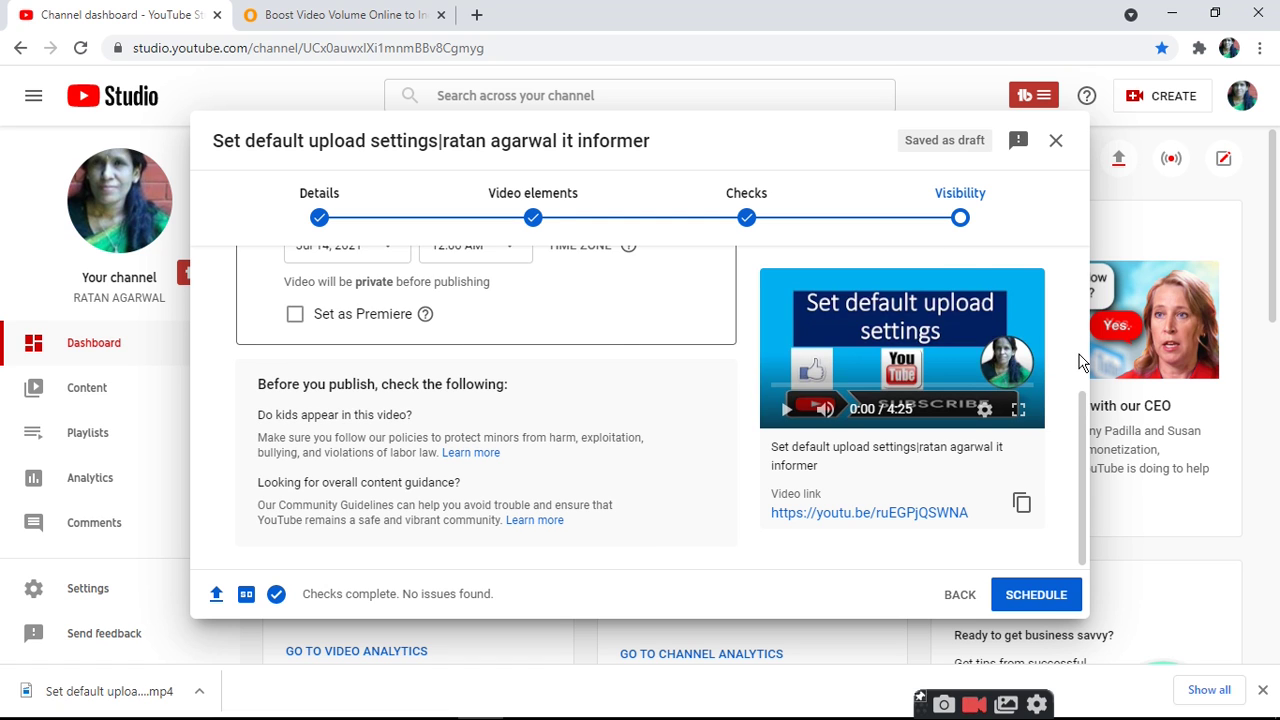
{"action": "scroll", "coordinate": [1080, 362], "scroll_direction": "up", "scroll_amount": 3}
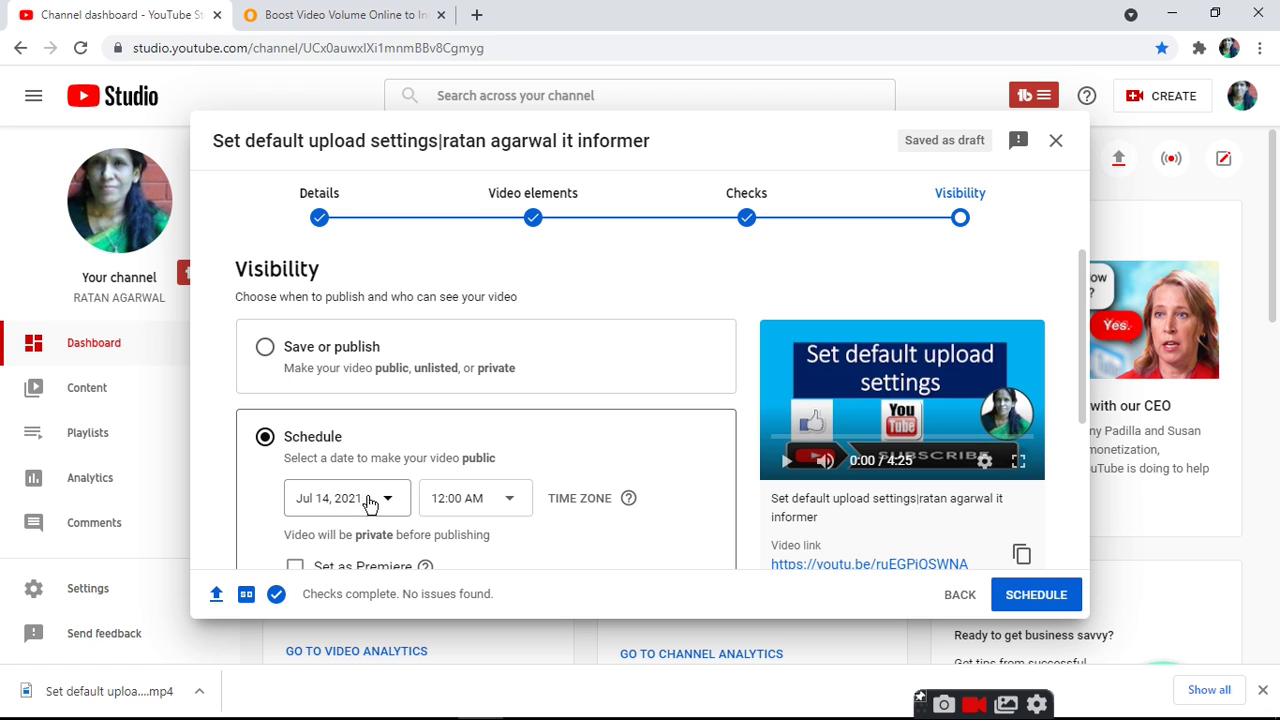
- Set the publish time to 5:00 PM on Jul 14, 2021, schedule the video, and dismiss the confirmation
{"action": "left_click", "coordinate": [511, 500]}
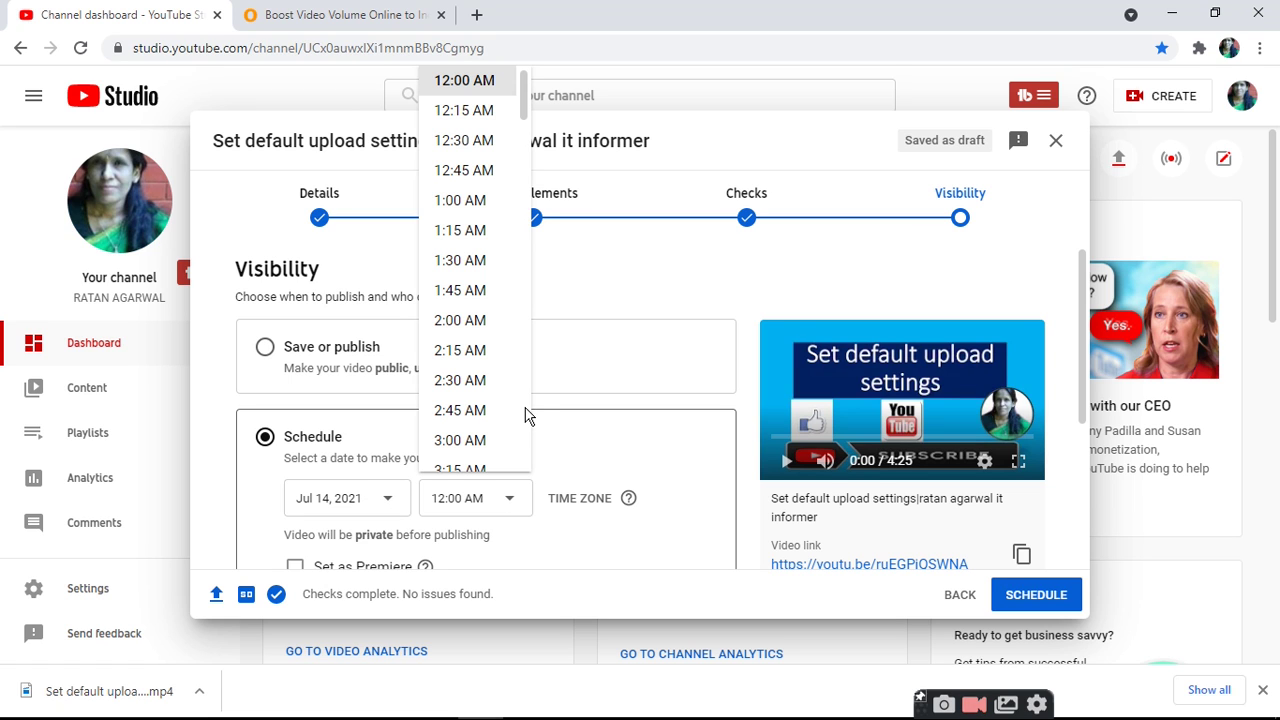
{"action": "scroll", "coordinate": [528, 415], "scroll_direction": "down", "scroll_amount": 3}
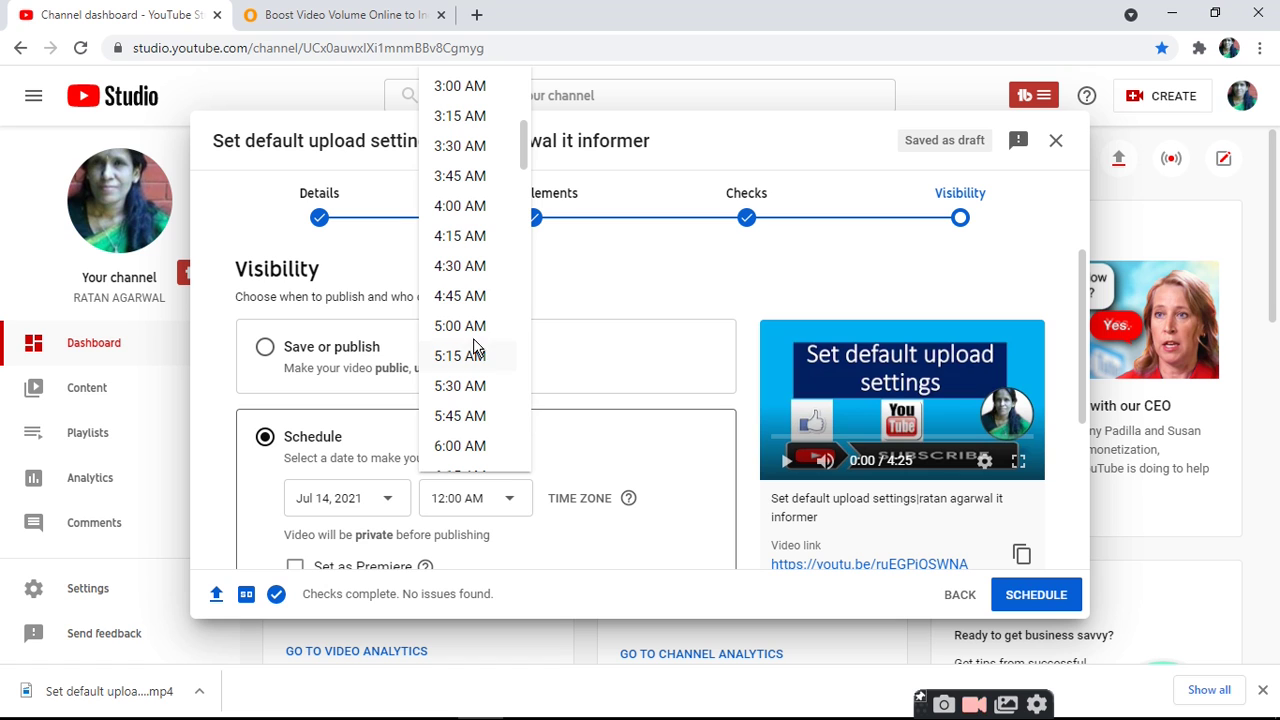
{"action": "scroll", "coordinate": [525, 364], "scroll_direction": "down", "scroll_amount": 9}
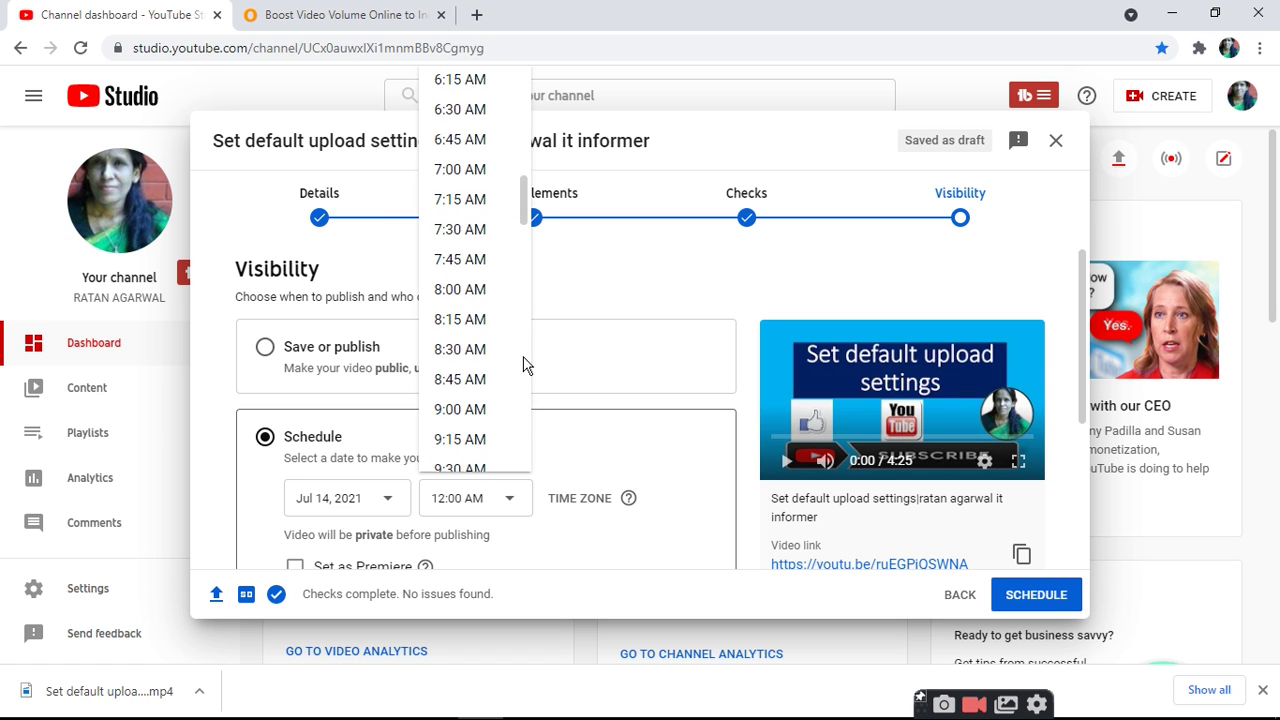
{"action": "left_click_drag", "start_coordinate": [531, 317], "coordinate": [525, 403]}
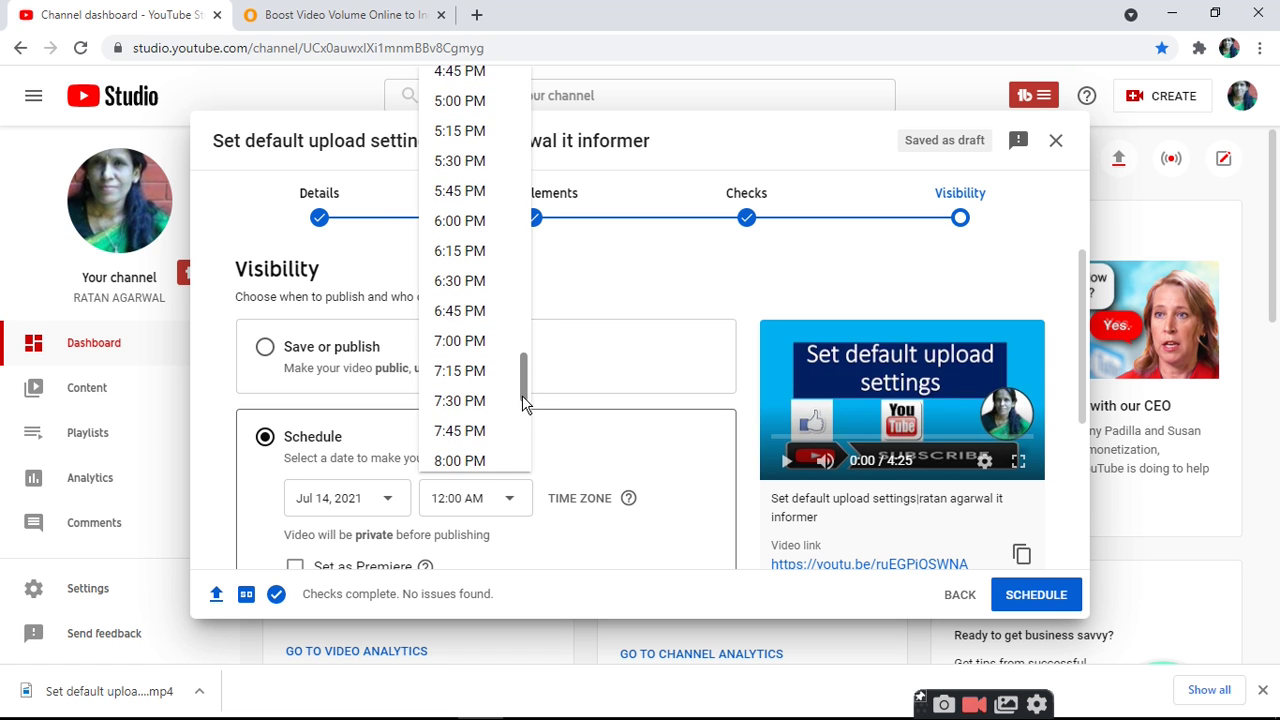
{"action": "left_click", "coordinate": [468, 102]}
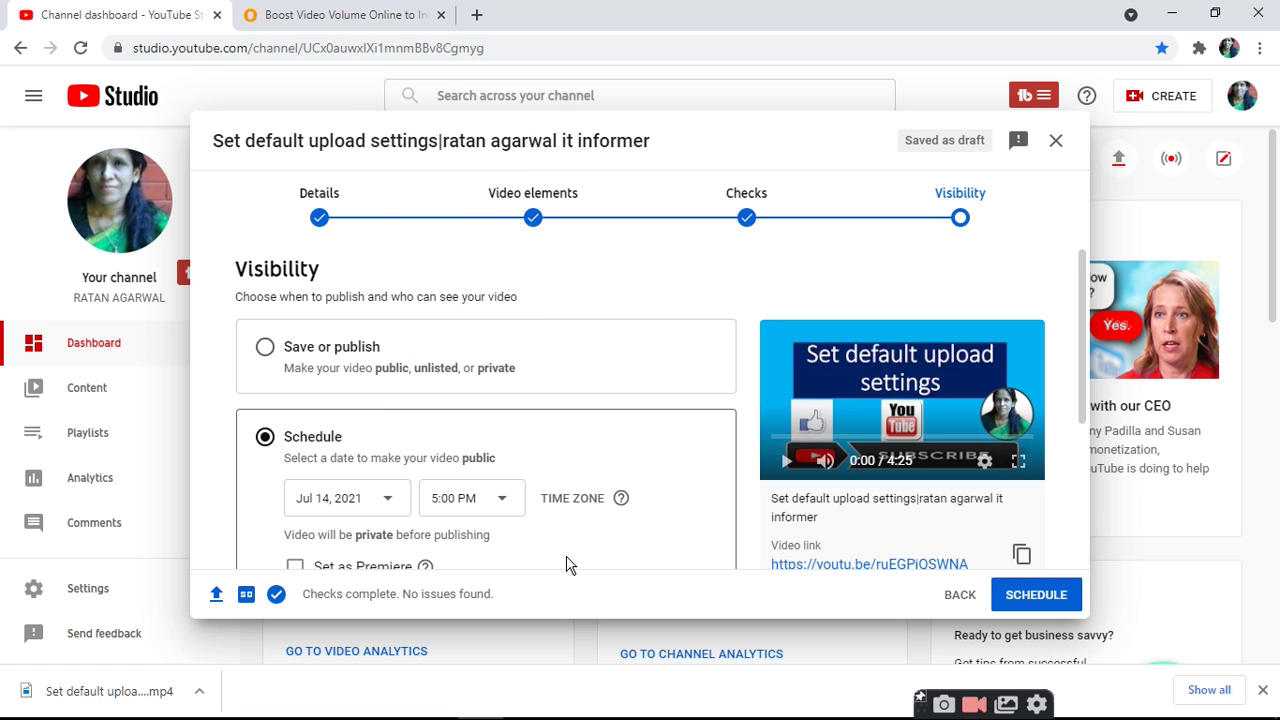
{"action": "mouse_move", "coordinate": [620, 505]}
{"action": "left_click", "coordinate": [1038, 600]}
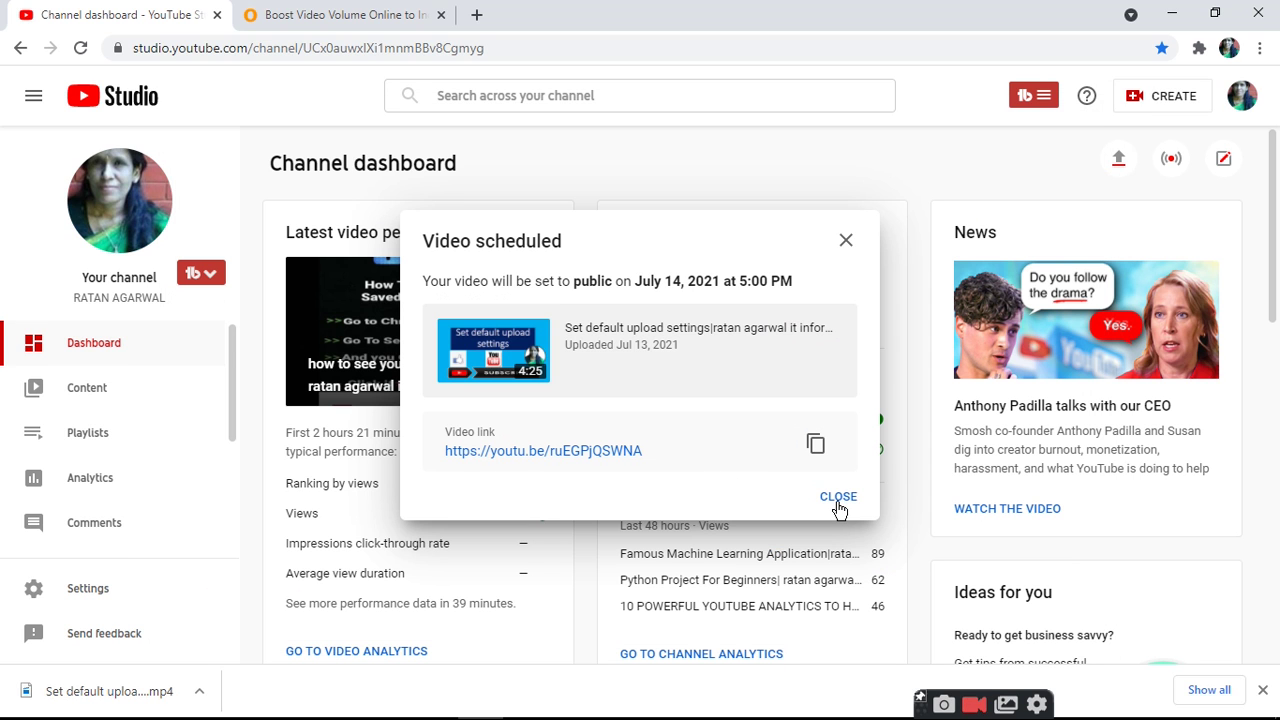
{"action": "left_click", "coordinate": [838, 497]}
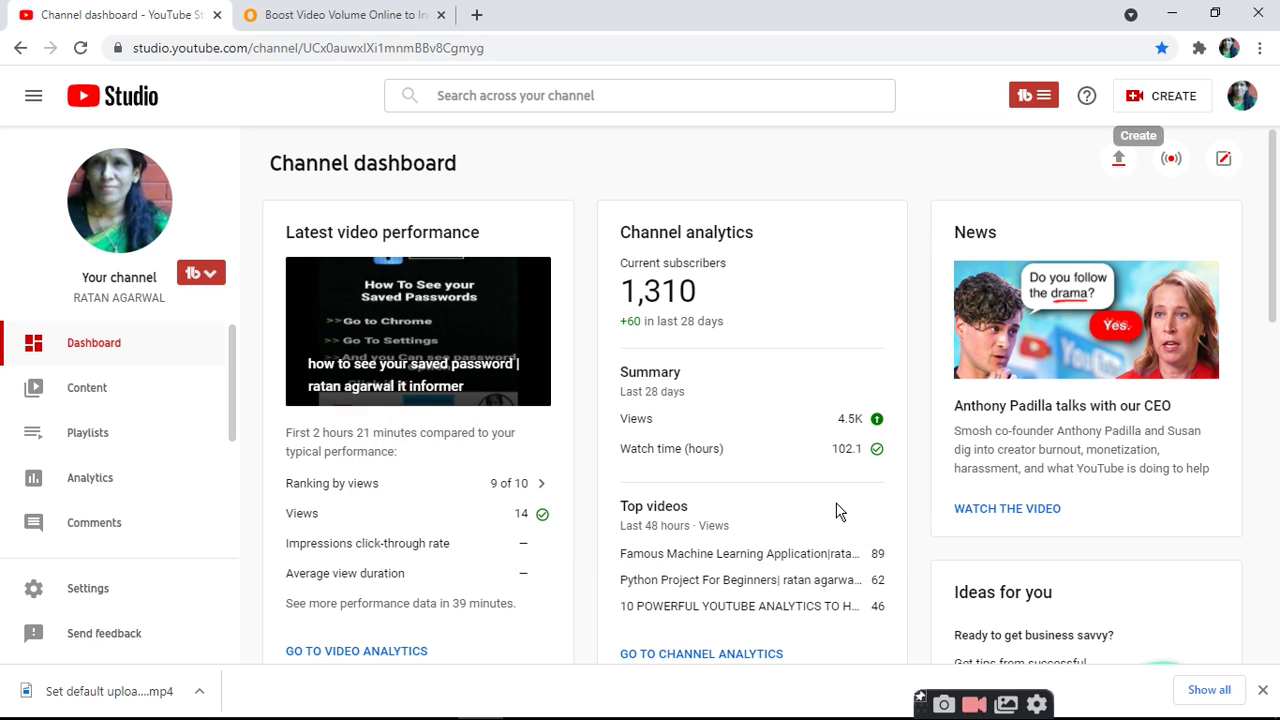
- Open the channel's content list and locate the "Set default upload settings" video to check its scheduled entry
{"action": "left_click", "coordinate": [30, 405]}
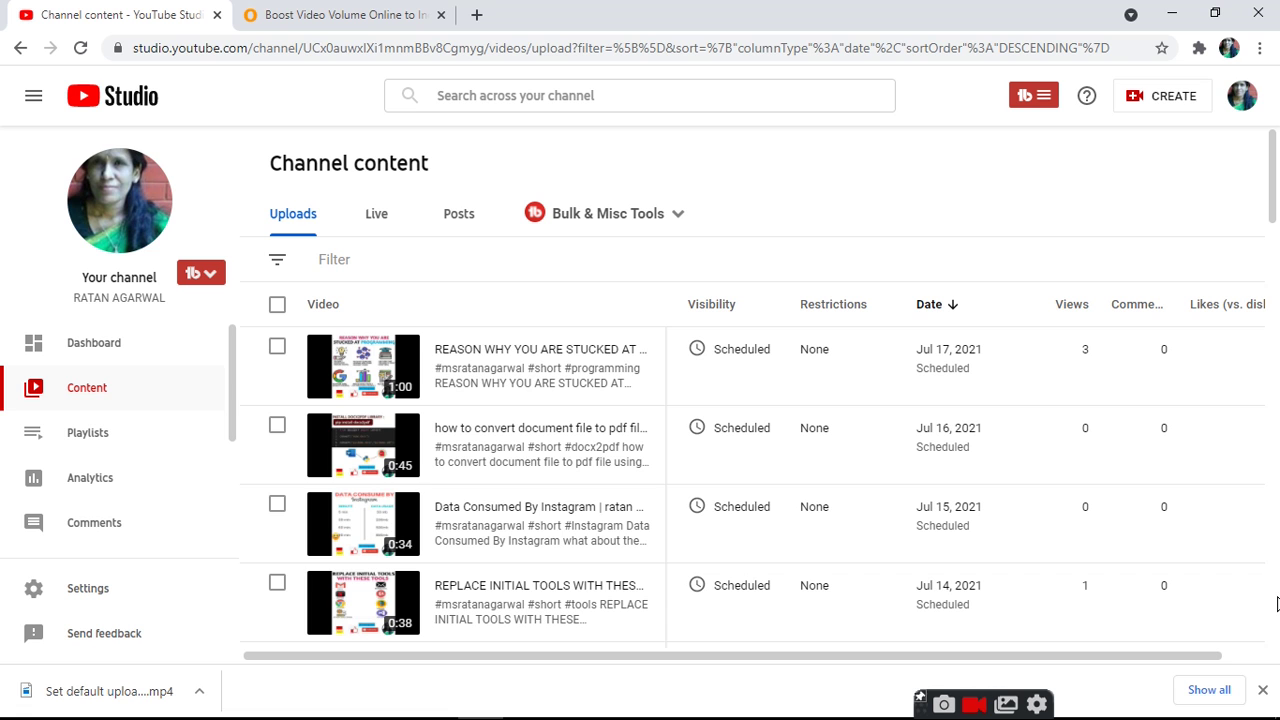
{"action": "scroll", "coordinate": [1278, 610], "scroll_direction": "down", "scroll_amount": 4}
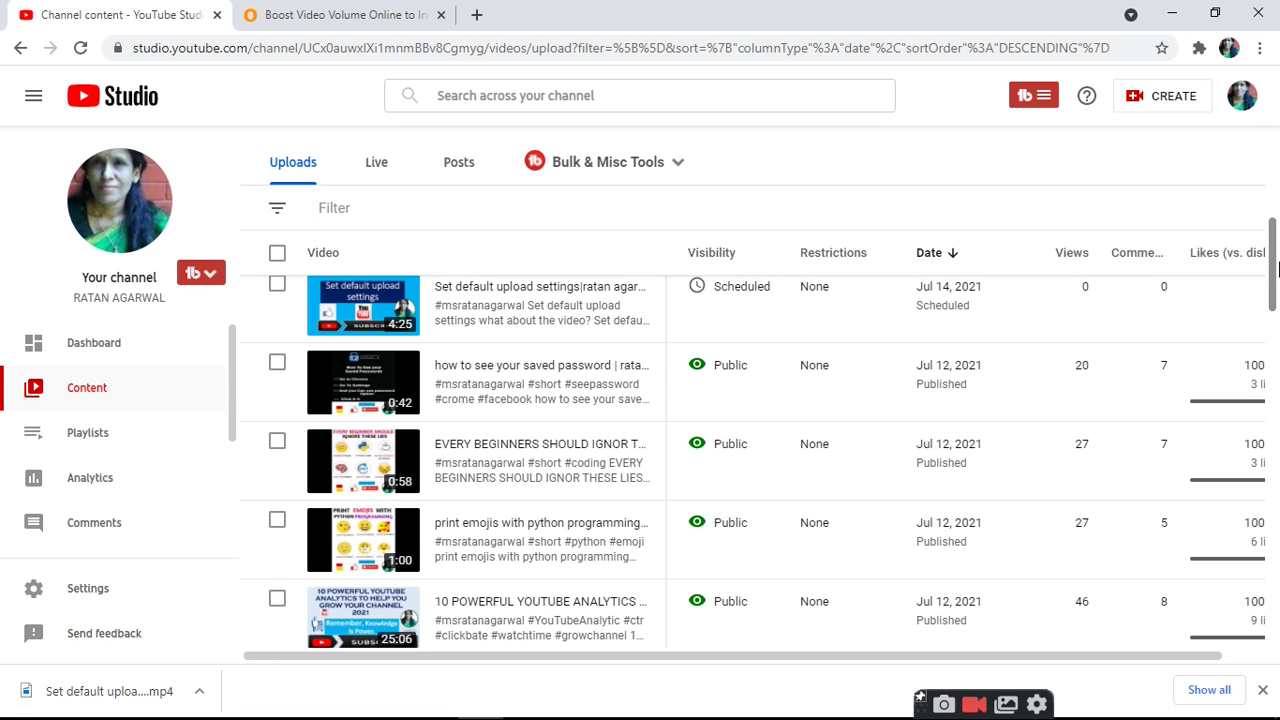
{"action": "left_click_drag", "start_coordinate": [1275, 272], "coordinate": [1272, 226]}
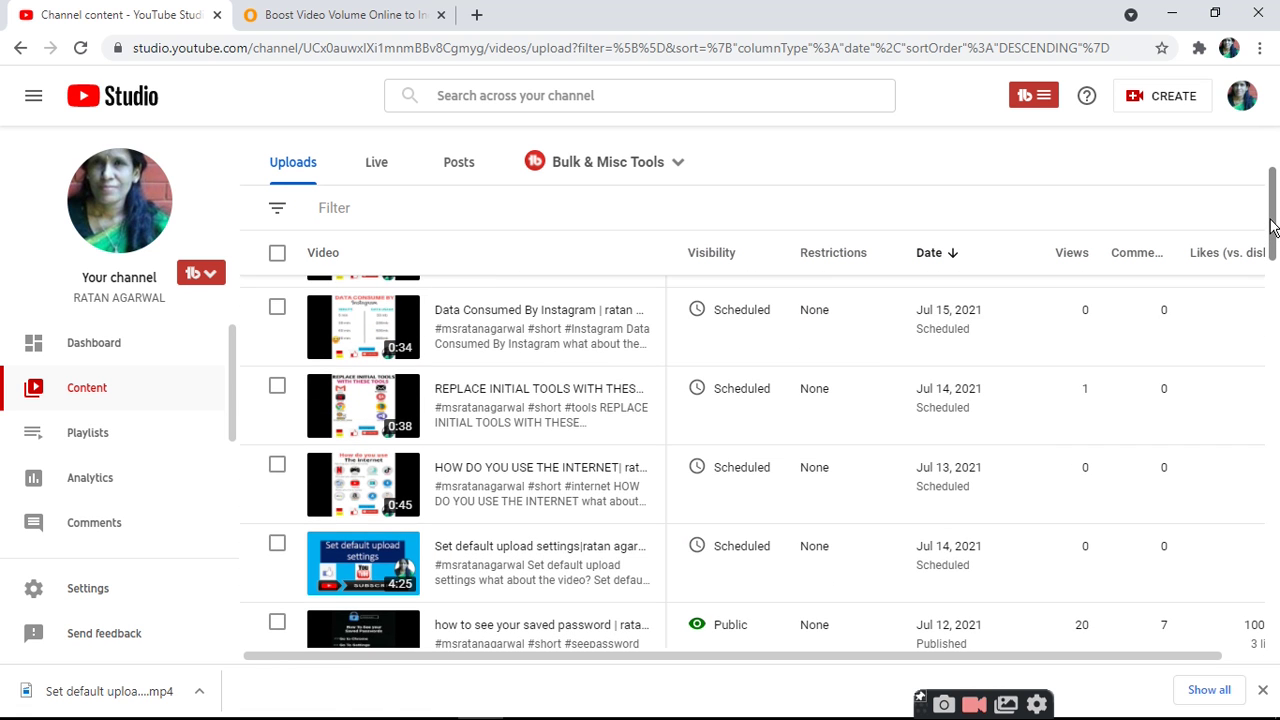